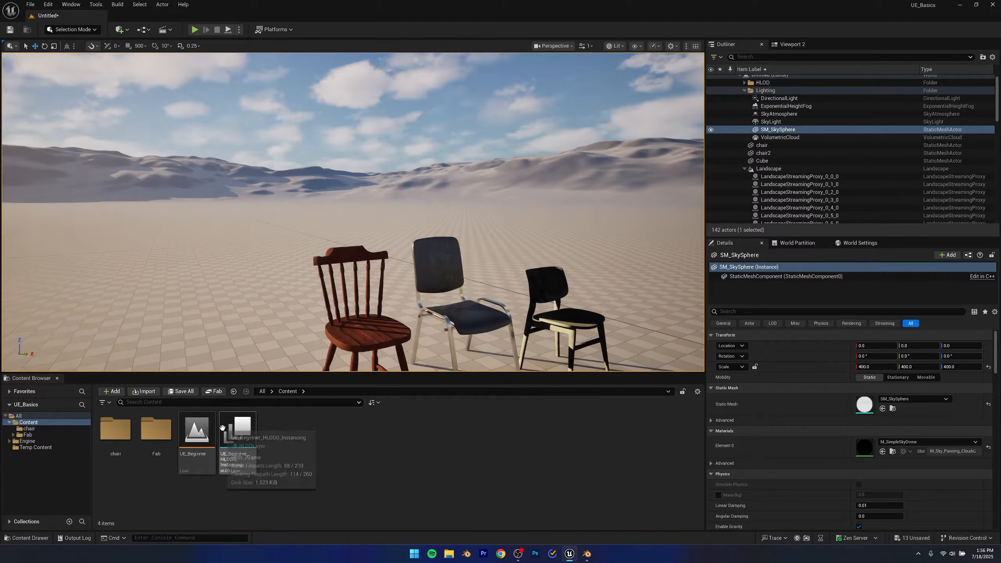
# Create a new level from the Empty Level template
pyautogui.click(198, 455)
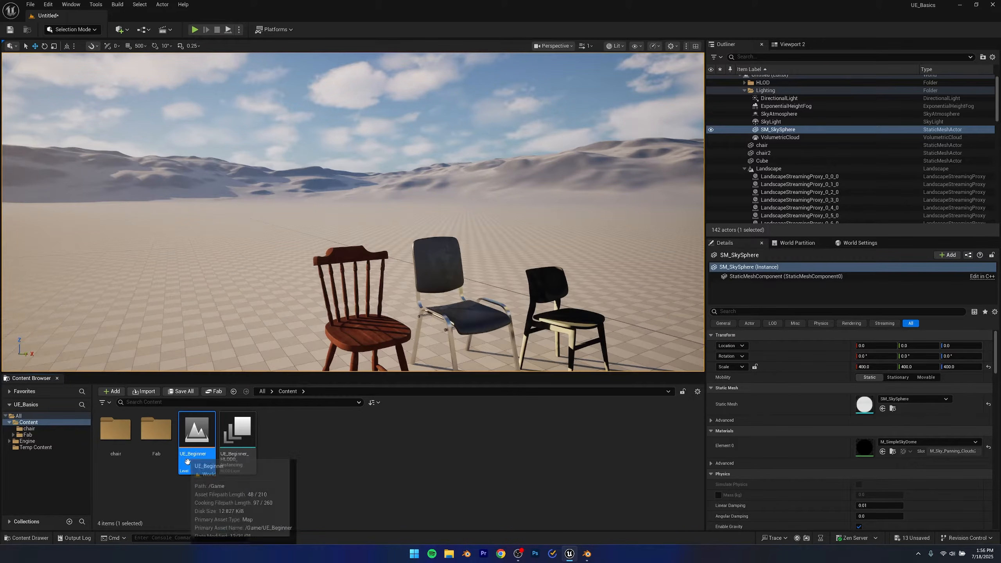
pyautogui.click(190, 495)
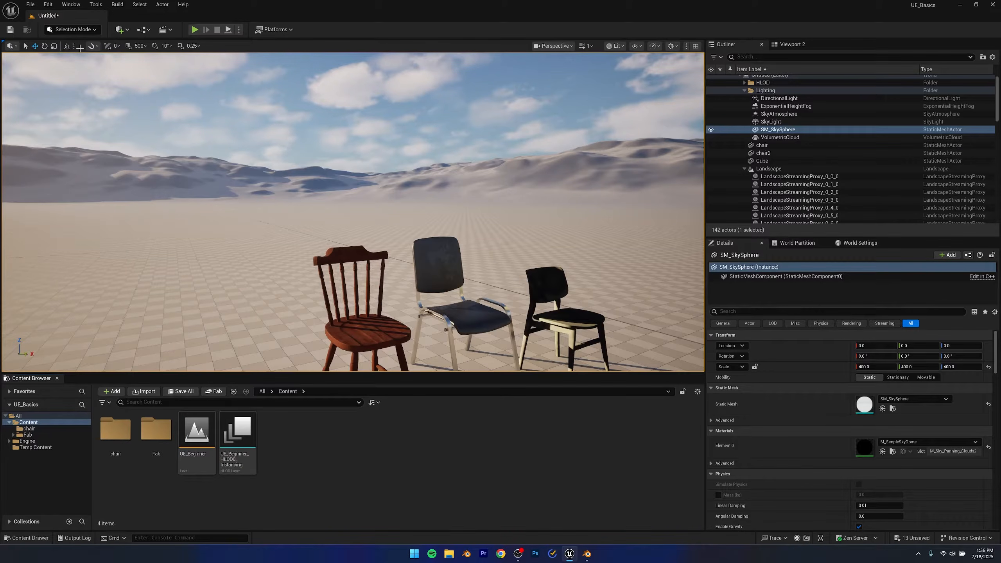
pyautogui.click(34, 5)
pyautogui.click(53, 35)
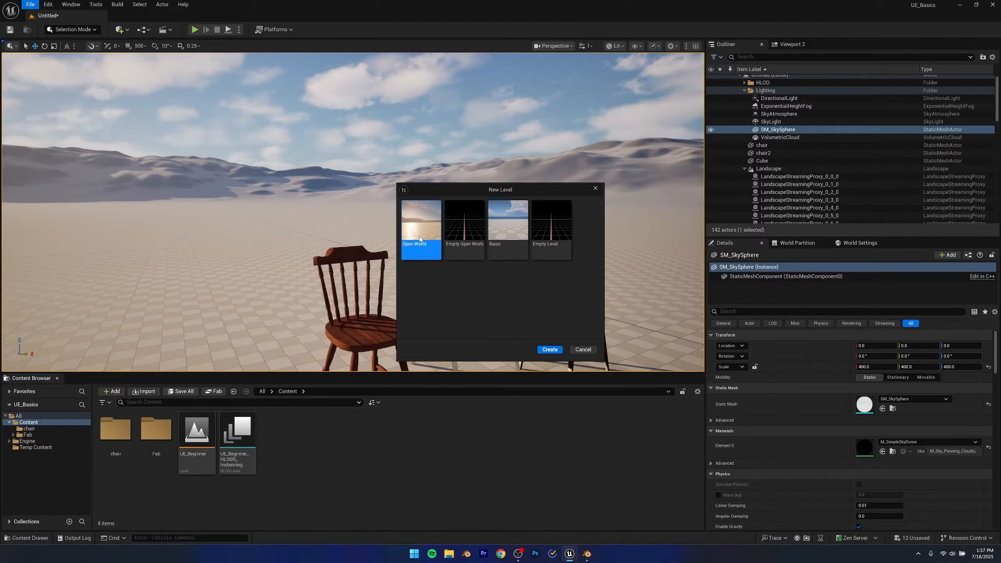
pyautogui.click(471, 248)
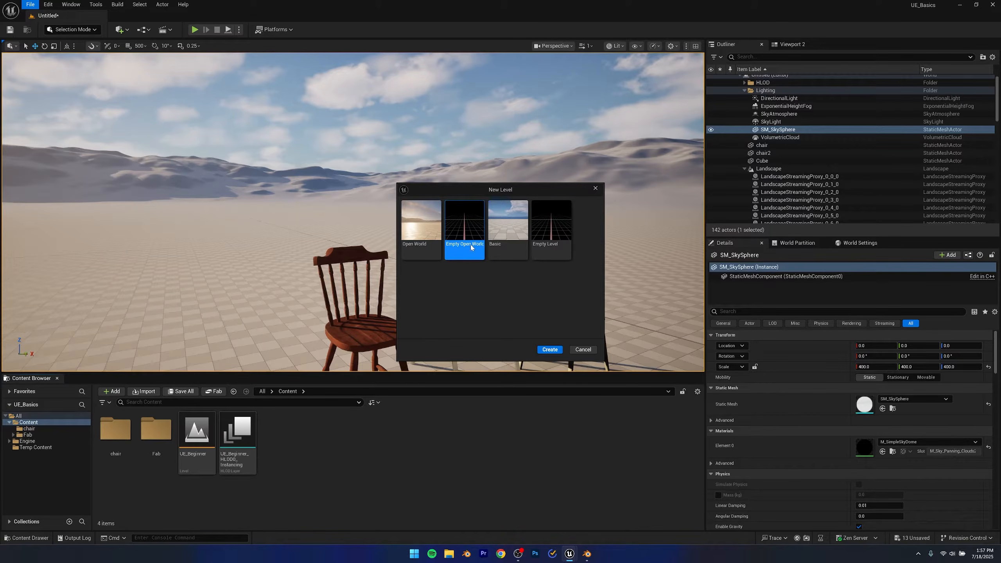
pyautogui.click(509, 248)
pyautogui.click(550, 250)
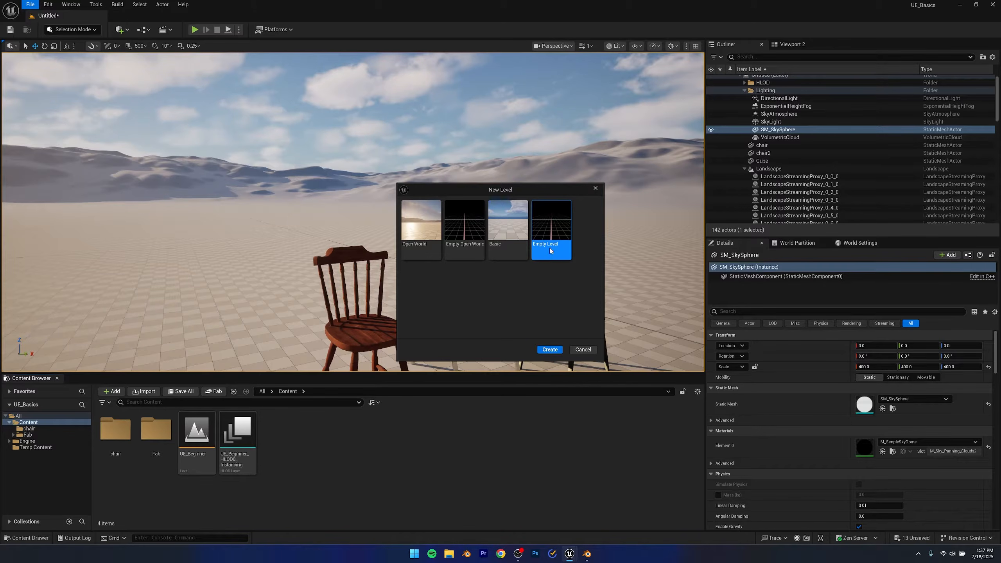
pyautogui.click(550, 350)
# Save the new empty level in the Content folder as UE_lighting
pyautogui.moveTo(258, 232); pyautogui.dragTo(321, 232, button='right')
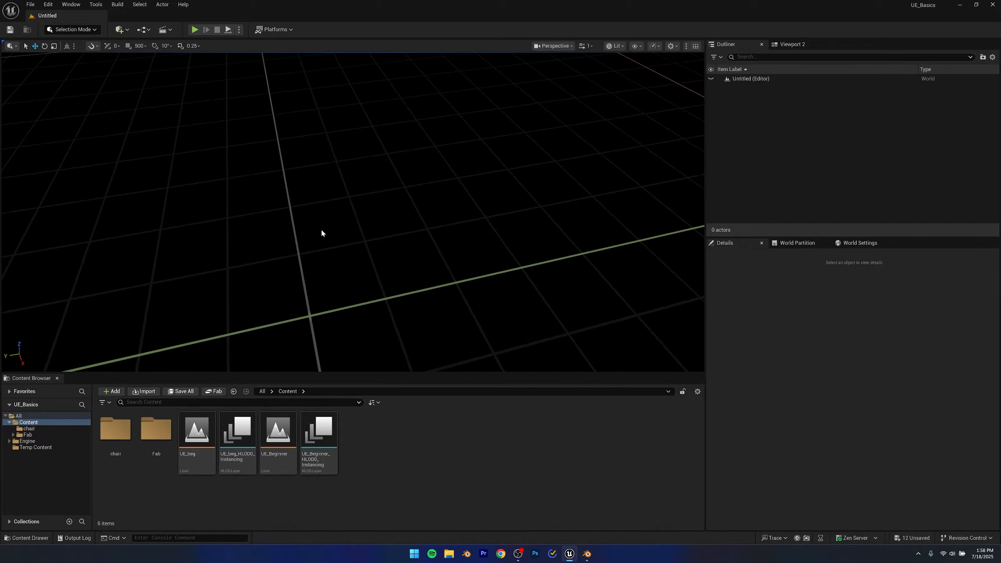
pyautogui.hotkey('ctrl', 's')
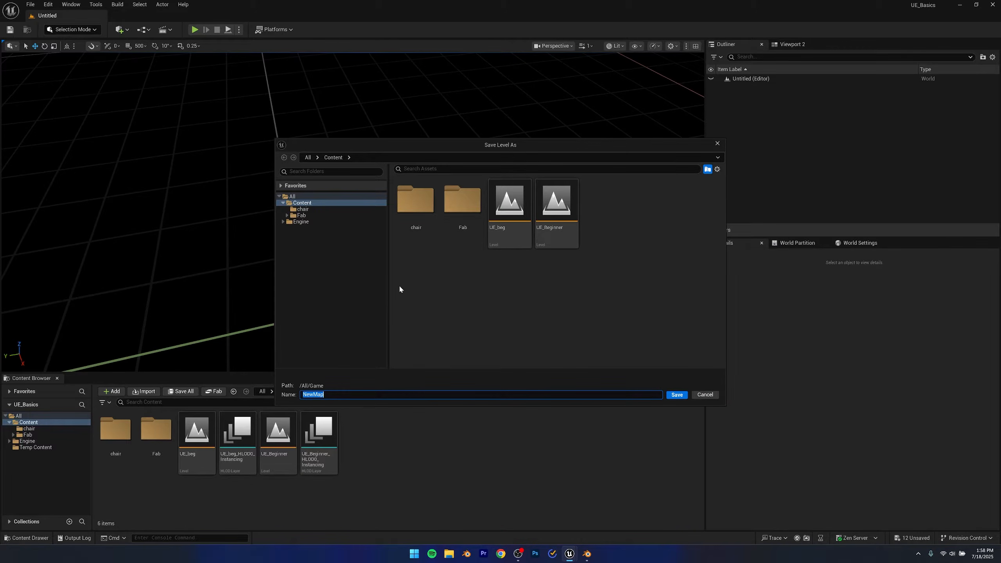
pyautogui.write('UE_lighting')
pyautogui.press('Return')
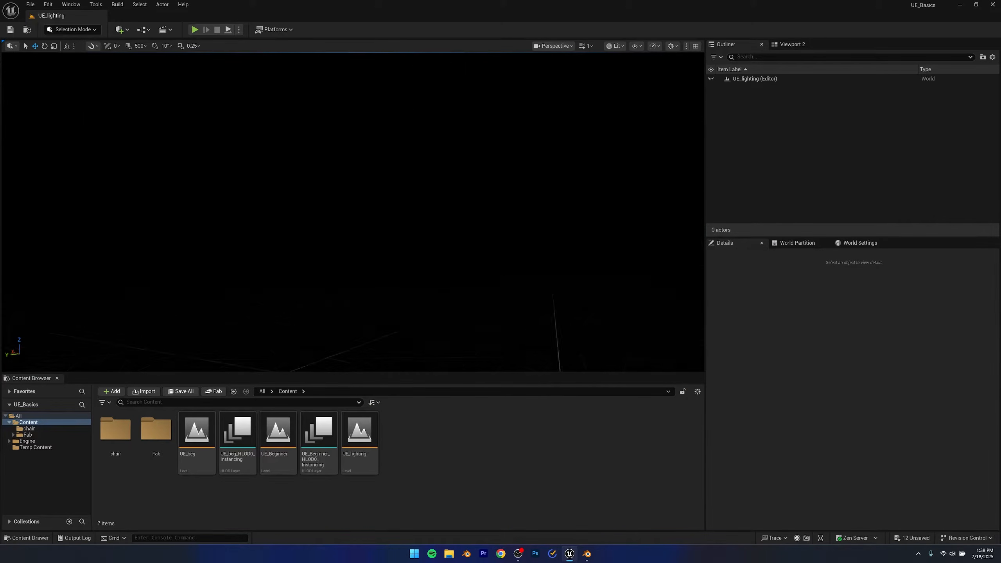
# Use the Env. Light Mixer to add a sky light, directional light, sky atmosphere, volumetric cloud and height fog to the level
pyautogui.moveTo(353, 213); pyautogui.dragTo(268, 211, button='right')
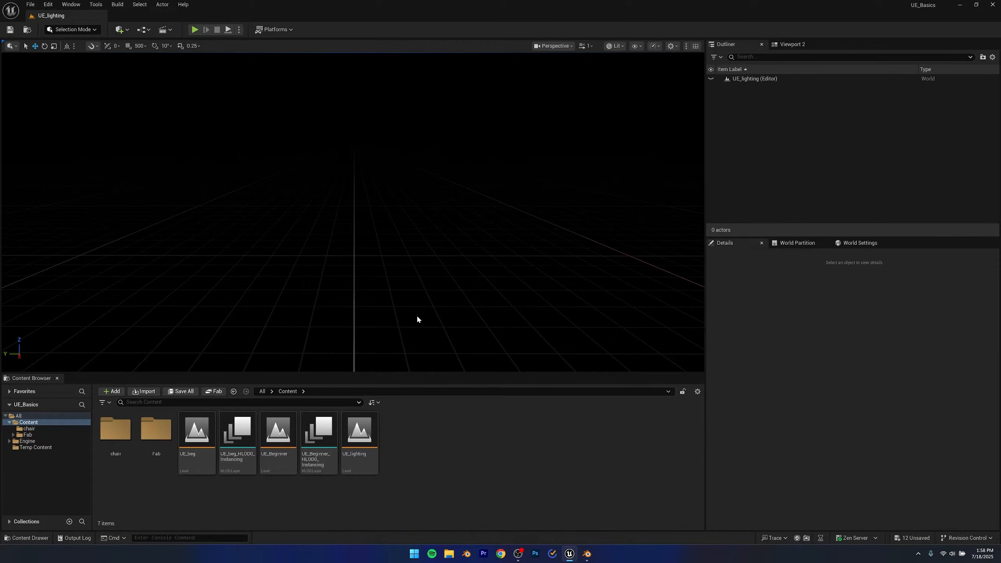
pyautogui.click(69, 5)
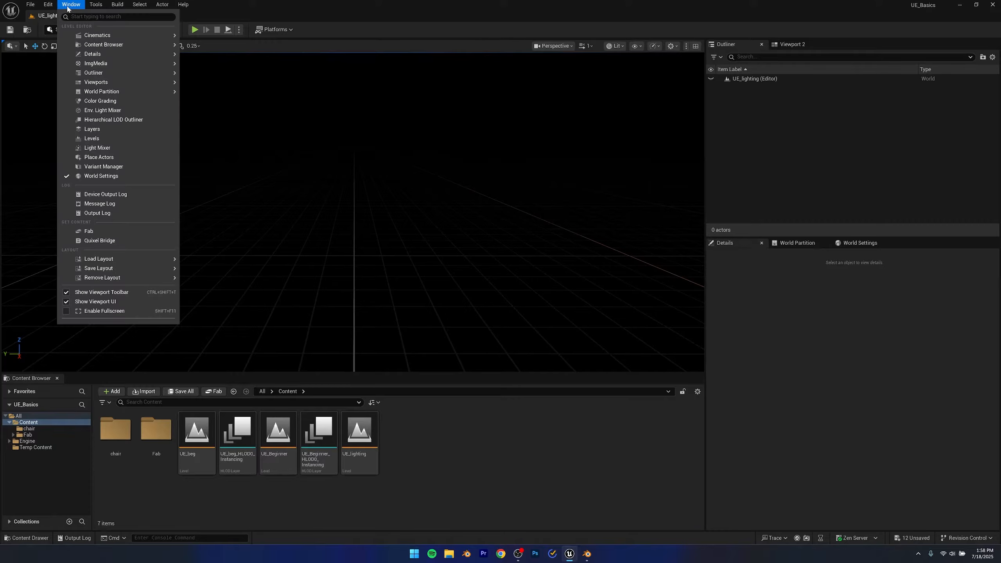
pyautogui.click(99, 111)
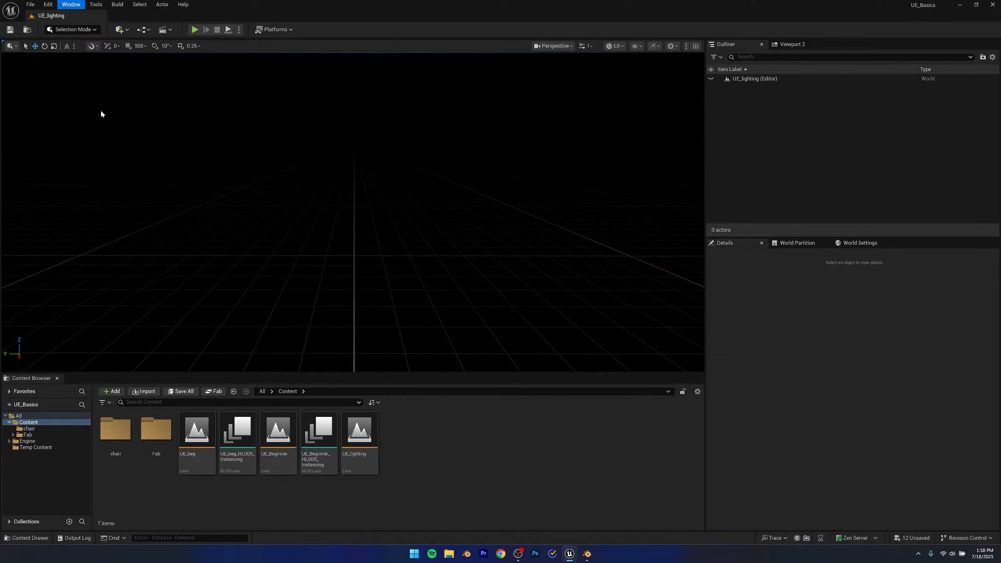
pyautogui.moveTo(422, 166); pyautogui.dragTo(427, 143)
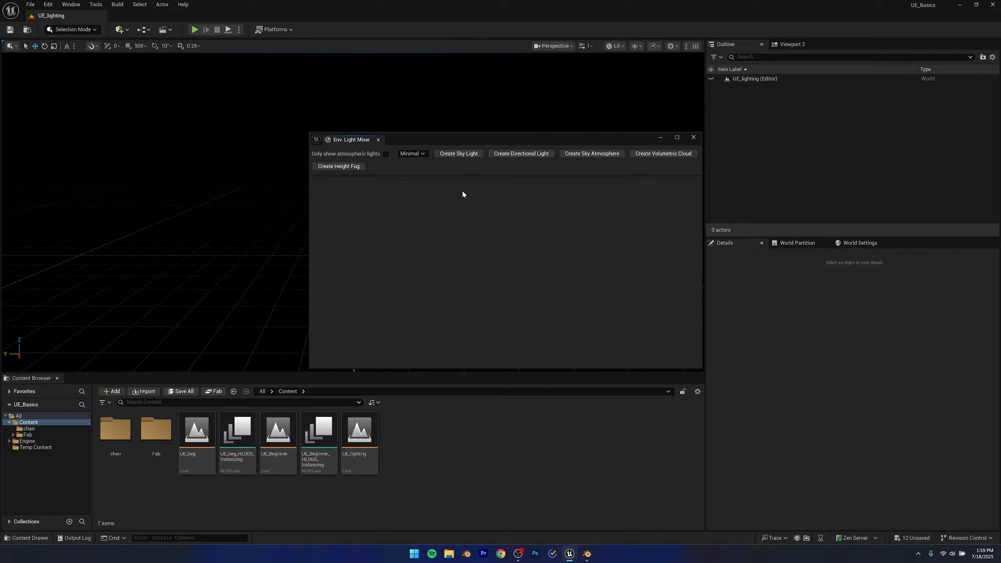
pyautogui.click(455, 154)
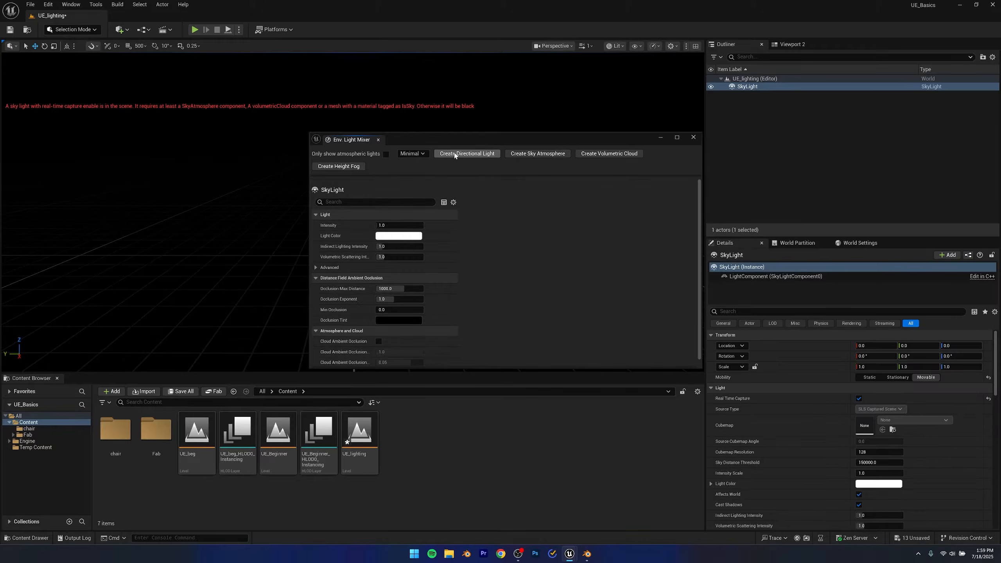
pyautogui.click(455, 154)
pyautogui.click(455, 154)
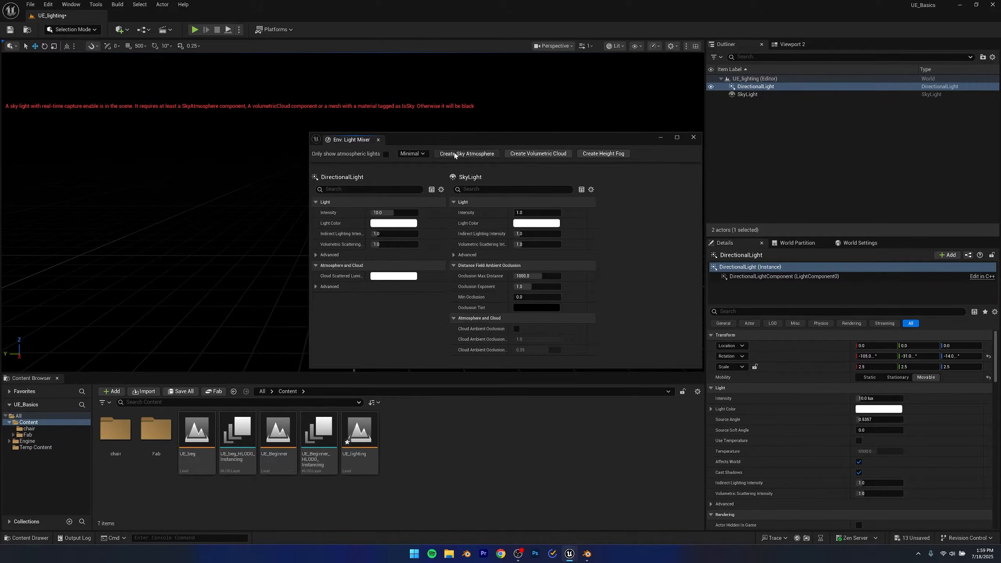
pyautogui.click(454, 154)
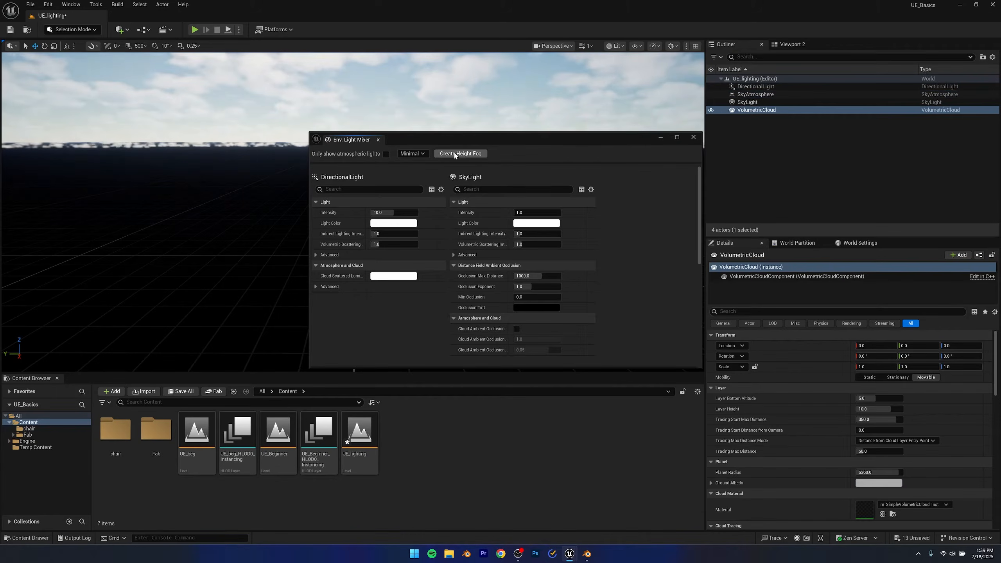
pyautogui.click(454, 154)
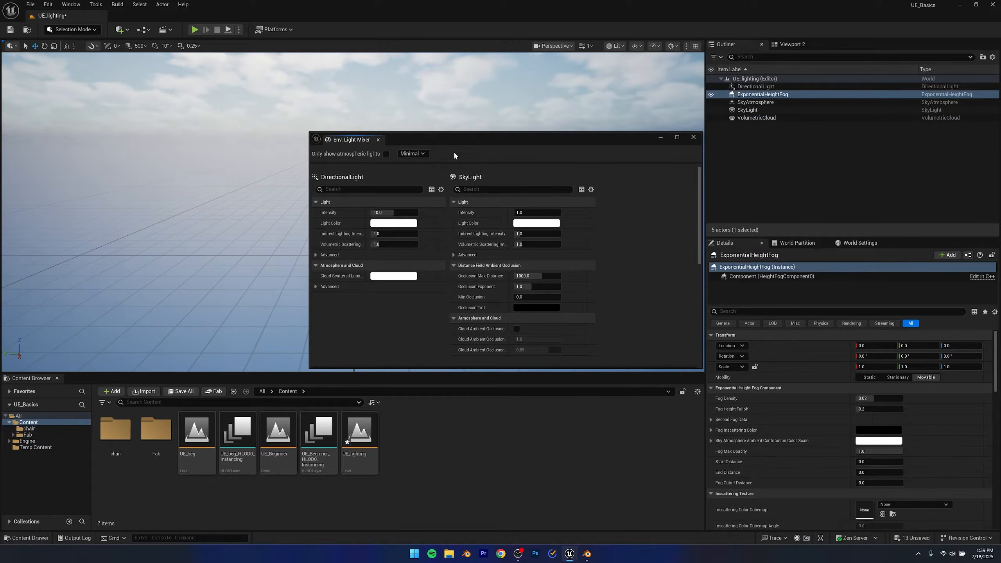
pyautogui.click(694, 137)
# Examine the sky, clouds and horizon around the level, and review the lighting actors in the Outliner
pyautogui.moveTo(440, 217); pyautogui.dragTo(673, 192, button='right')
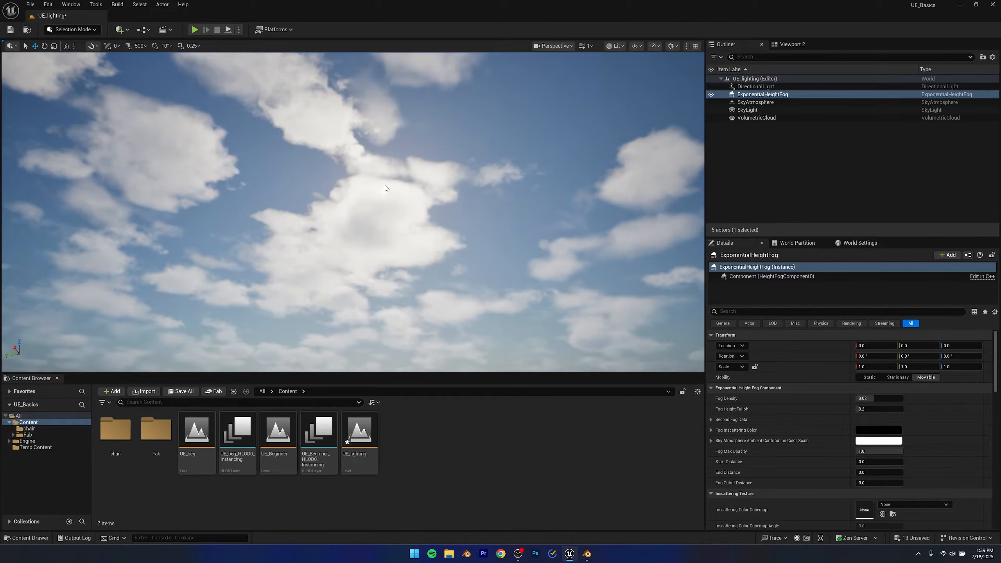
pyautogui.moveTo(385, 188); pyautogui.dragTo(400, 252, button='right')
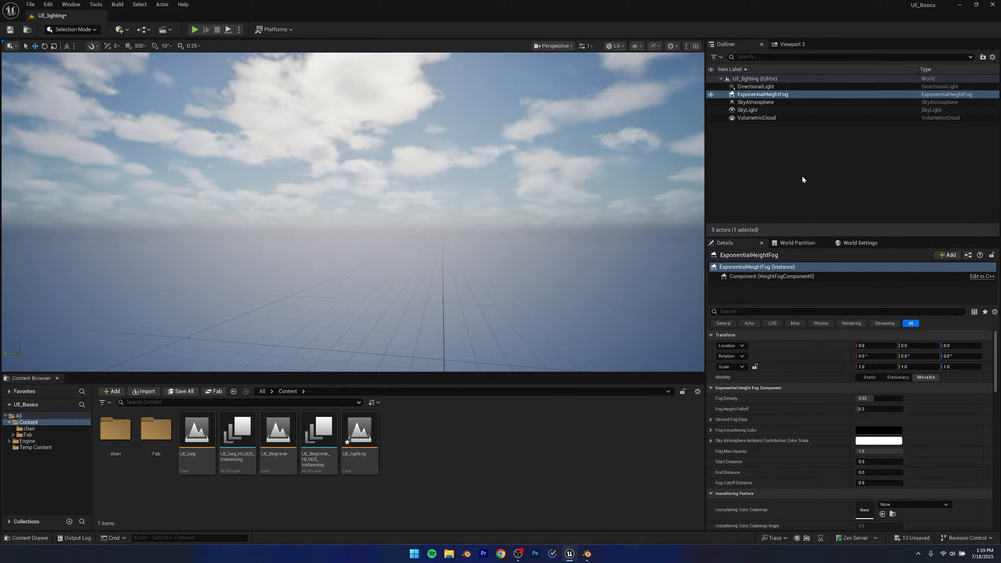
pyautogui.moveTo(409, 235); pyautogui.dragTo(386, 241, button='right')
pyautogui.press('s')
pyautogui.press('s')
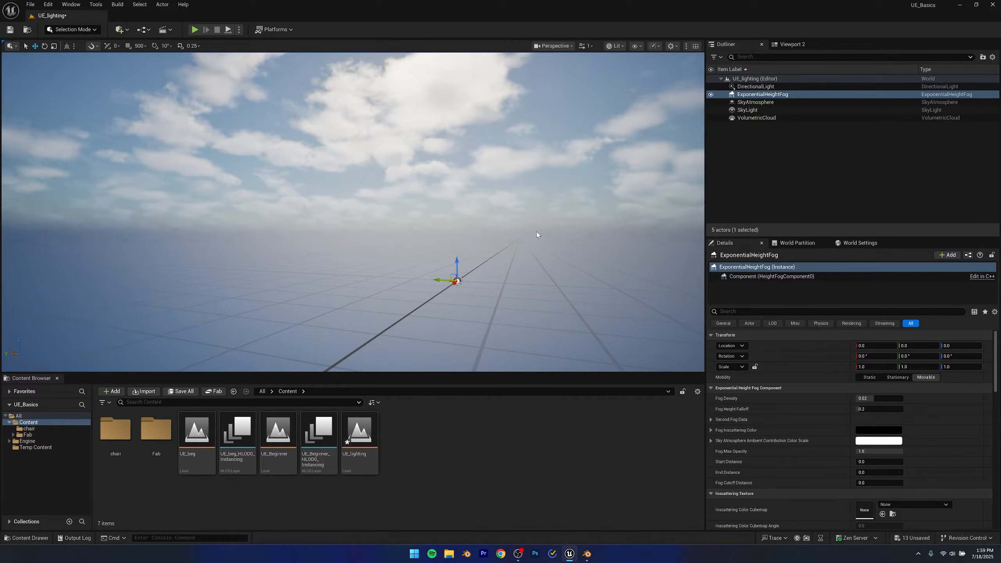
pyautogui.click(750, 88)
pyautogui.click(750, 96)
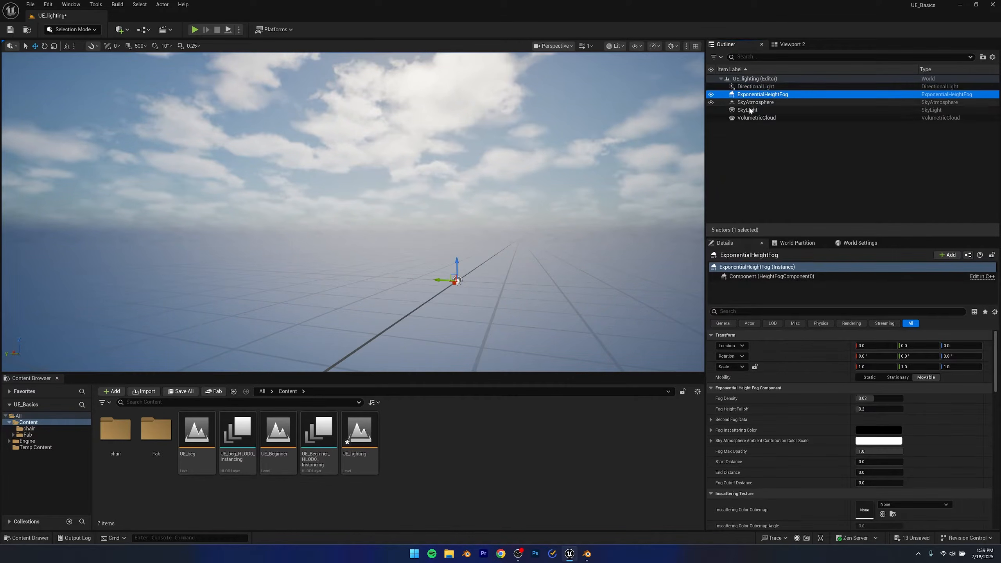
pyautogui.click(751, 111)
pyautogui.click(751, 148)
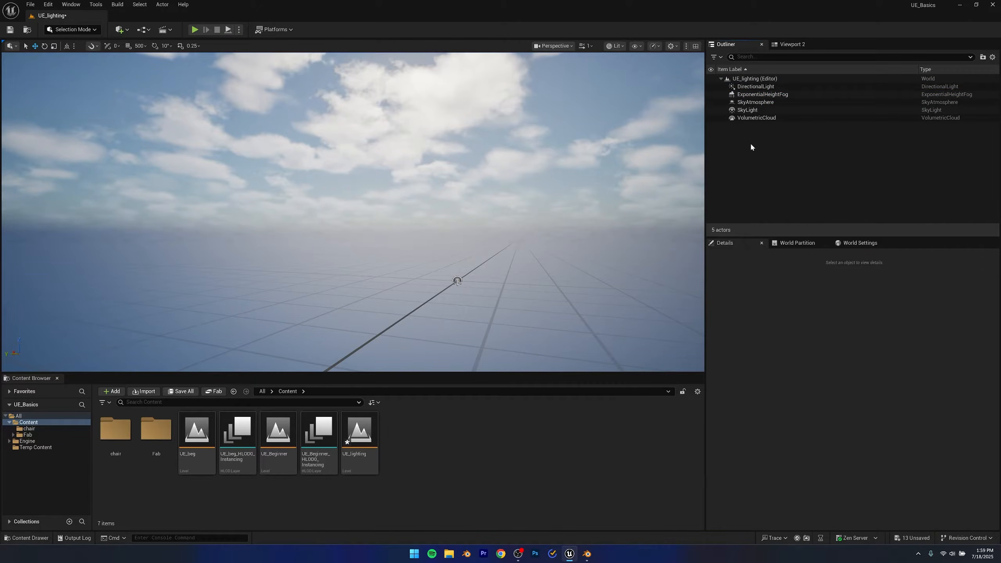
# Rotate the DirectionalLight to about -124°, -4°, 43° so the sun sits low on the horizon for a sunset look
pyautogui.click(754, 87)
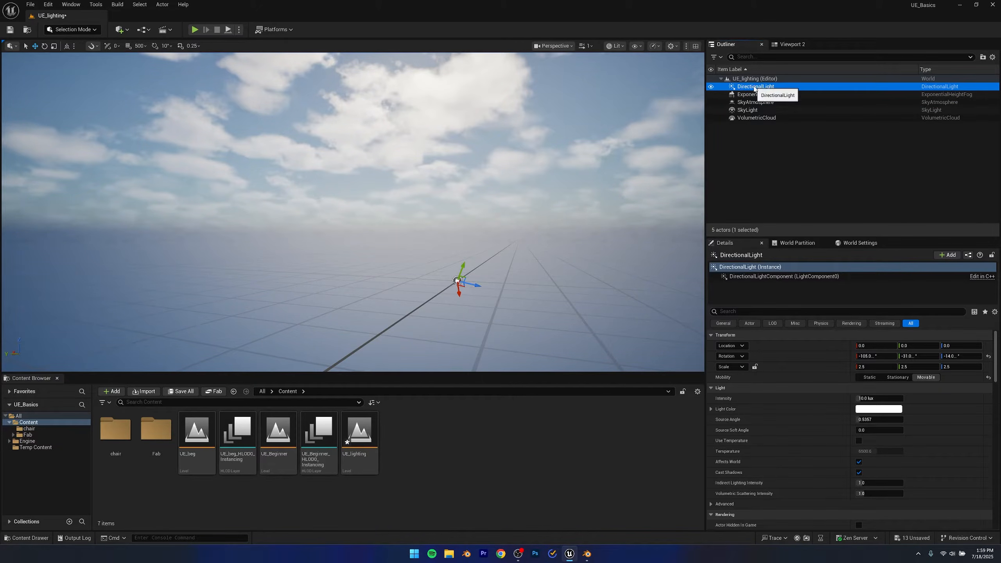
pyautogui.moveTo(526, 59); pyautogui.dragTo(552, 49, button='right')
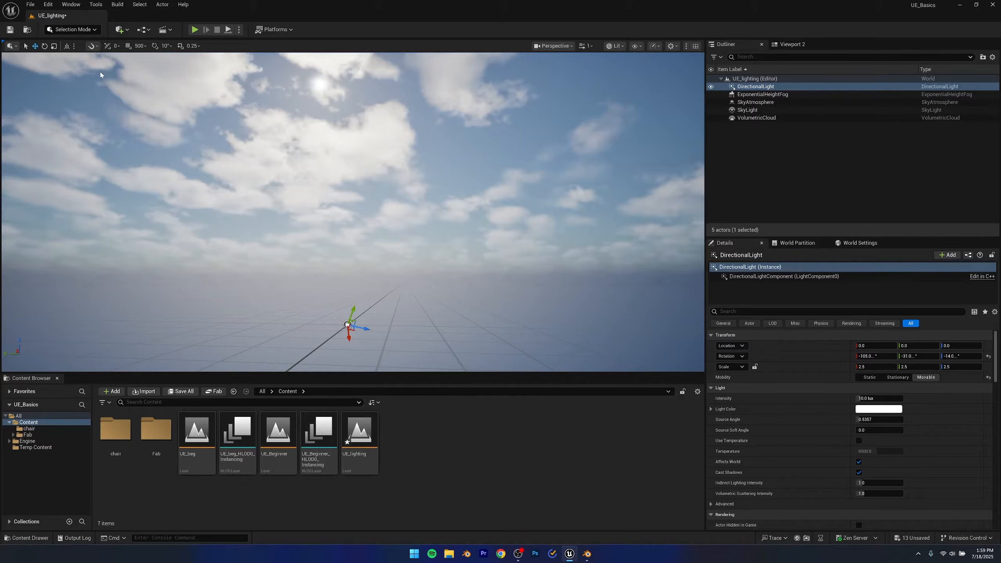
pyautogui.click(44, 46)
pyautogui.moveTo(341, 341)
pyautogui.mouseDown()
pyautogui.moveTo(354, 345)
pyautogui.moveTo(333, 337)
pyautogui.mouseUp()
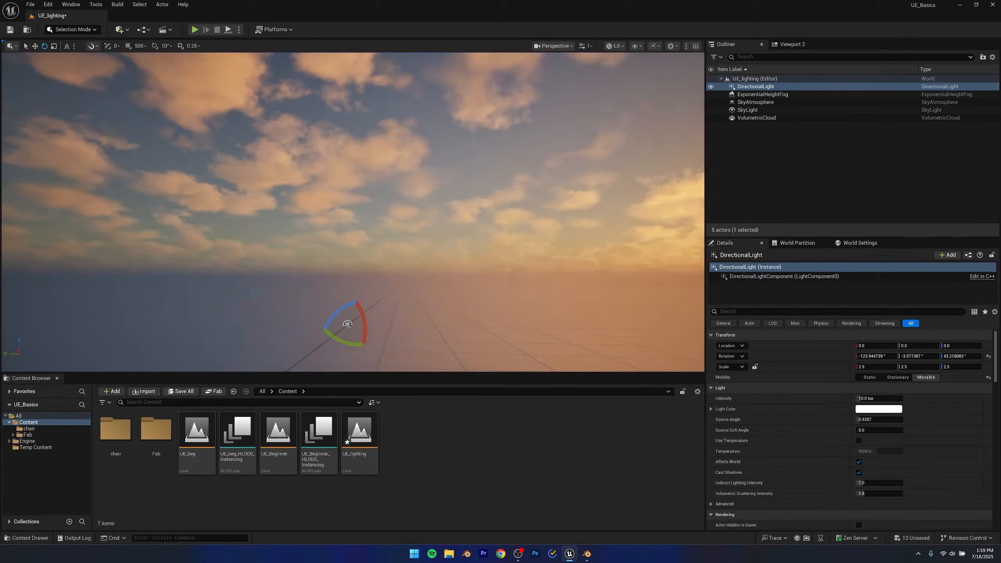
pyautogui.moveTo(334, 336); pyautogui.dragTo(388, 342, button='right')
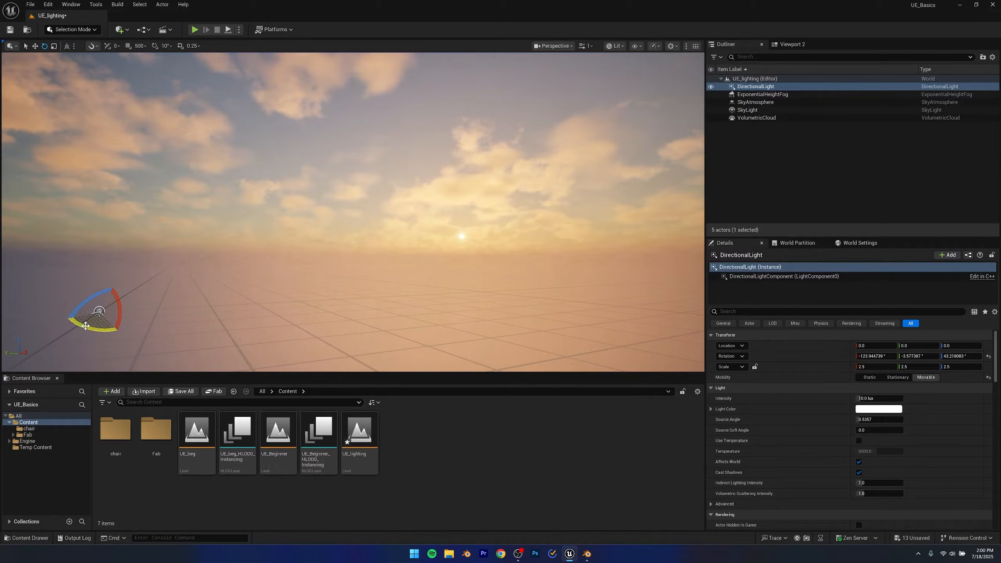
# Rotate the DirectionalLight back up to a daytime sun, and turn it slightly to adjust the sun's position in the sky
pyautogui.moveTo(81, 324)
pyautogui.mouseDown()
pyautogui.moveTo(64, 315)
pyautogui.moveTo(94, 336)
pyautogui.moveTo(127, 327)
pyautogui.moveTo(96, 333)
pyautogui.mouseUp()
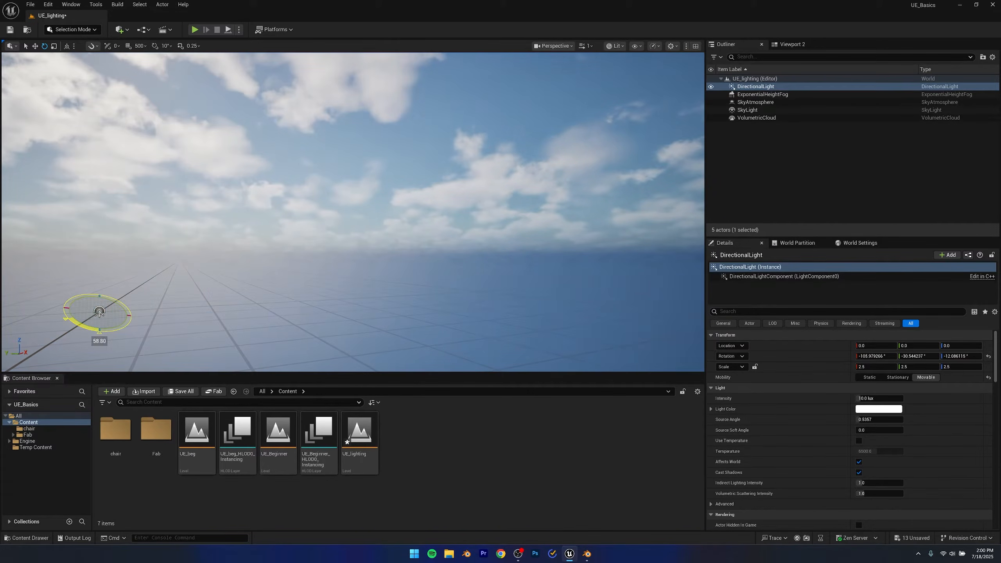
pyautogui.moveTo(158, 299); pyautogui.dragTo(95, 290, button='right')
pyautogui.moveTo(207, 342); pyautogui.dragTo(245, 346, button='right')
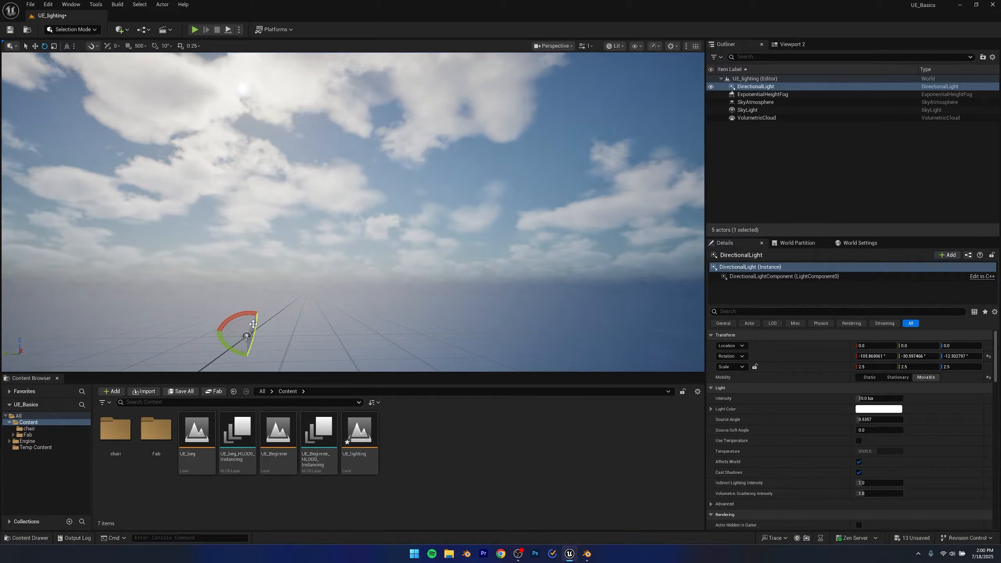
pyautogui.moveTo(256, 323); pyautogui.dragTo(252, 347)
# Hide the ExponentialHeightFog to compare the horizon without fog, and make it visible again
pyautogui.click(762, 95)
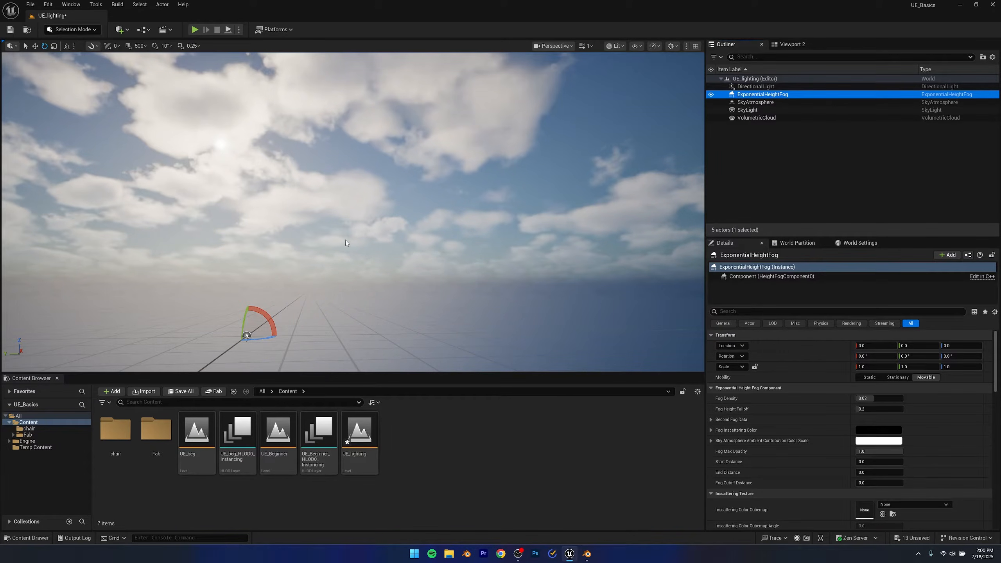
pyautogui.moveTo(382, 259); pyautogui.dragTo(423, 235, button='right')
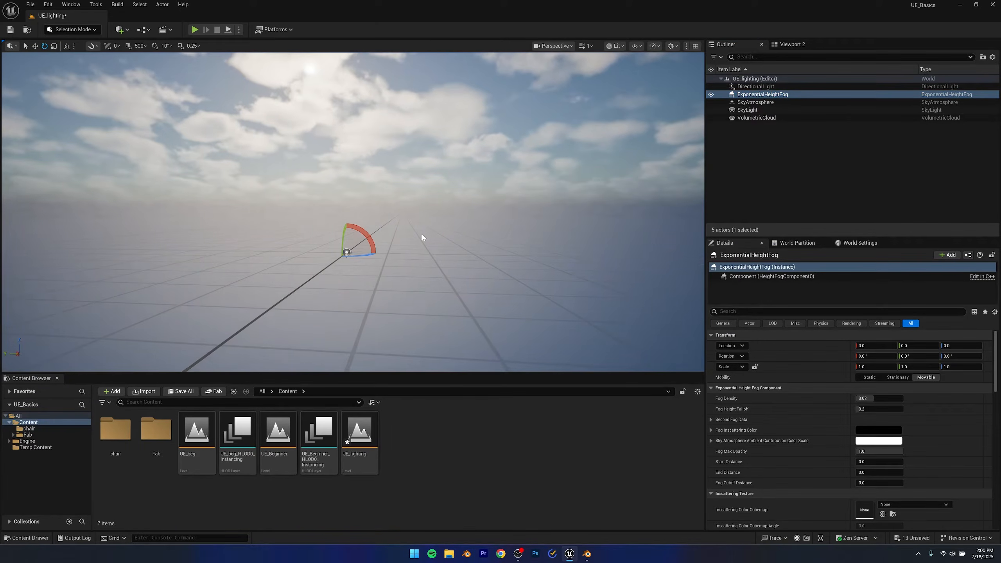
pyautogui.click(711, 96)
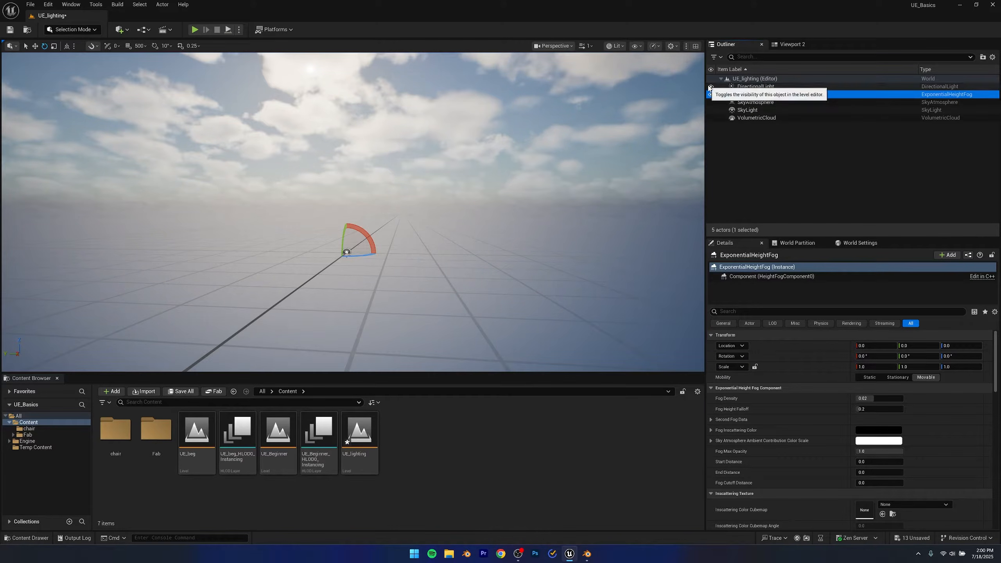
pyautogui.click(711, 94)
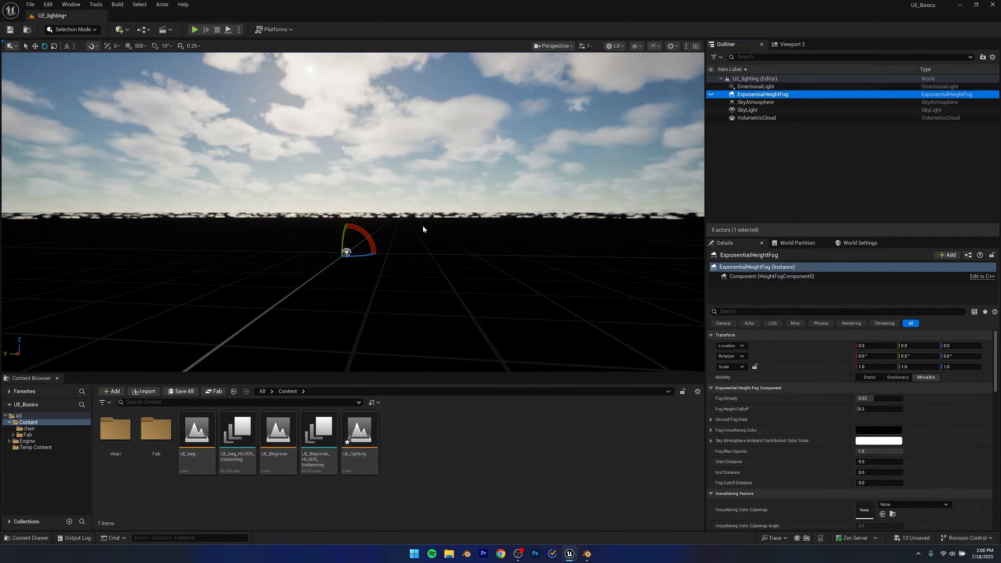
pyautogui.moveTo(443, 249); pyautogui.dragTo(624, 120, button='right')
pyautogui.click(711, 94)
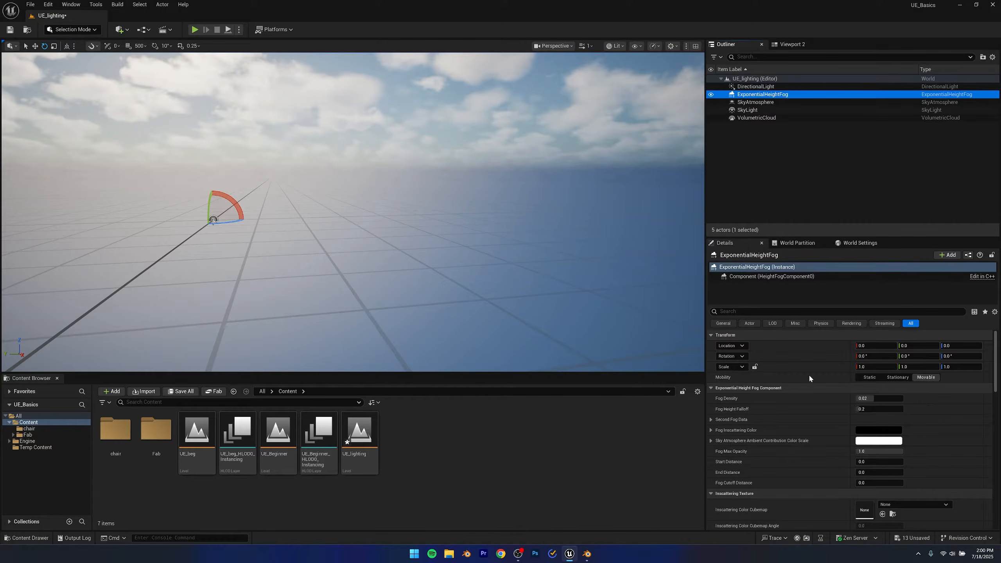
# Try fog densities of about 0.048 and 0.038 on the ExponentialHeightFog, and reset the density to its default
pyautogui.moveTo(873, 399); pyautogui.dragTo(902, 400)
pyautogui.moveTo(552, 252); pyautogui.dragTo(546, 232, button='right')
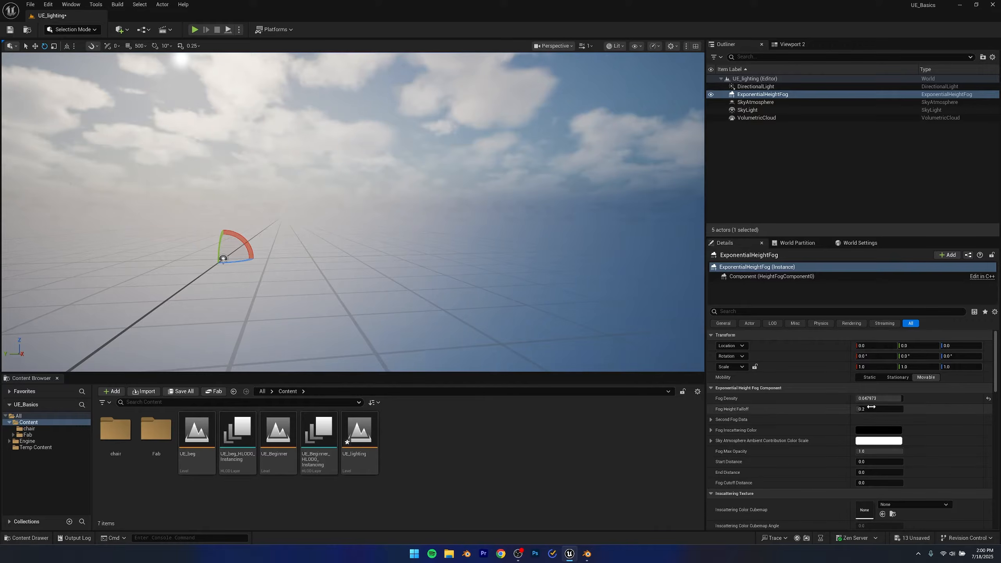
pyautogui.moveTo(901, 399)
pyautogui.mouseDown()
pyautogui.moveTo(856, 400)
pyautogui.moveTo(891, 400)
pyautogui.mouseUp()
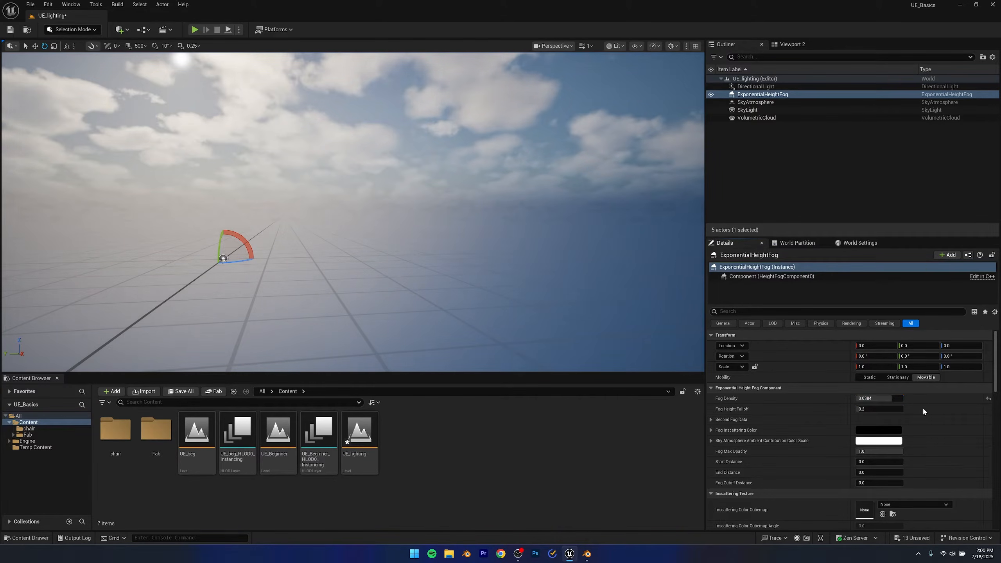
pyautogui.click(988, 399)
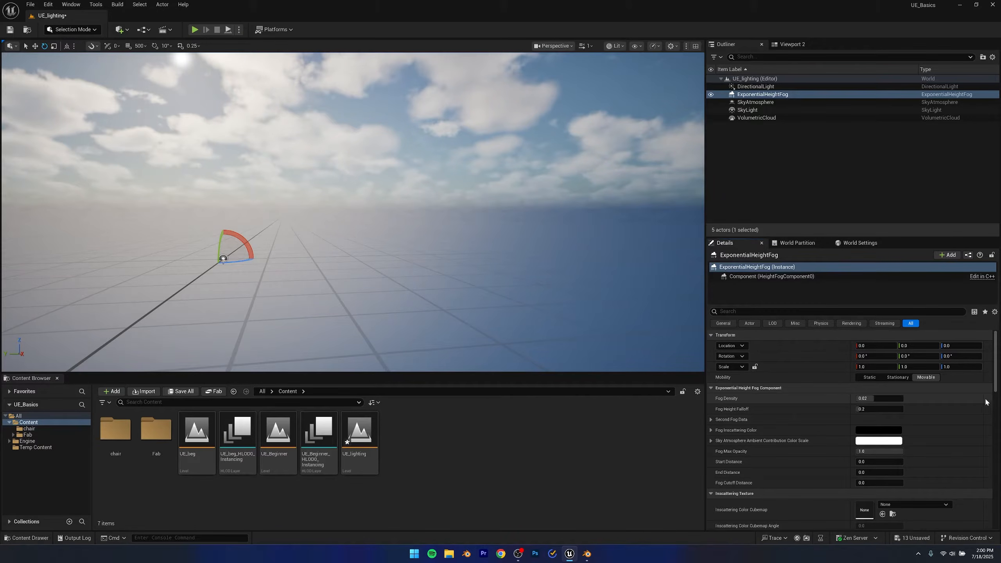
# Enable Volumetric Fog on the ExponentialHeightFog and view its effect on the horizon
pyautogui.scroll(-8, 763, 451)
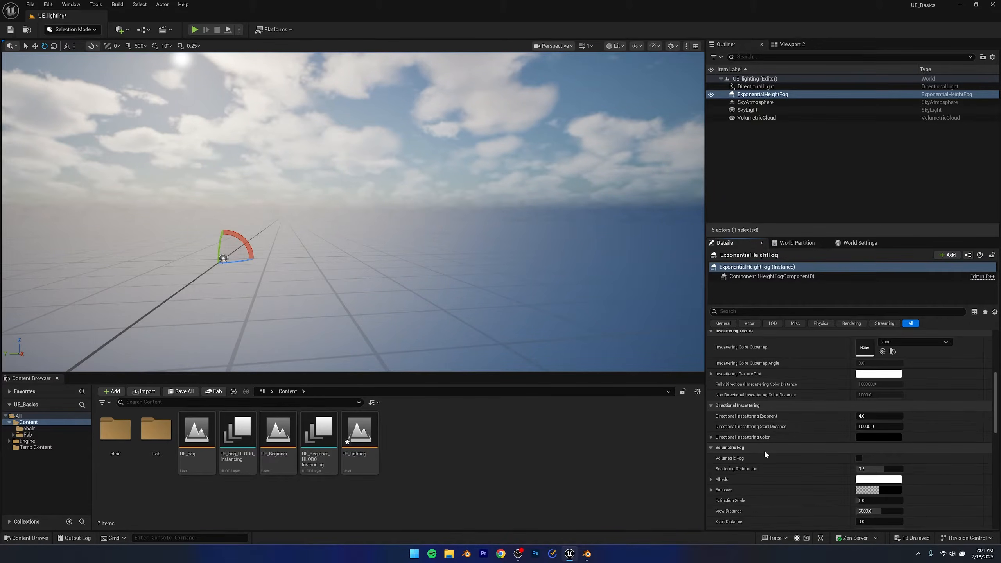
pyautogui.click(860, 459)
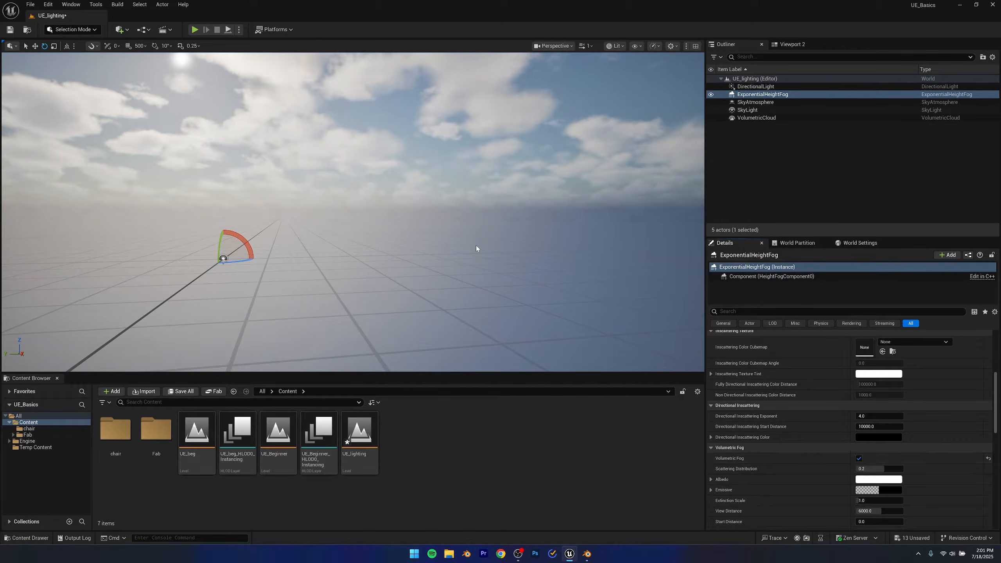
pyautogui.moveTo(476, 248); pyautogui.dragTo(432, 252, button='right')
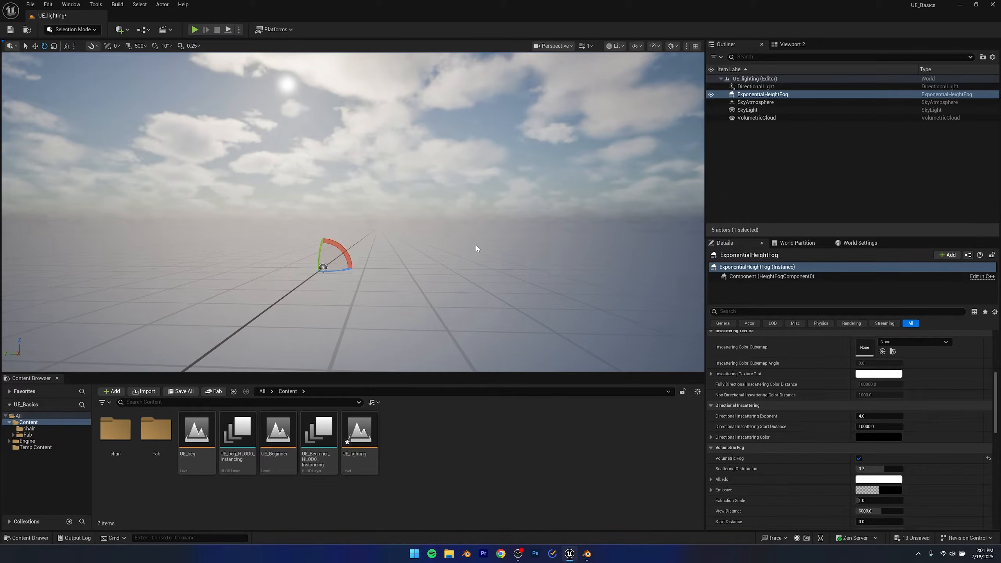
# Hide the SkyAtmosphere to compare the sky without it, and make it visible again
pyautogui.click(750, 103)
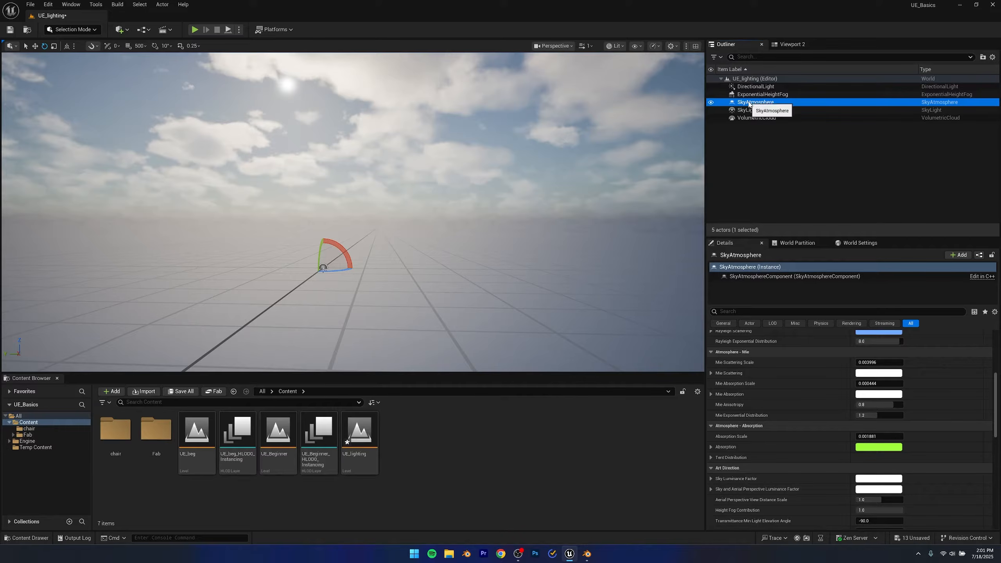
pyautogui.click(711, 103)
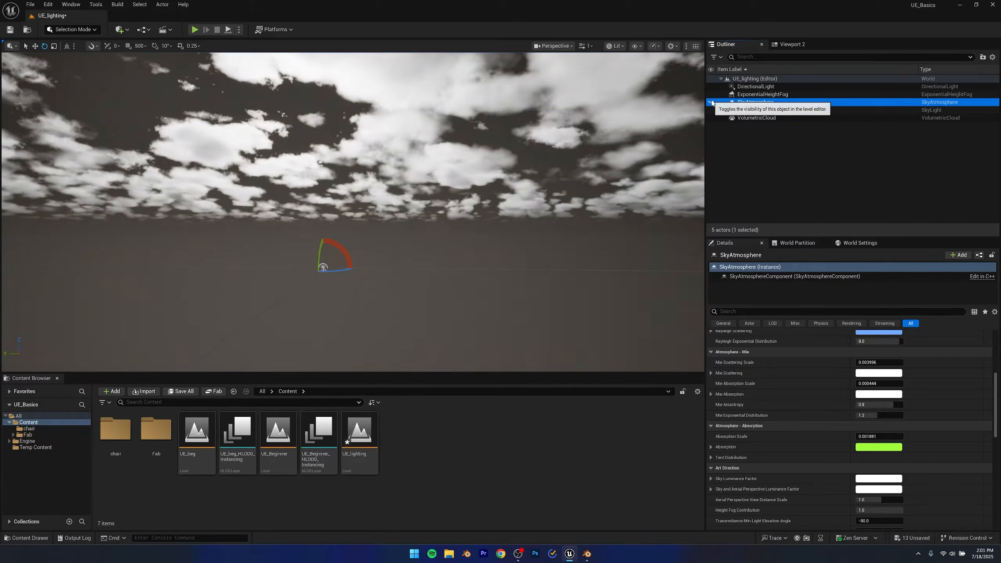
pyautogui.moveTo(304, 259); pyautogui.dragTo(276, 237, button='right')
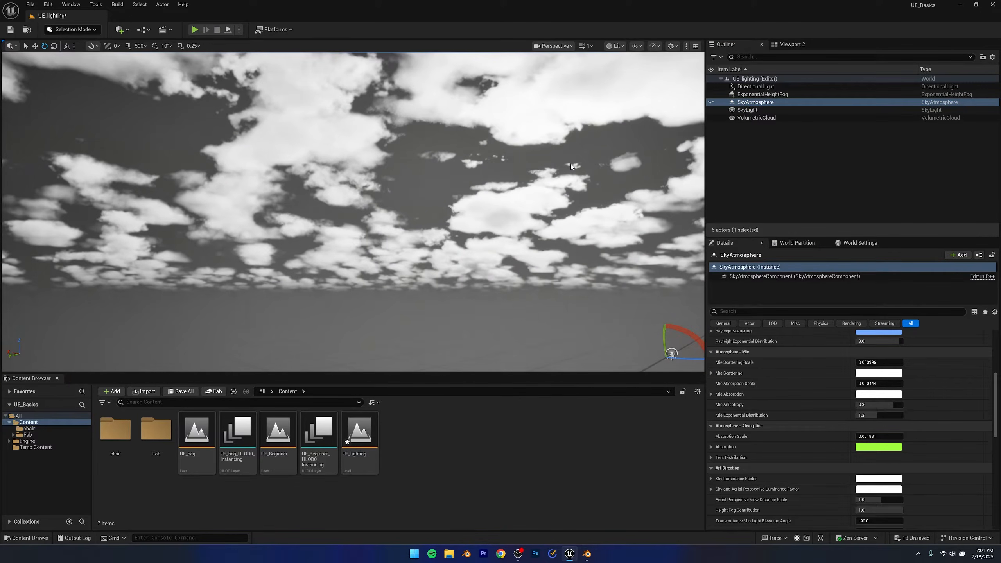
pyautogui.moveTo(376, 190); pyautogui.dragTo(424, 123, button='right')
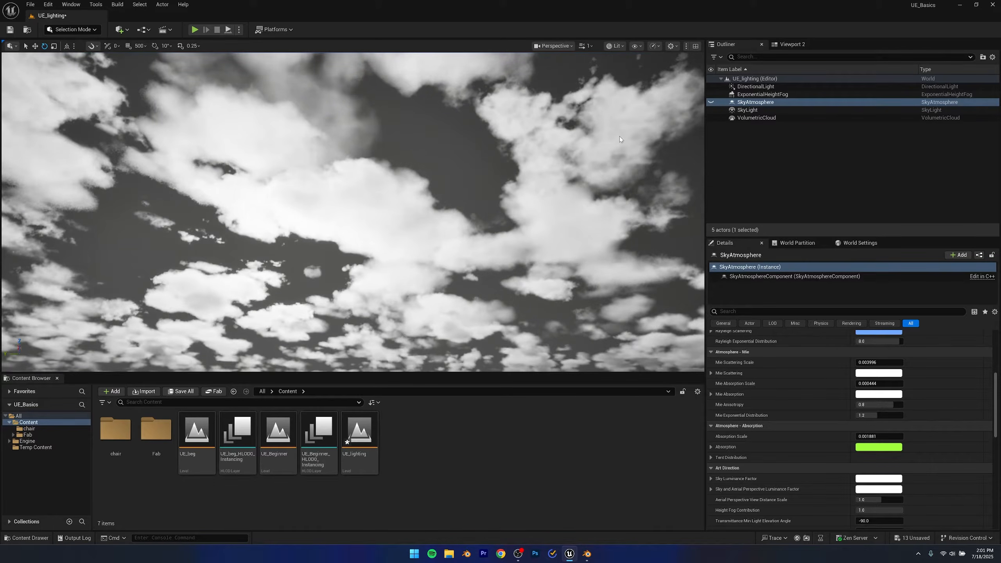
pyautogui.click(710, 102)
pyautogui.moveTo(434, 189); pyautogui.dragTo(410, 241, button='right')
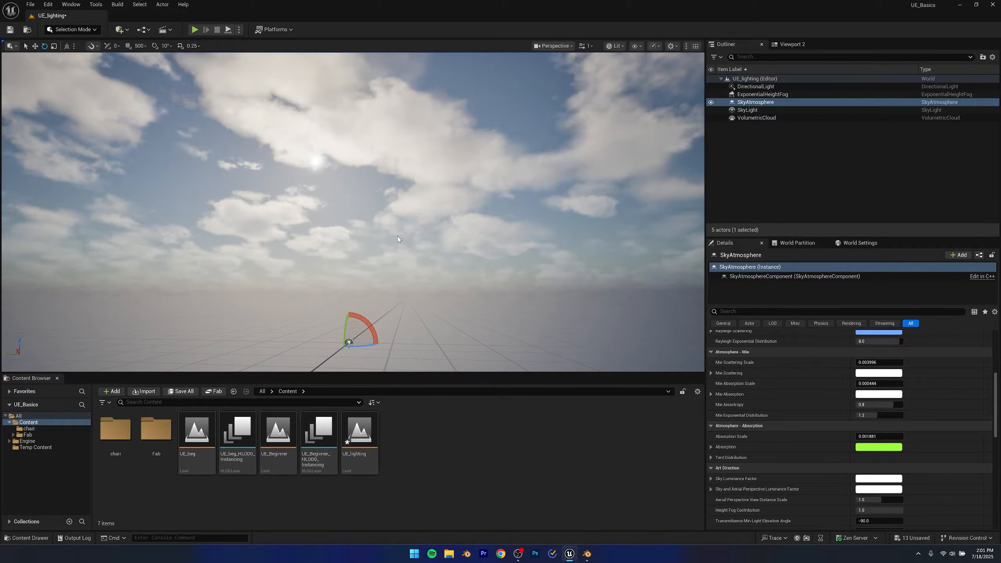
# Try pink and yellow Rayleigh Scattering colors on the SkyAtmosphere, and cancel the color change
pyautogui.scroll(5, 828, 394)
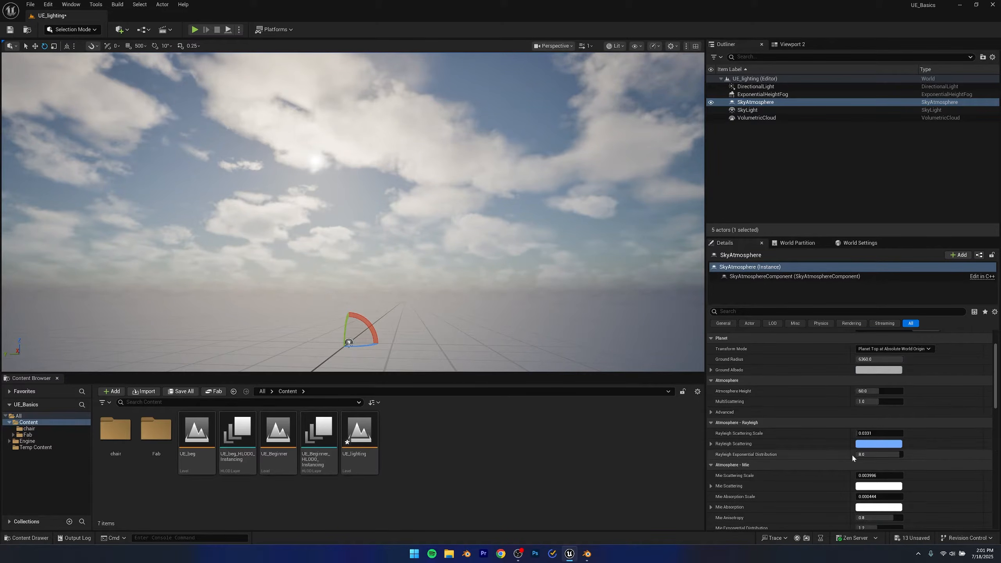
pyautogui.click(870, 449)
pyautogui.click(761, 369)
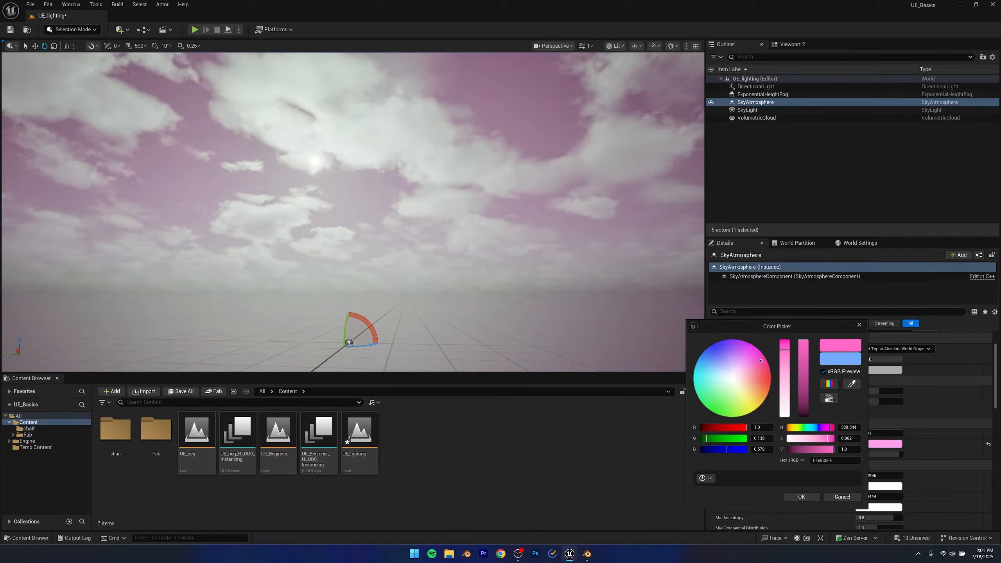
pyautogui.moveTo(762, 369)
pyautogui.mouseDown()
pyautogui.moveTo(715, 392)
pyautogui.moveTo(731, 406)
pyautogui.mouseUp()
pyautogui.click(756, 404)
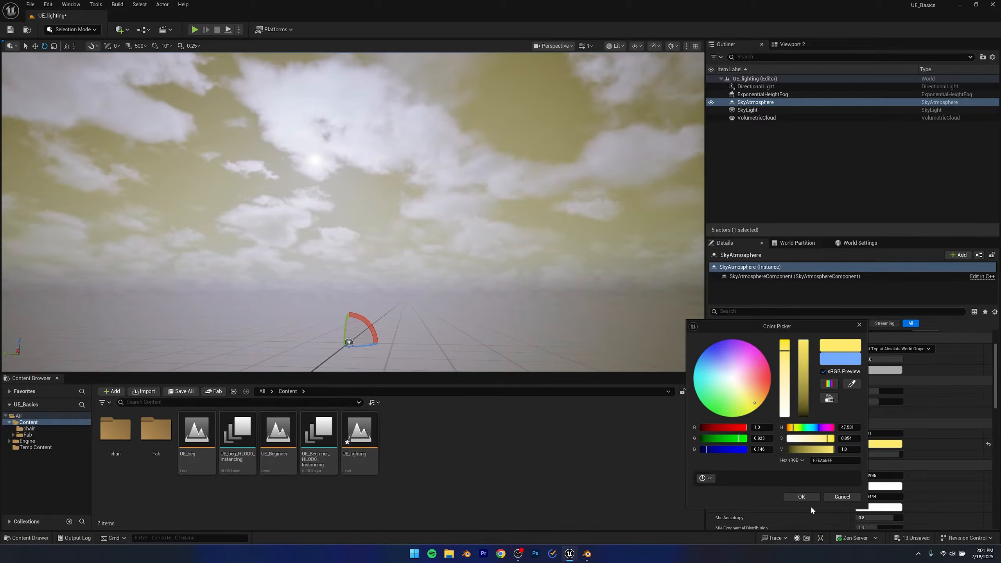
pyautogui.click(833, 498)
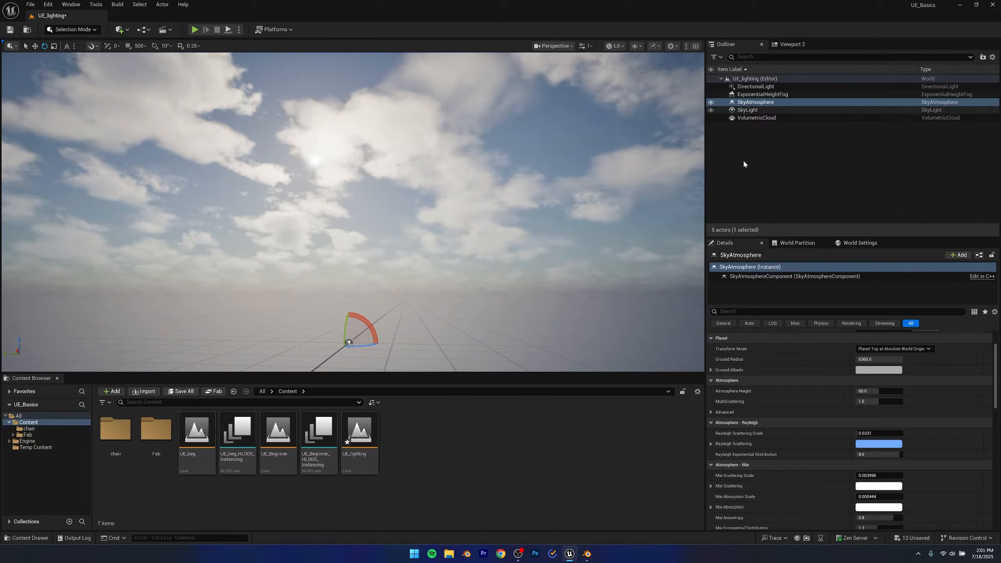
# Raise the SkyAtmosphere's Mie Scattering Scale to about 0.095 and view the hazier sky
pyautogui.scroll(-2, 807, 429)
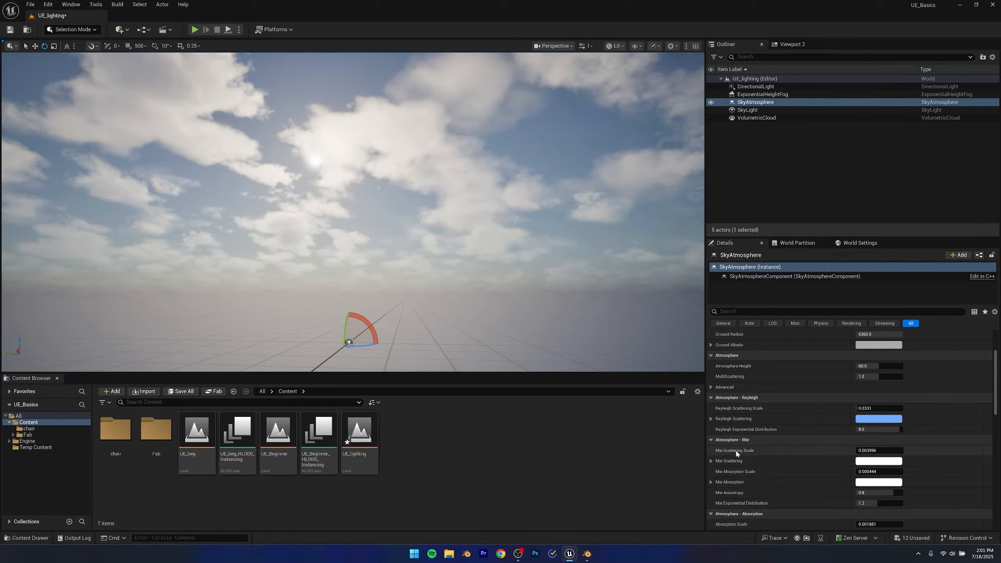
pyautogui.moveTo(870, 450); pyautogui.dragTo(914, 450)
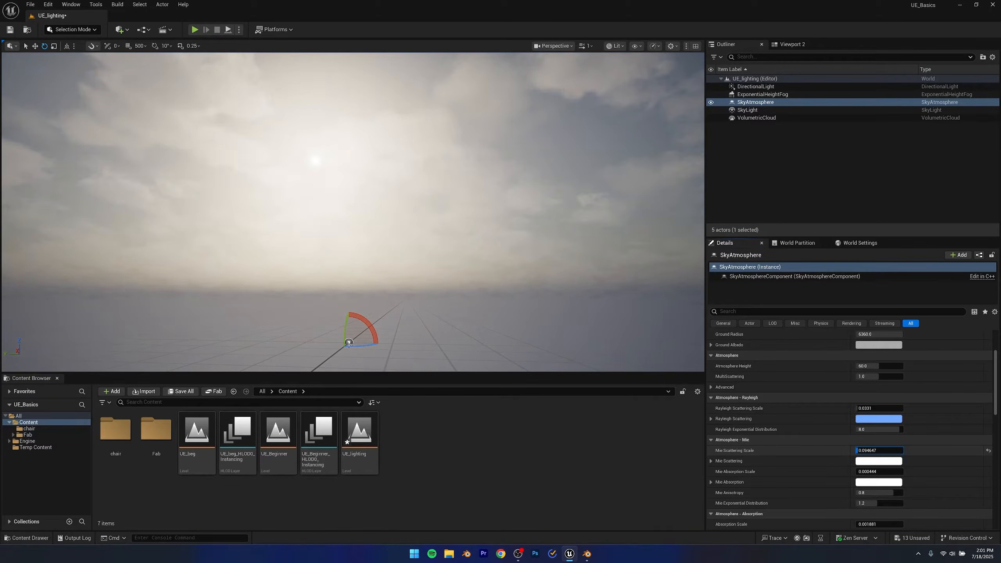
pyautogui.moveTo(493, 222); pyautogui.dragTo(361, 241, button='right')
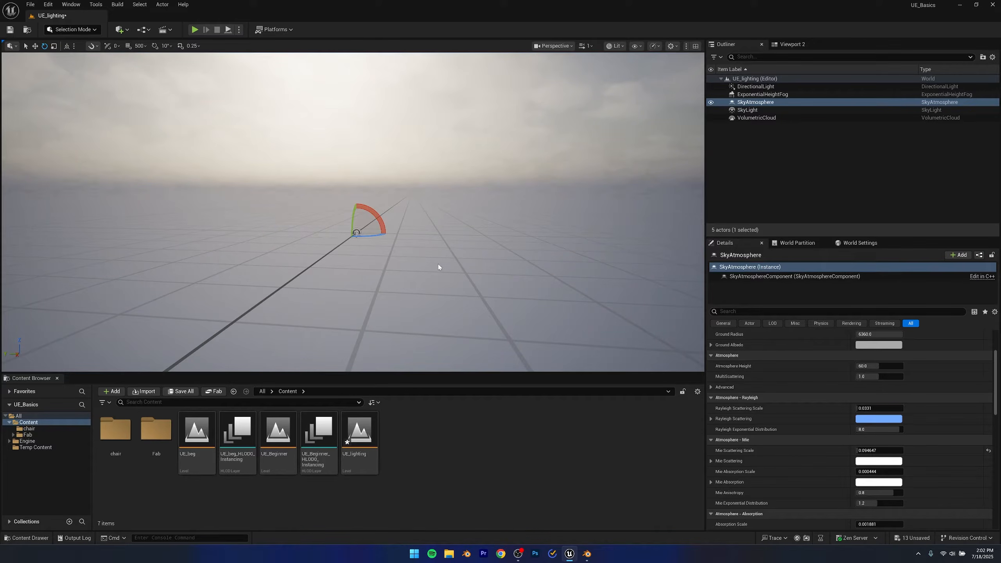
# Add a cube to the level and scale it up horizontally into a large, flat ground platform
pyautogui.click(122, 30)
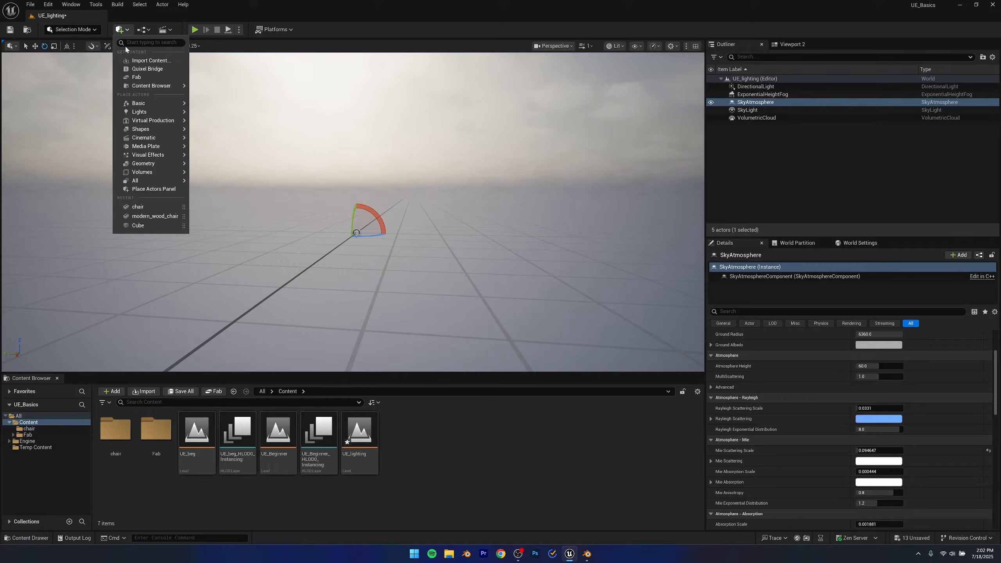
pyautogui.moveTo(138, 105)
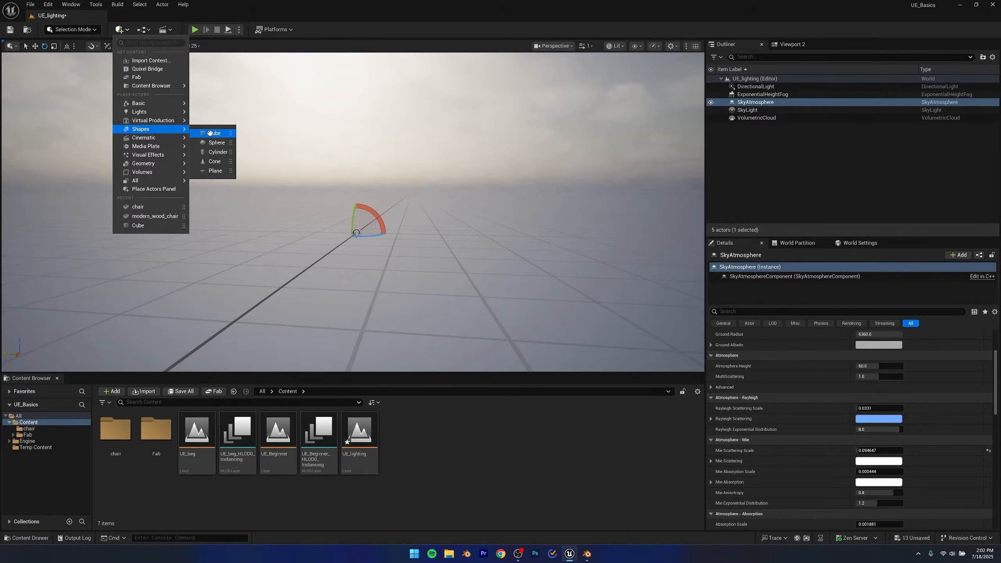
pyautogui.click(213, 132)
pyautogui.moveTo(509, 119); pyautogui.dragTo(493, 191, button='right')
pyautogui.press('e')
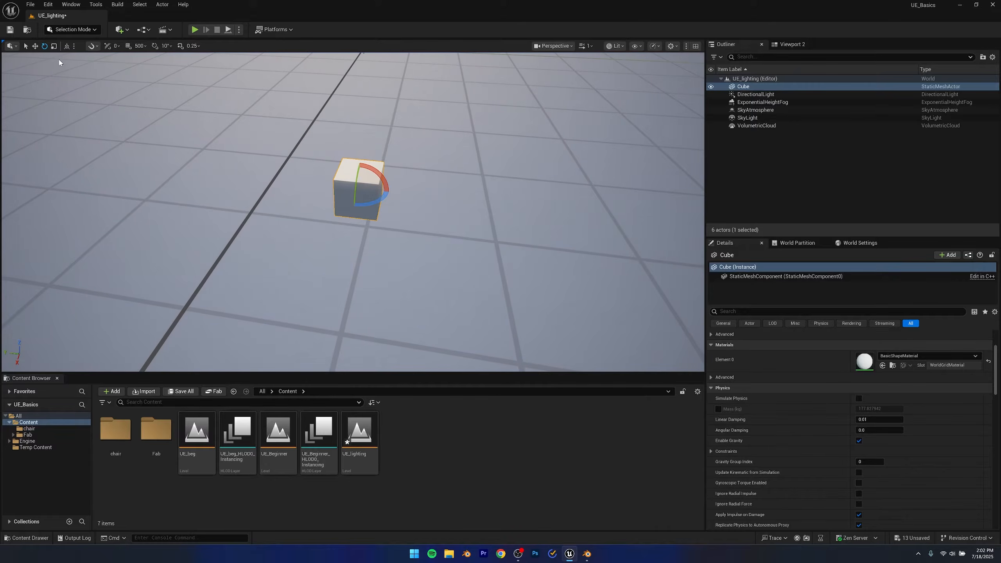
pyautogui.click(54, 47)
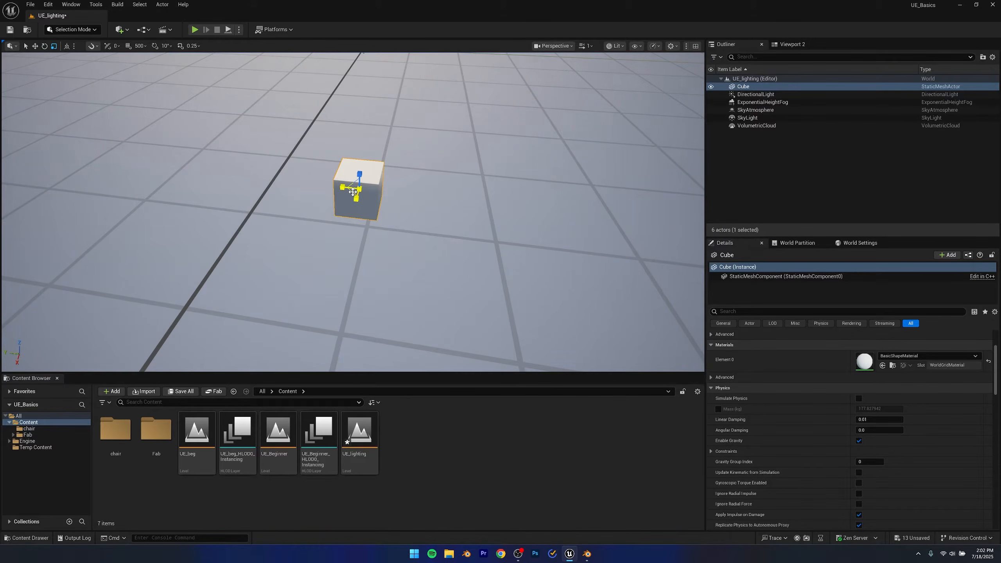
pyautogui.moveTo(353, 192); pyautogui.dragTo(320, 195)
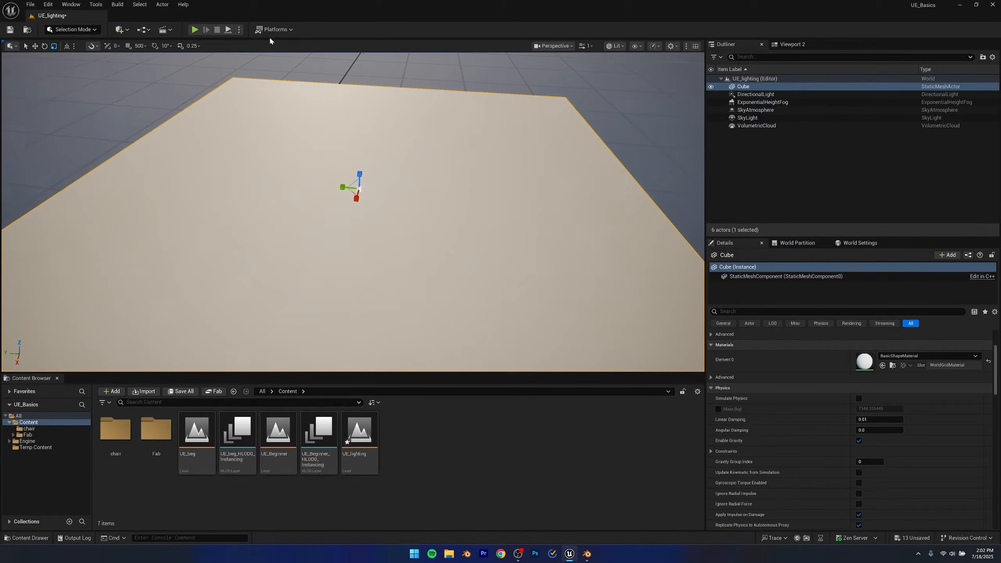
# Add a second cube and raise it out of the platform so it casts a shadow on the surface
pyautogui.click(120, 30)
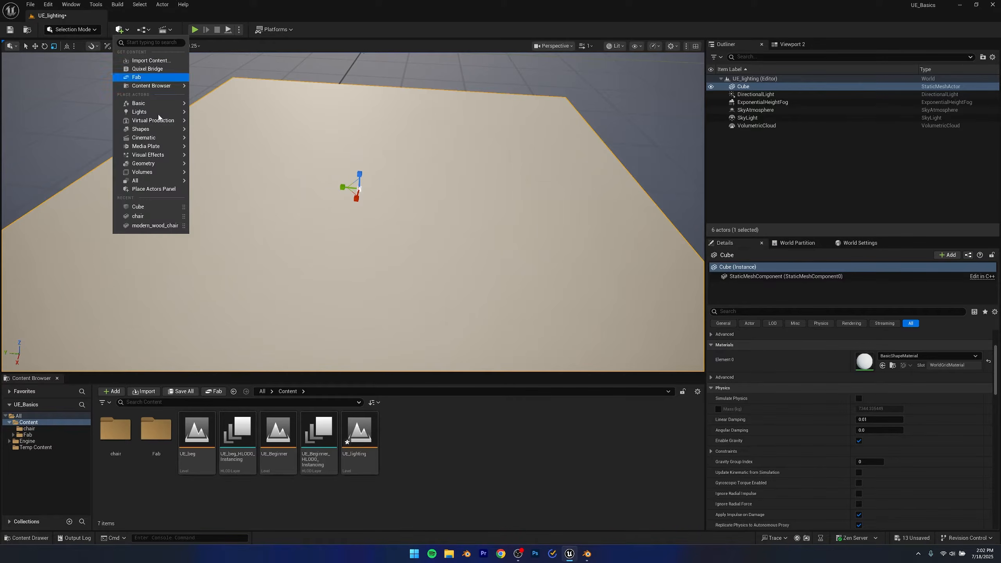
pyautogui.moveTo(144, 131)
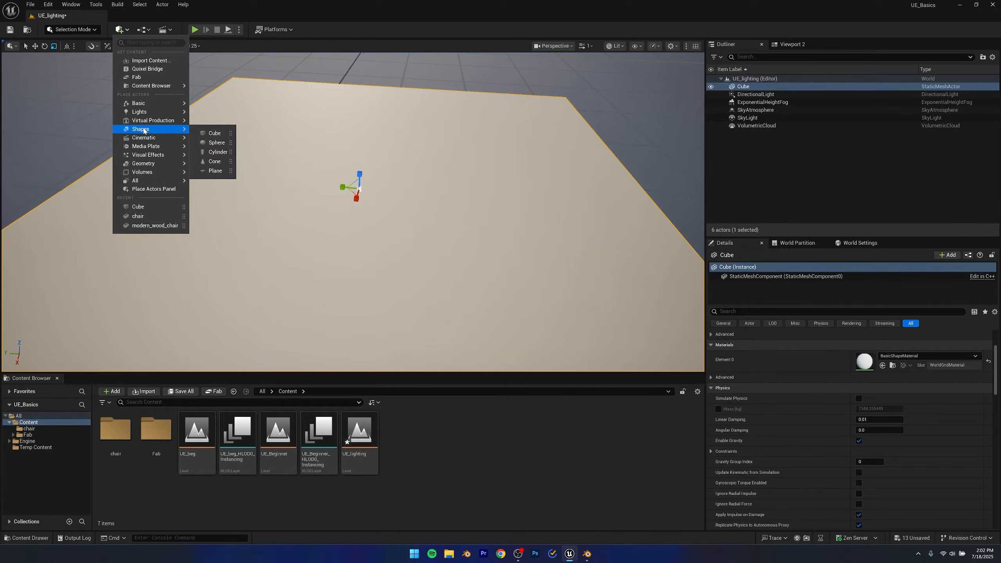
pyautogui.click(209, 133)
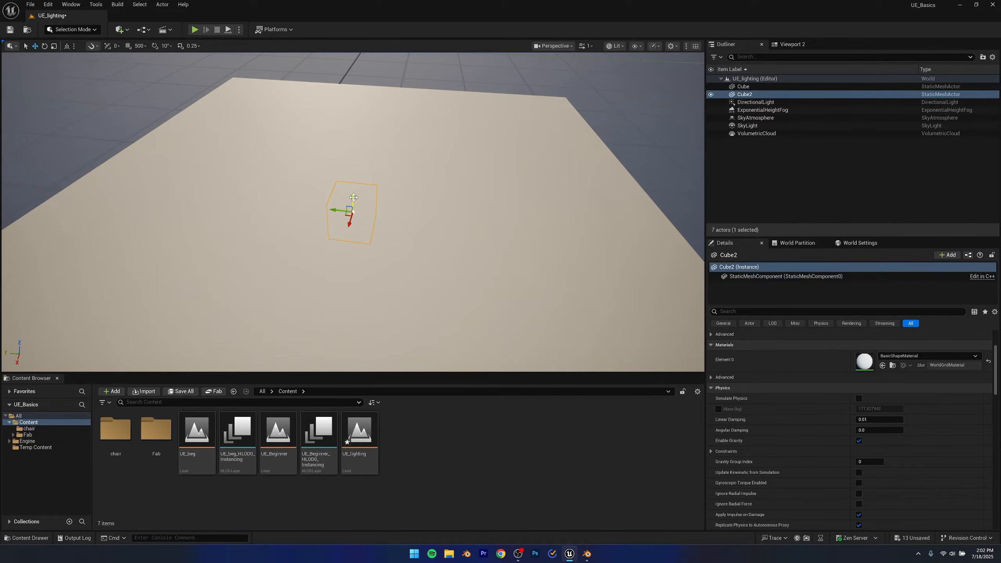
pyautogui.moveTo(354, 197); pyautogui.dragTo(353, 131)
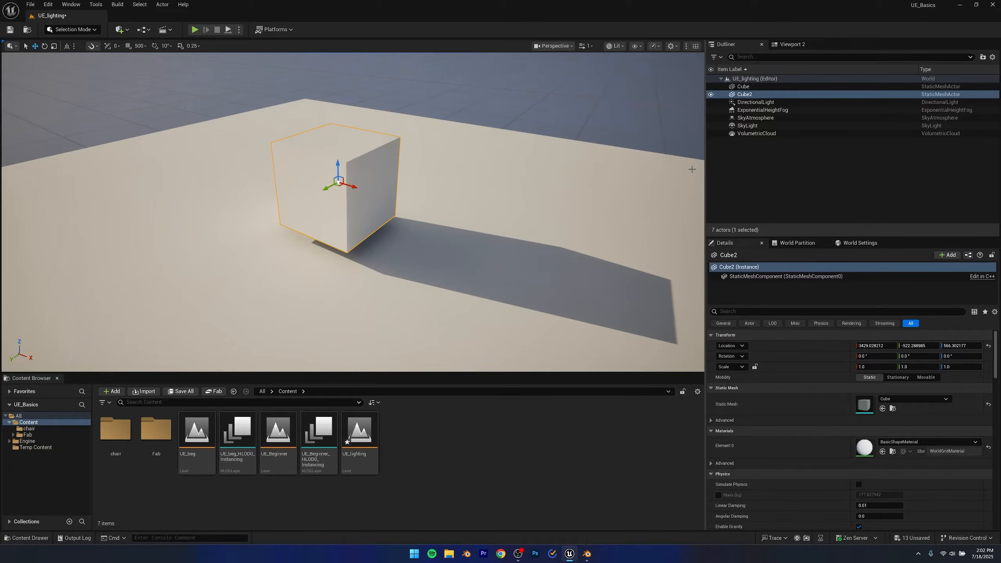
# Reset the SkyAtmosphere's Mie Scattering Scale to its default
pyautogui.click(763, 110)
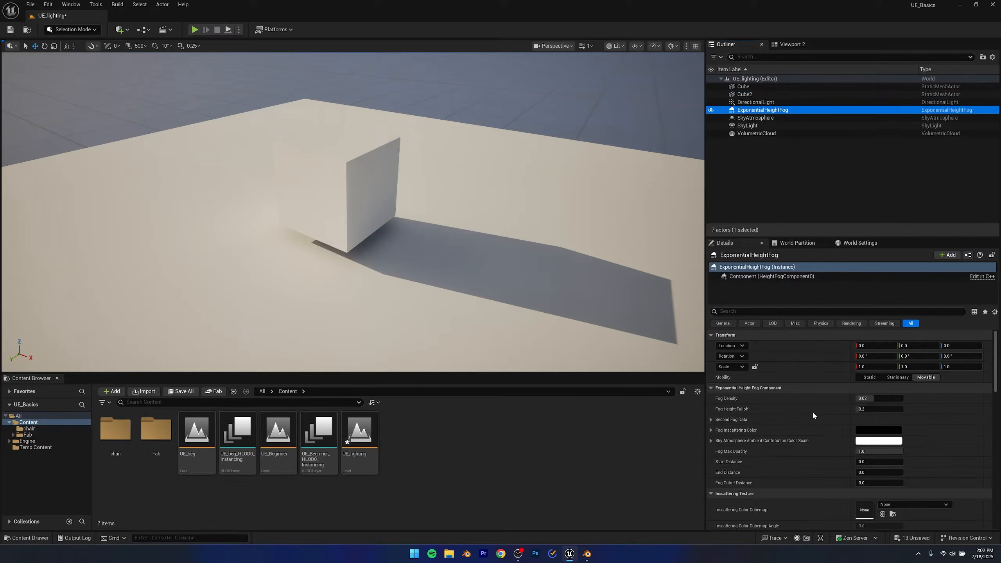
pyautogui.scroll(-5, 808, 423)
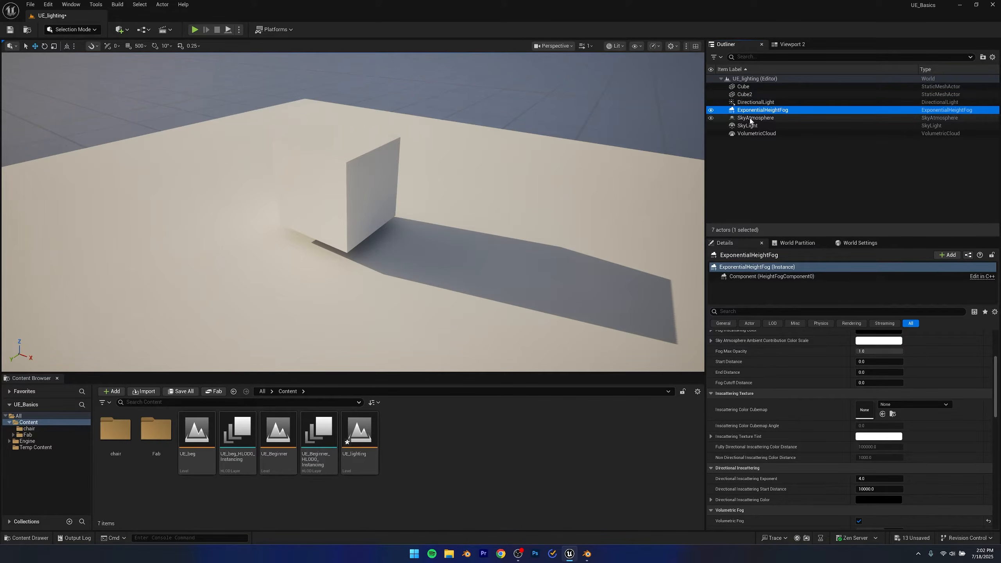
pyautogui.click(754, 118)
pyautogui.scroll(-2, 803, 476)
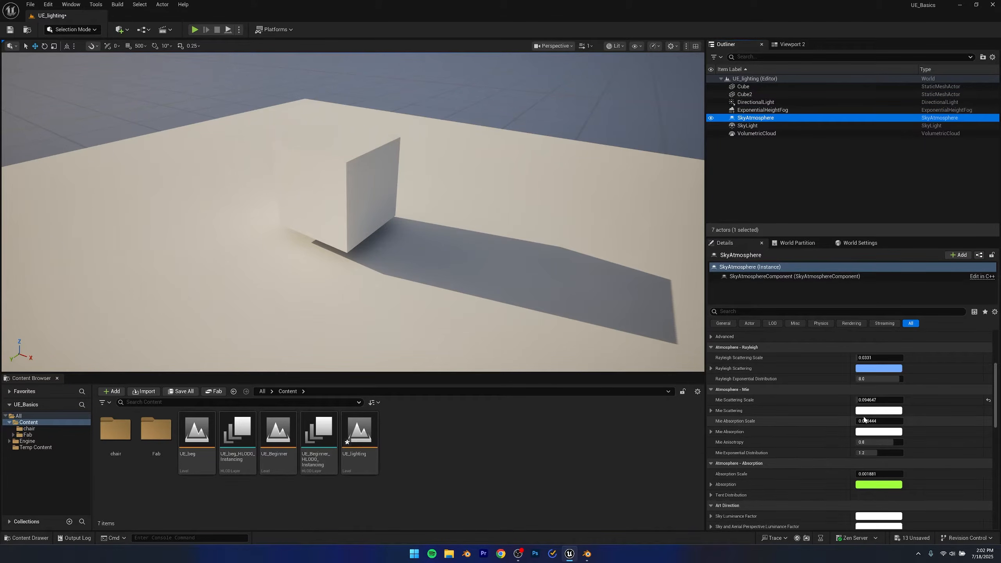
pyautogui.click(989, 401)
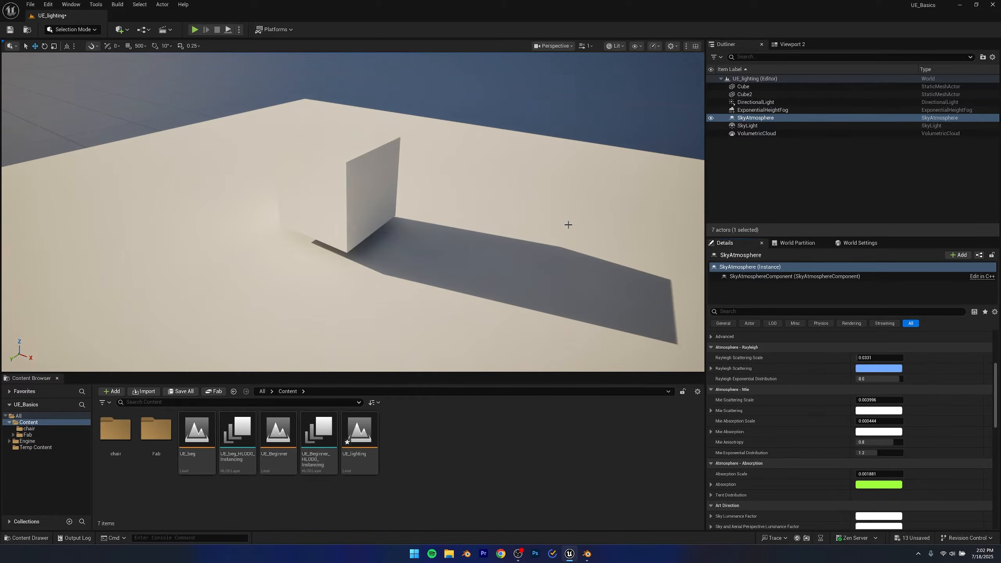
# Try a much higher Mie Scattering Scale to compare the cube's shadow, and undo the change
pyautogui.moveTo(210, 218); pyautogui.dragTo(232, 214, button='right')
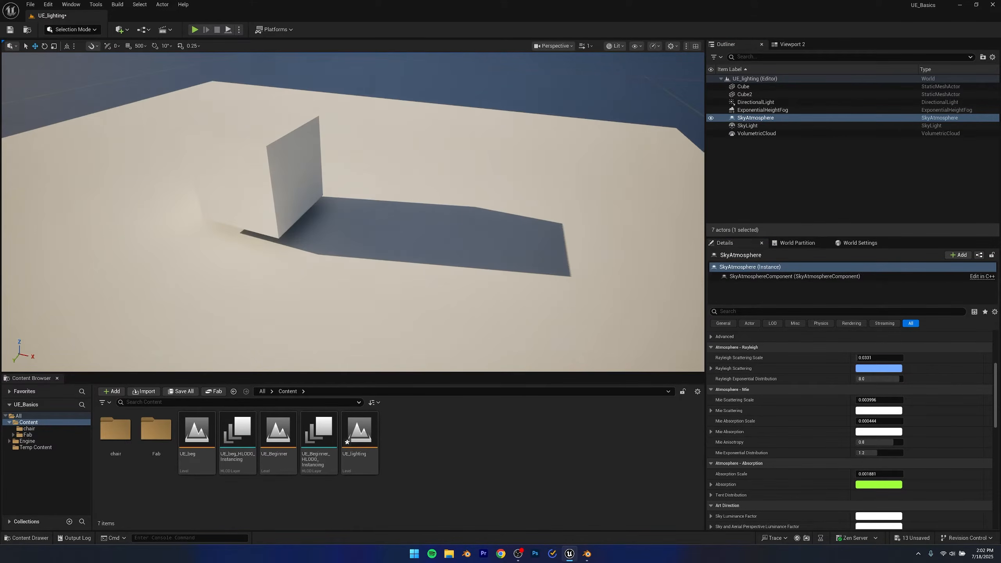
pyautogui.moveTo(868, 400); pyautogui.dragTo(871, 401)
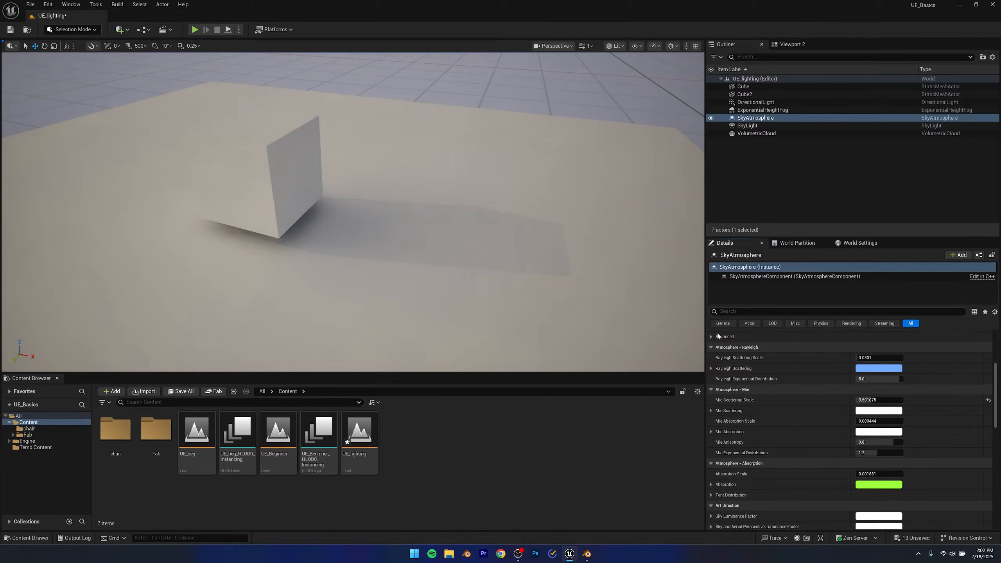
pyautogui.moveTo(353, 213); pyautogui.dragTo(327, 205, button='right')
pyautogui.hotkey('ctrl', 'z')
# Try atmosphere heights of about 120 and 46 on the SkyAtmosphere, and reset the height to its default
pyautogui.scroll(4, 759, 385)
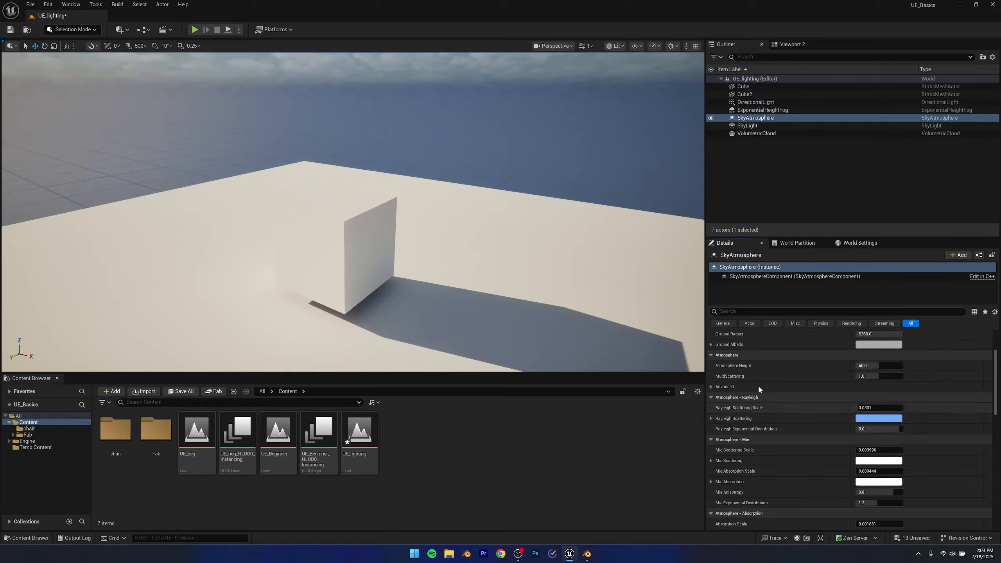
pyautogui.moveTo(868, 391); pyautogui.dragTo(884, 391)
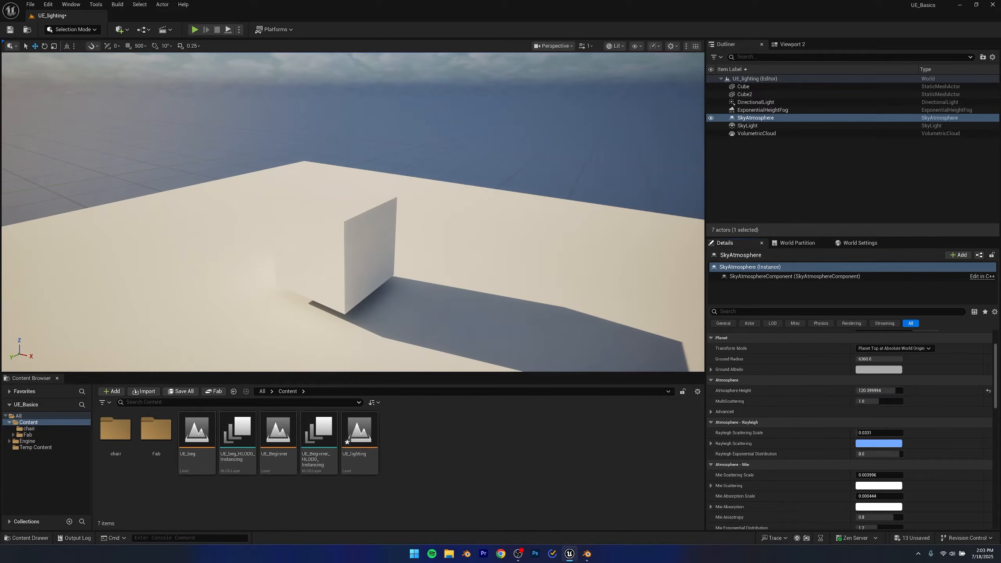
pyautogui.moveTo(493, 228); pyautogui.dragTo(453, 205, button='right')
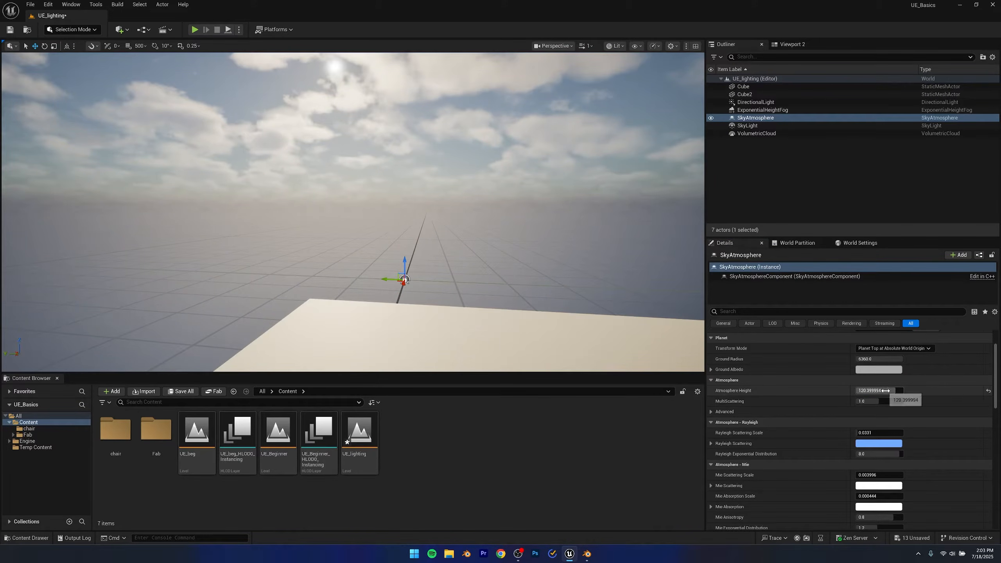
pyautogui.moveTo(886, 391); pyautogui.dragTo(870, 390)
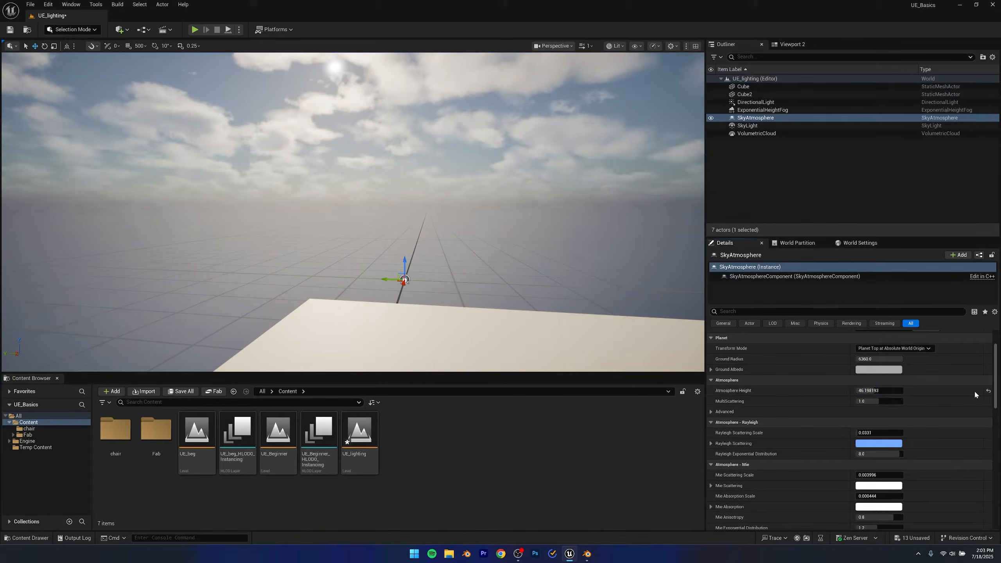
pyautogui.scroll(-3, 828, 409)
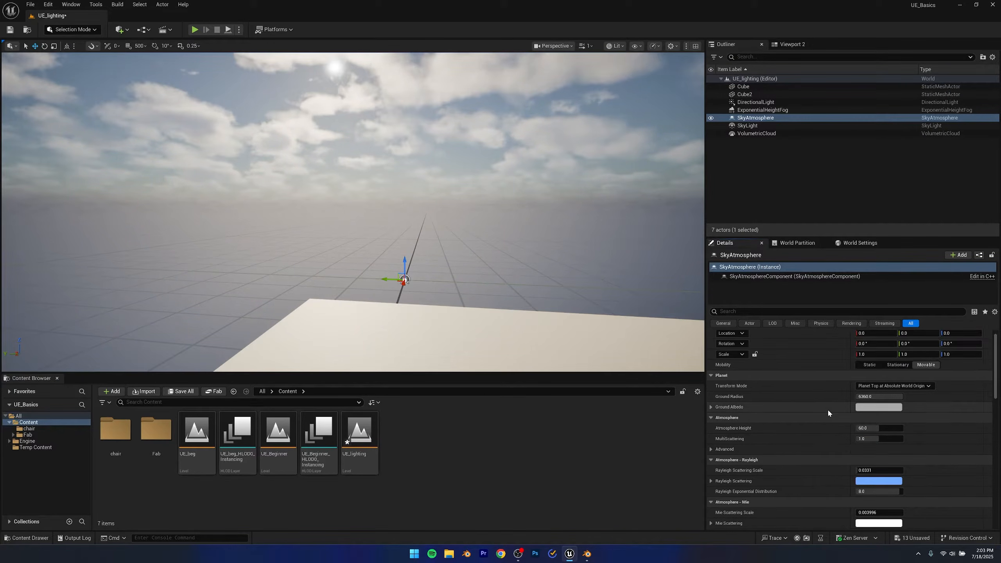
# Review the SkyAtmosphere's remaining Mie, absorption, art direction and rendering settings
pyautogui.moveTo(510, 242); pyautogui.dragTo(570, 276, button='right')
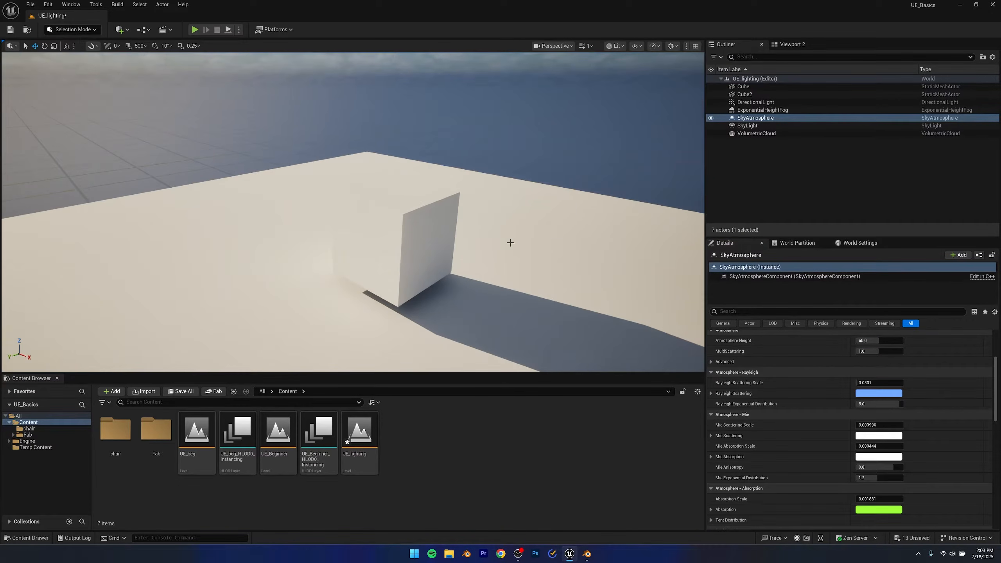
pyautogui.scroll(-1, 841, 457)
pyautogui.scroll(-1, 841, 454)
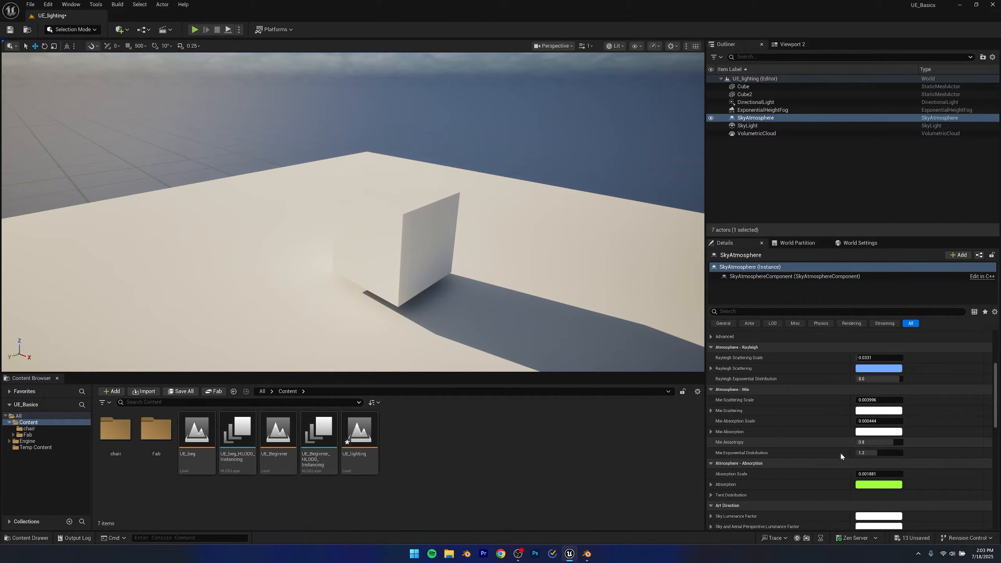
pyautogui.scroll(-1, 840, 453)
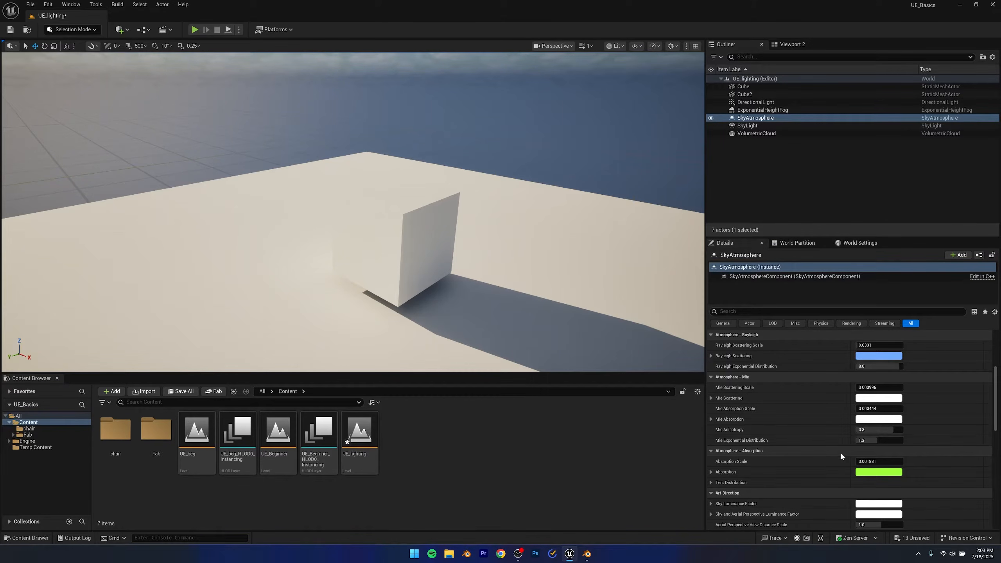
pyautogui.scroll(-10, 840, 453)
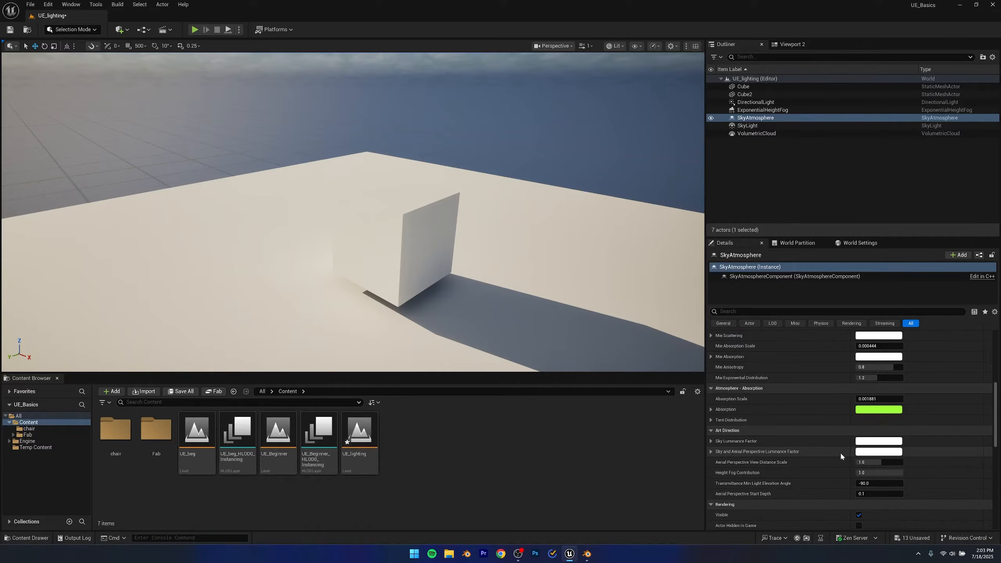
pyautogui.scroll(-6, 765, 438)
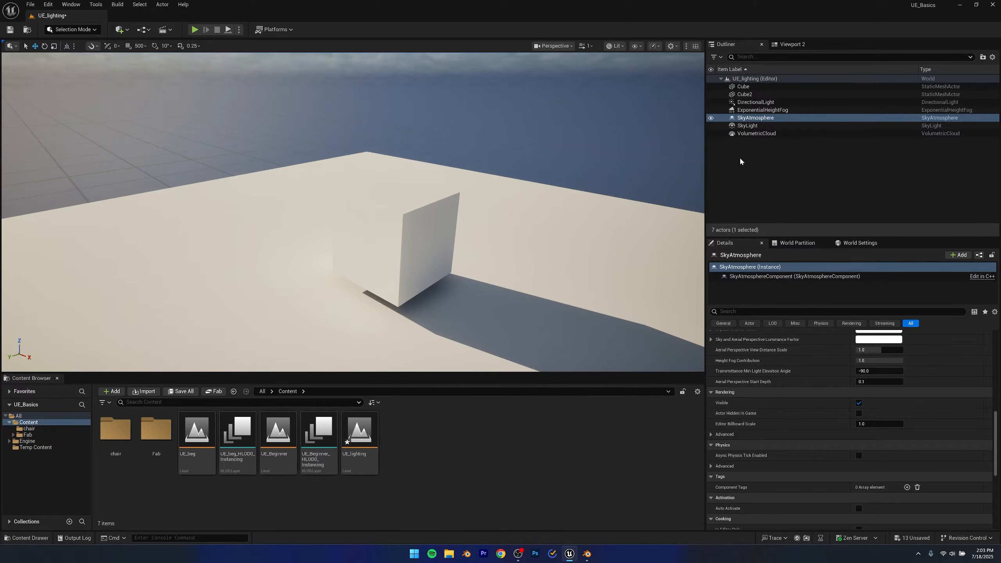
# Hide the SkyLight to compare the cube's shadow without it, and make the SkyLight visible again
pyautogui.click(741, 127)
pyautogui.press('f')
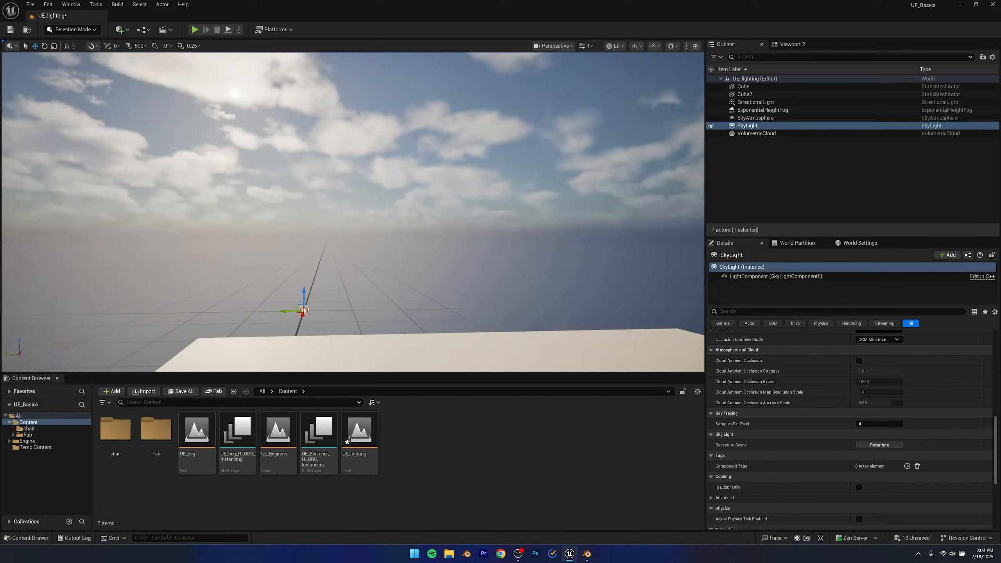
pyautogui.moveTo(327, 189); pyautogui.dragTo(300, 157, button='right')
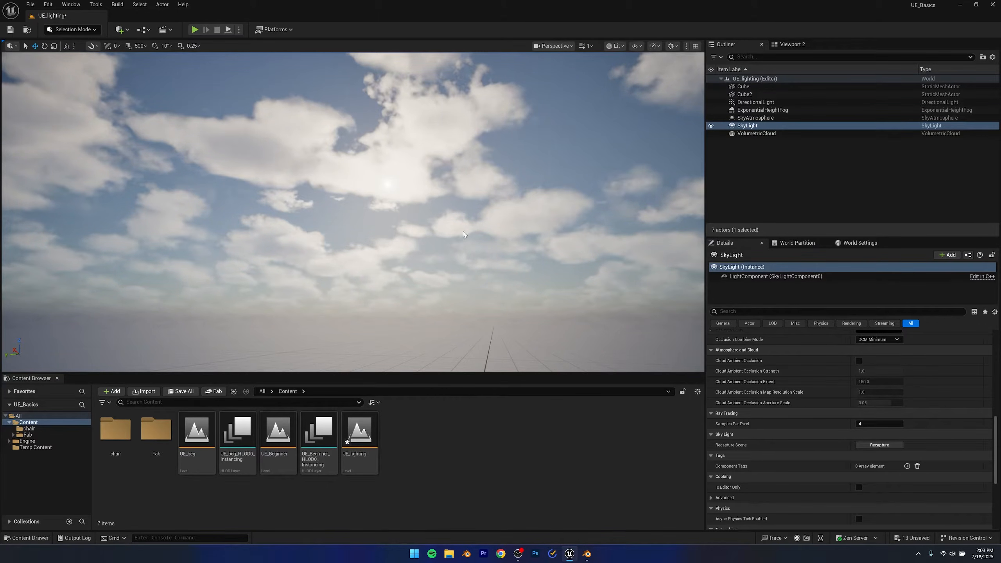
pyautogui.moveTo(464, 235); pyautogui.dragTo(617, 328, button='right')
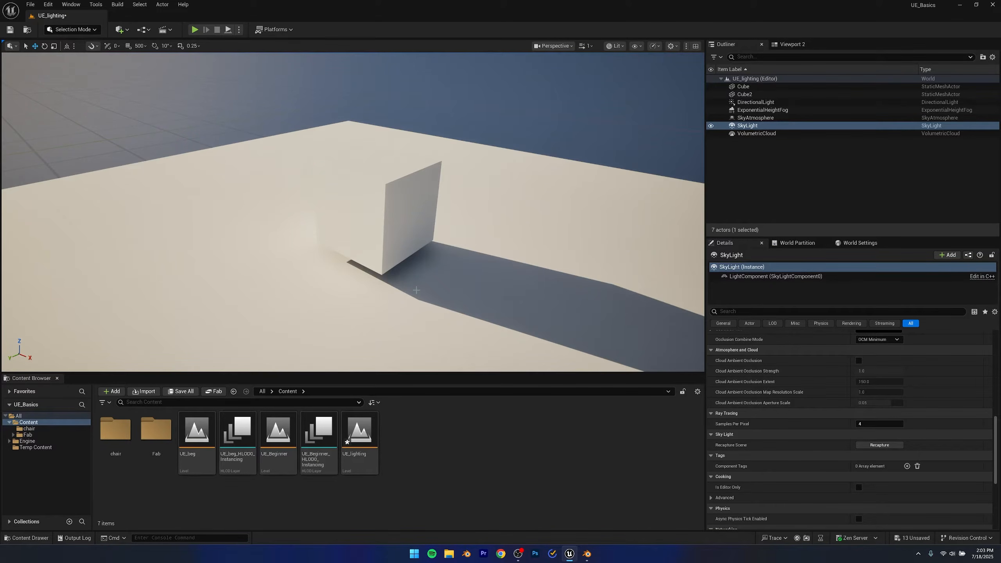
pyautogui.moveTo(486, 280); pyautogui.dragTo(335, 197, button='right')
pyautogui.click(711, 127)
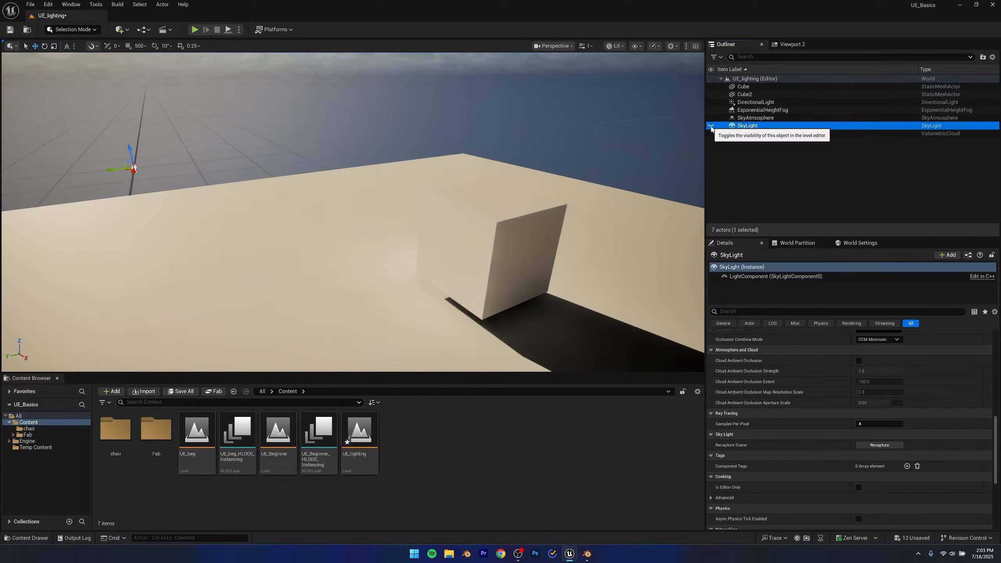
pyautogui.moveTo(473, 237); pyautogui.dragTo(552, 268, button='right')
pyautogui.moveTo(379, 219); pyautogui.dragTo(409, 243, button='right')
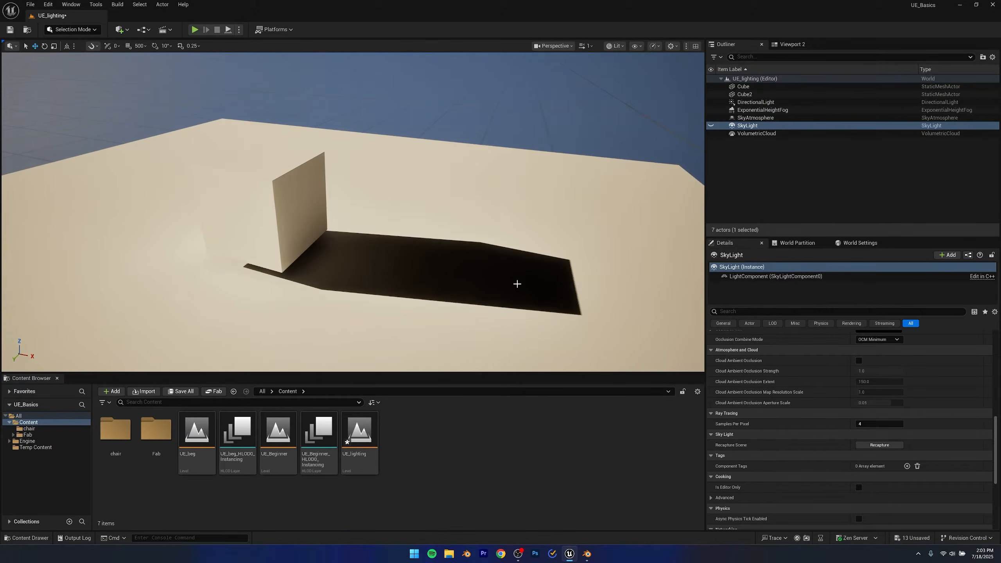
pyautogui.click(710, 126)
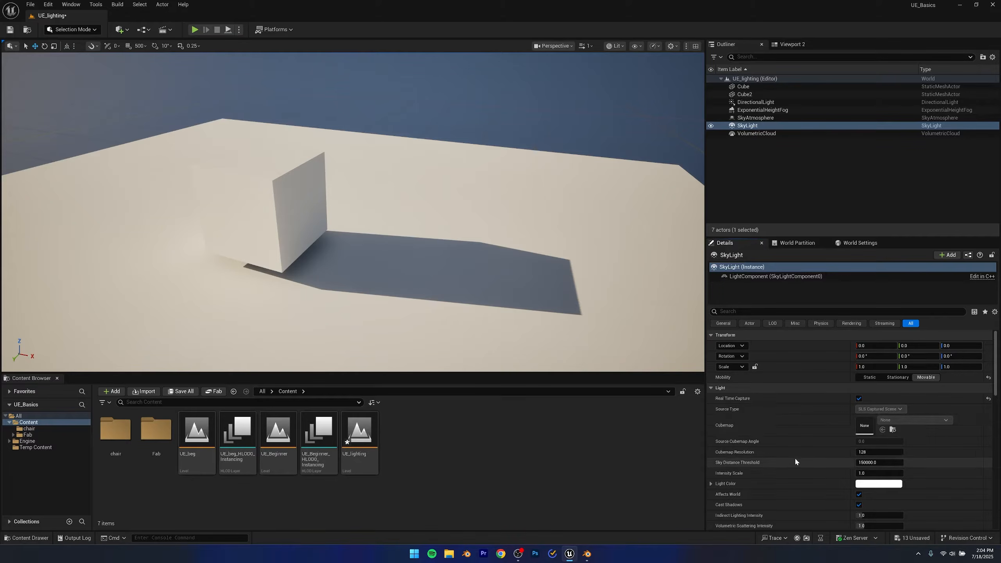
# Set the VolumetricCloud's bottom altitude to about 8.9, layer height to 20, tracing start max distance to 500 and start distance from camera to about 9.6
pyautogui.click(755, 134)
pyautogui.press('f')
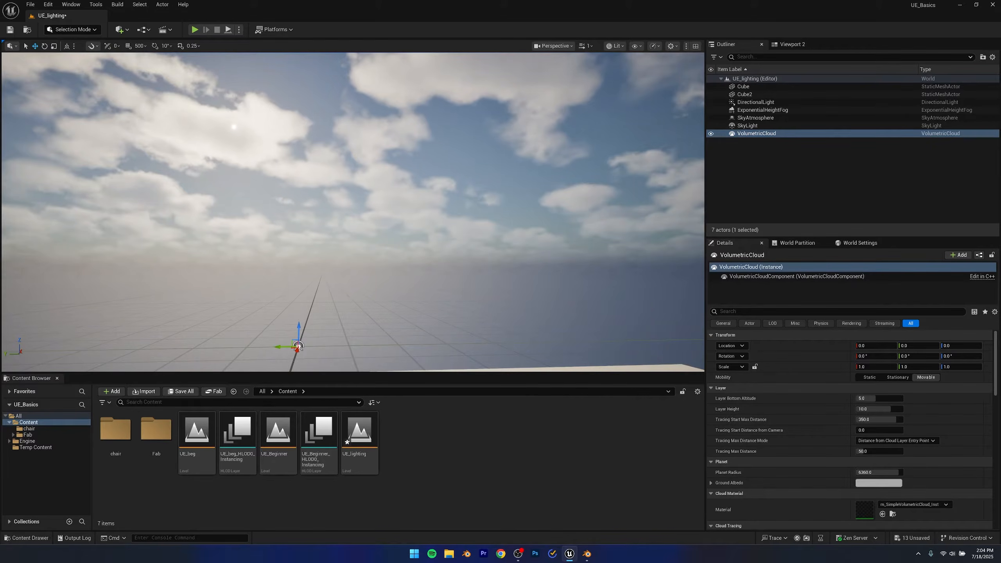
pyautogui.moveTo(615, 241); pyautogui.dragTo(607, 229, button='right')
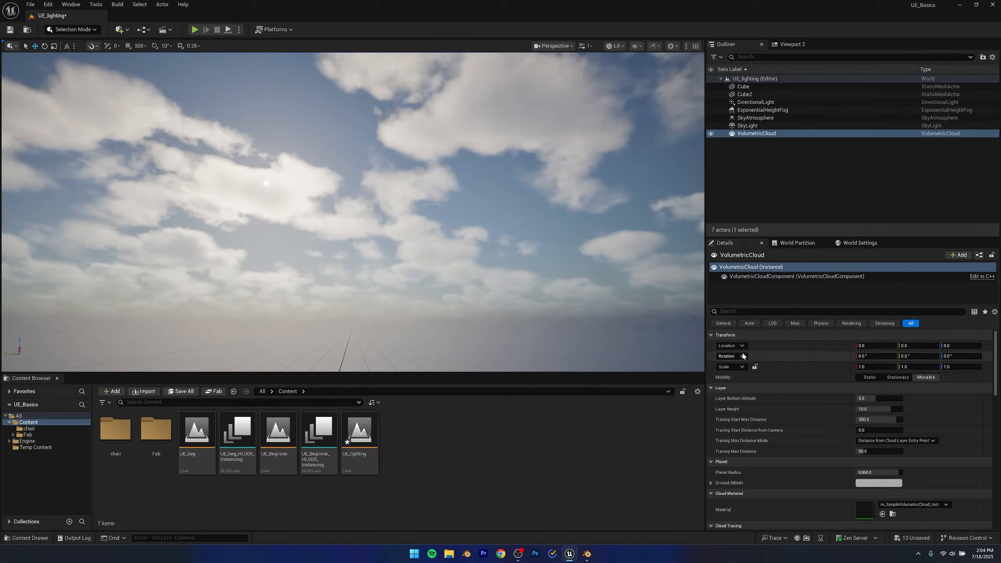
pyautogui.moveTo(869, 399); pyautogui.dragTo(903, 398)
pyautogui.moveTo(513, 296)
pyautogui.mouseDown(button='right')
pyautogui.moveTo(450, 312)
pyautogui.moveTo(501, 292)
pyautogui.mouseUp(button='right')
pyautogui.moveTo(873, 398)
pyautogui.mouseDown()
pyautogui.moveTo(847, 397)
pyautogui.moveTo(899, 410)
pyautogui.moveTo(860, 419)
pyautogui.moveTo(901, 420)
pyautogui.moveTo(870, 430)
pyautogui.moveTo(903, 431)
pyautogui.moveTo(857, 430)
pyautogui.moveTo(891, 431)
pyautogui.mouseUp()
pyautogui.moveTo(586, 333)
pyautogui.mouseDown(button='right')
pyautogui.moveTo(554, 279)
pyautogui.moveTo(546, 306)
pyautogui.moveTo(531, 291)
pyautogui.mouseUp(button='right')
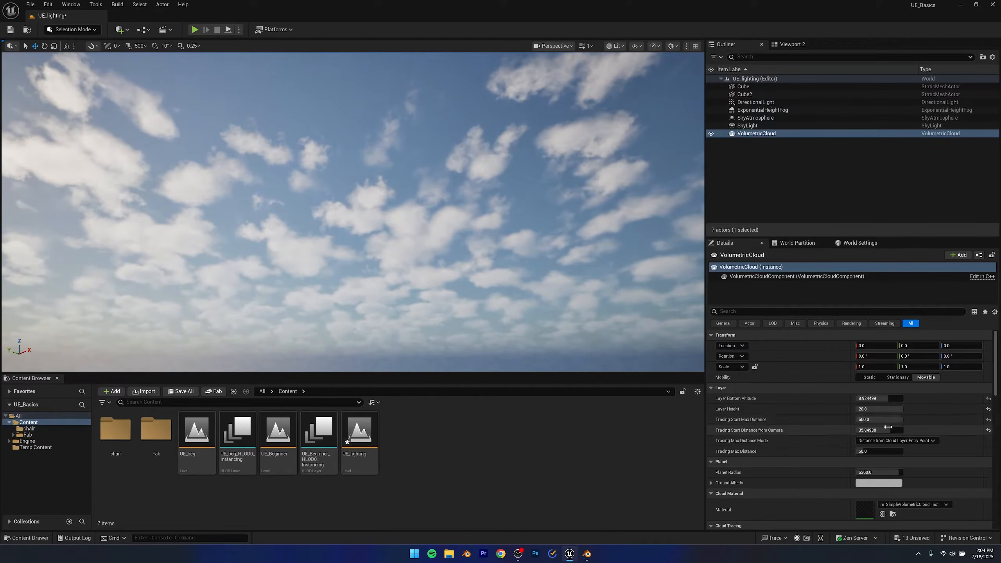
pyautogui.moveTo(883, 430); pyautogui.dragTo(867, 430)
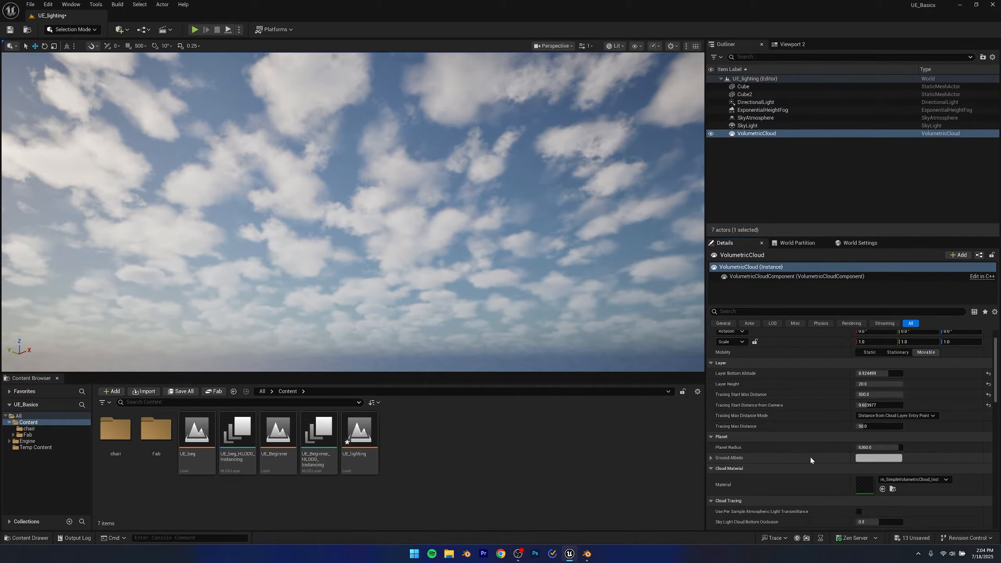
# Review the VolumetricCloud's cloud material, cloud tracing, art direction and rendering settings and look over the clouds
pyautogui.scroll(-3, 810, 456)
pyautogui.scroll(-5, 811, 456)
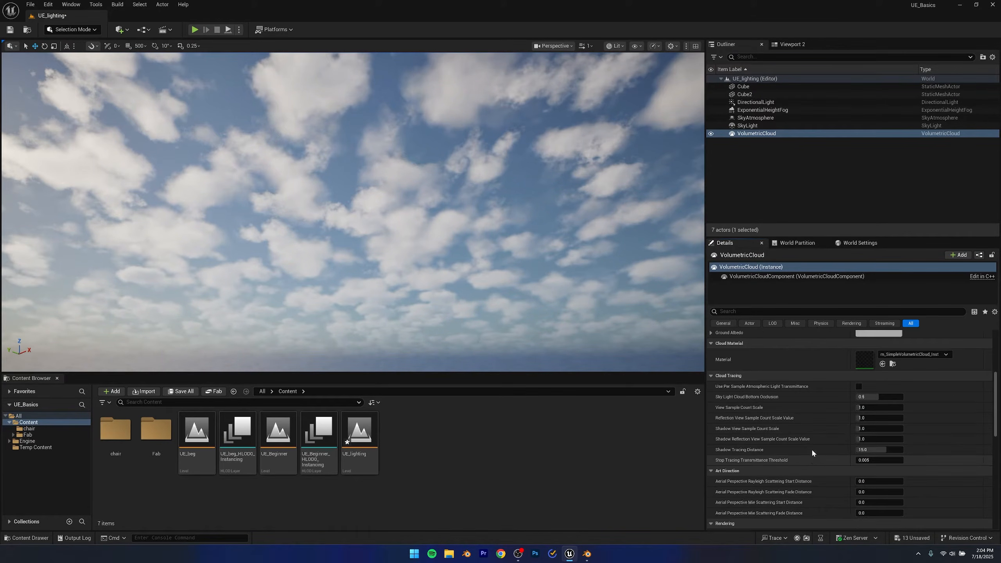
pyautogui.scroll(-4, 855, 442)
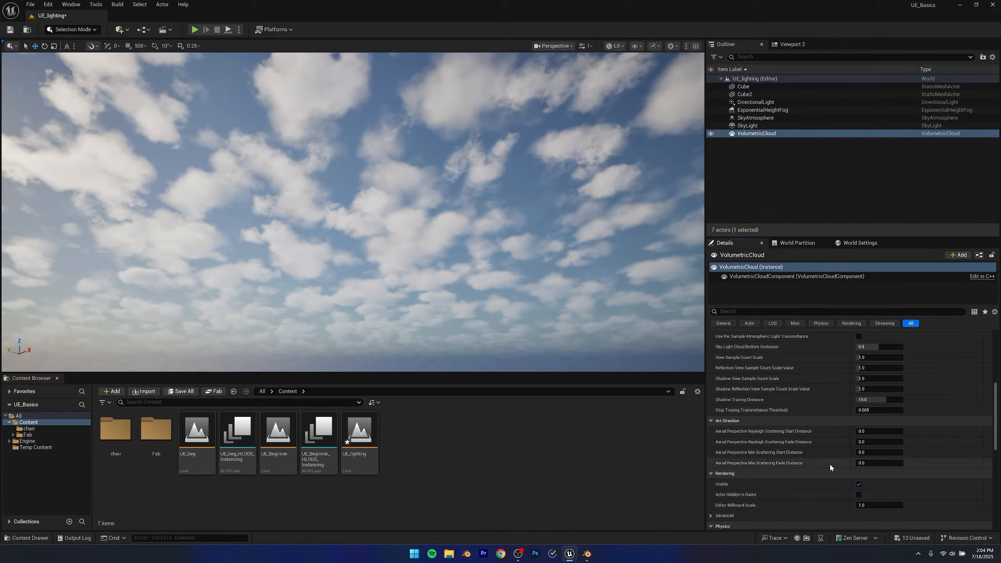
pyautogui.scroll(5, 829, 464)
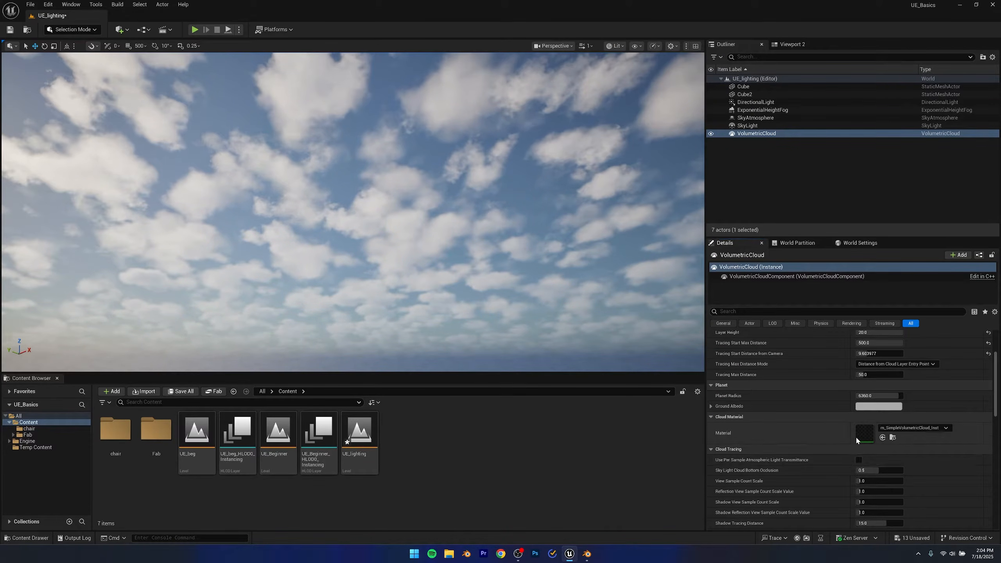
pyautogui.moveTo(243, 184); pyautogui.dragTo(209, 199, button='right')
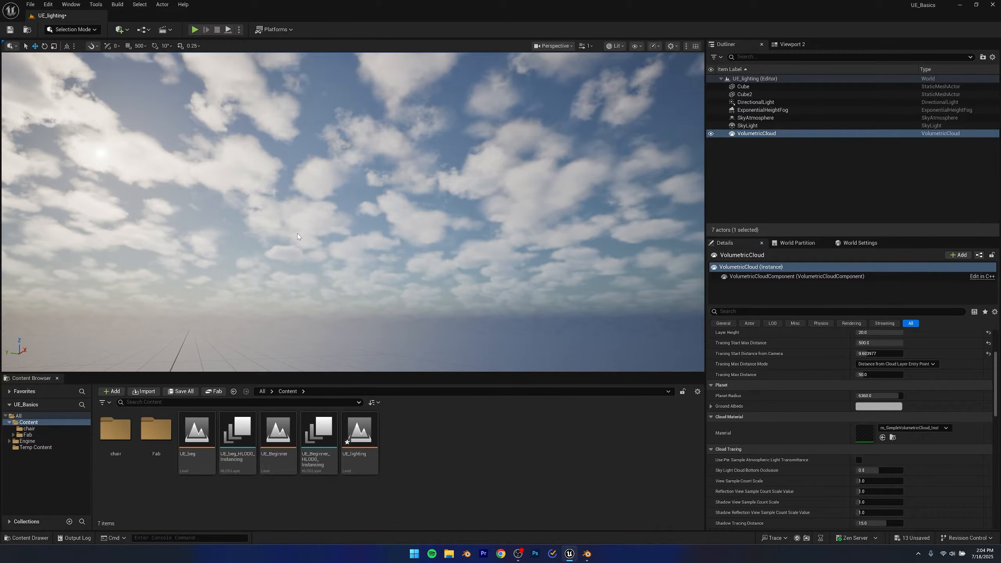
pyautogui.scroll(4, 800, 462)
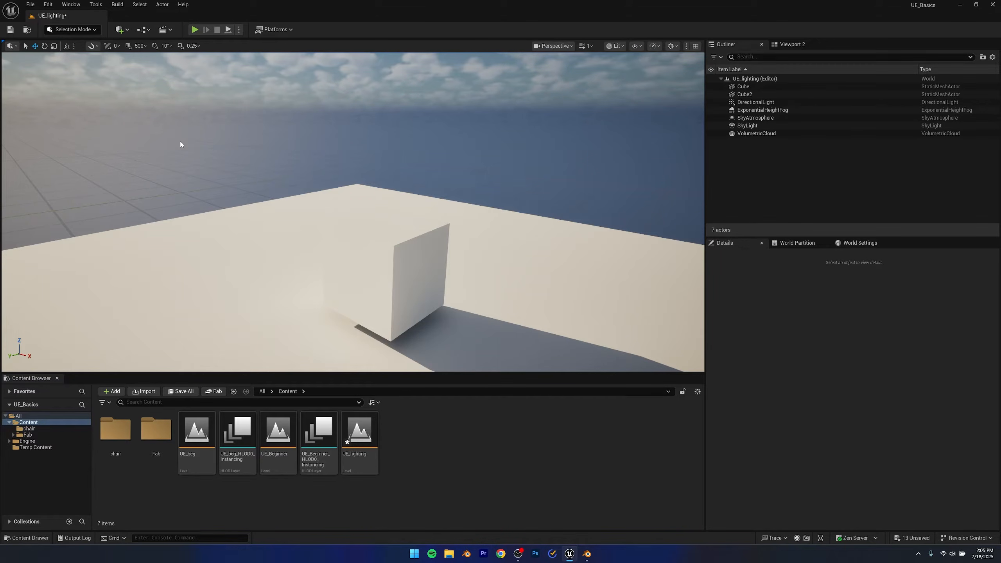
# Delete the DirectionalLight, ExponentialHeightFog, SkyAtmosphere, SkyLight and VolumetricCloud from the level and save it
pyautogui.moveTo(181, 144)
pyautogui.mouseDown(button='right')
pyautogui.moveTo(102, 116)
pyautogui.moveTo(194, 159)
pyautogui.mouseUp(button='right')
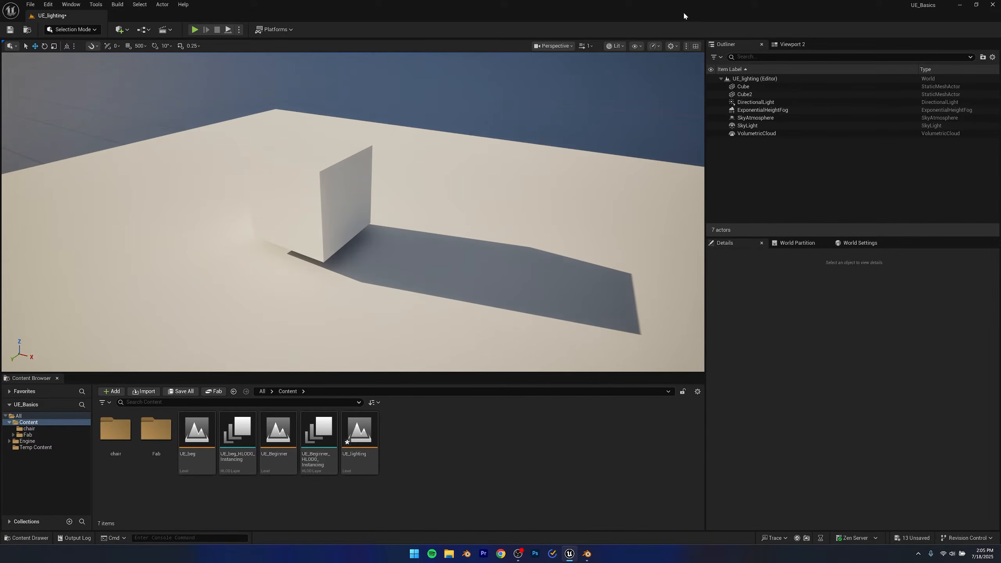
pyautogui.click(755, 103)
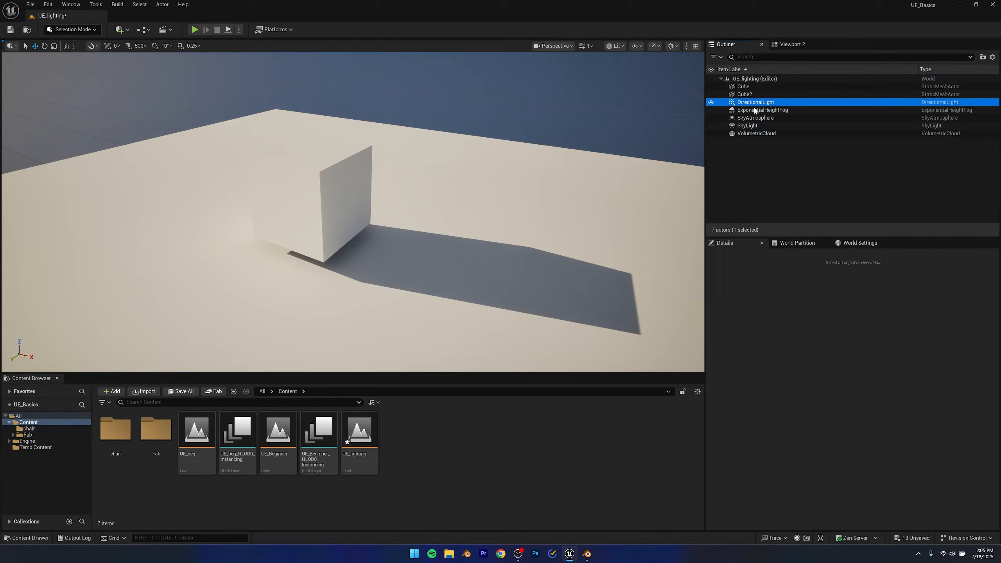
pyautogui.keyDown('shift'); pyautogui.click(751, 135); pyautogui.keyUp('shift')
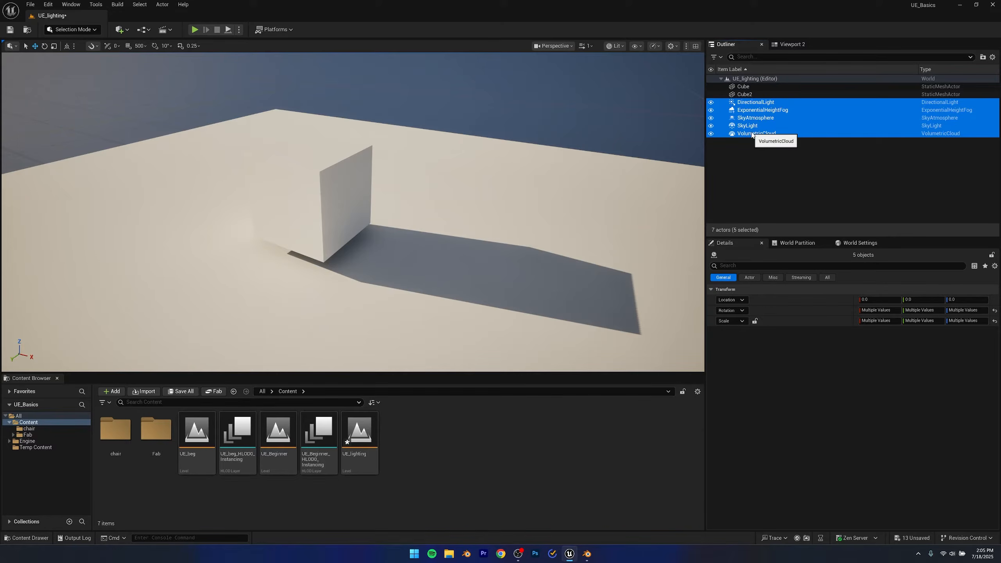
pyautogui.press('Delete')
pyautogui.hotkey('ctrl', 's')
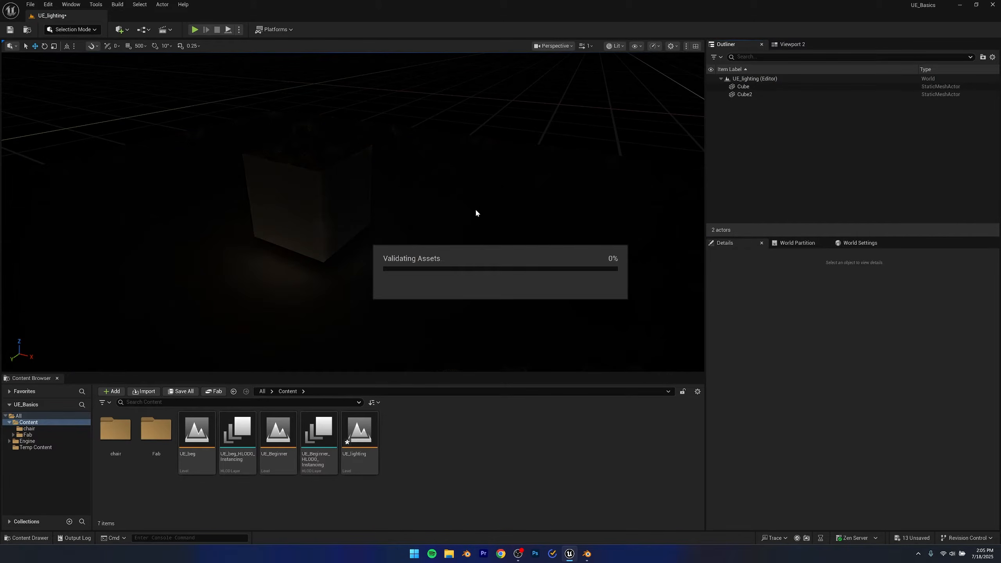
# Add a point light to the dark level and raise it above the cube to a height of about 715
pyautogui.moveTo(544, 231); pyautogui.dragTo(509, 213, button='right')
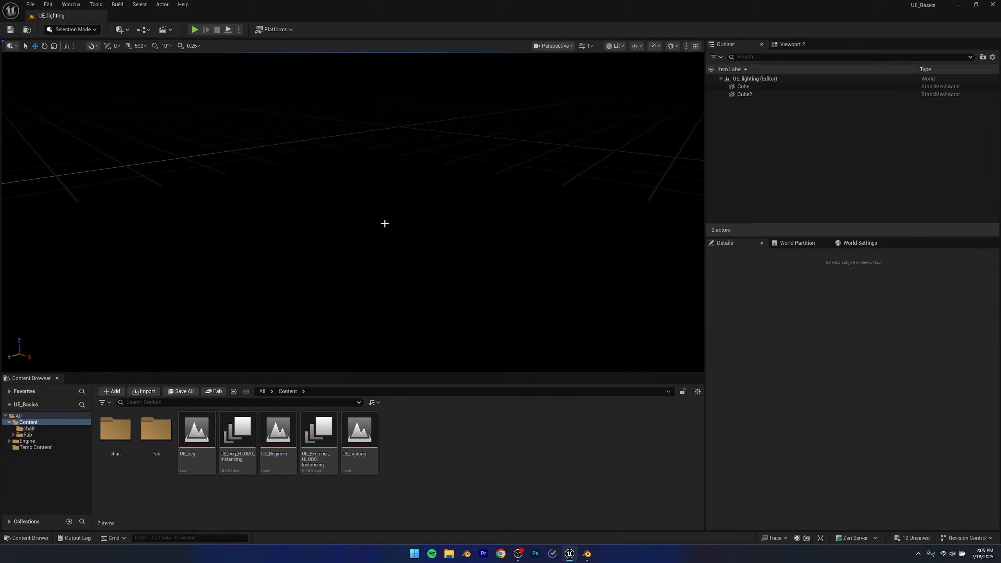
pyautogui.click(129, 30)
pyautogui.moveTo(127, 115)
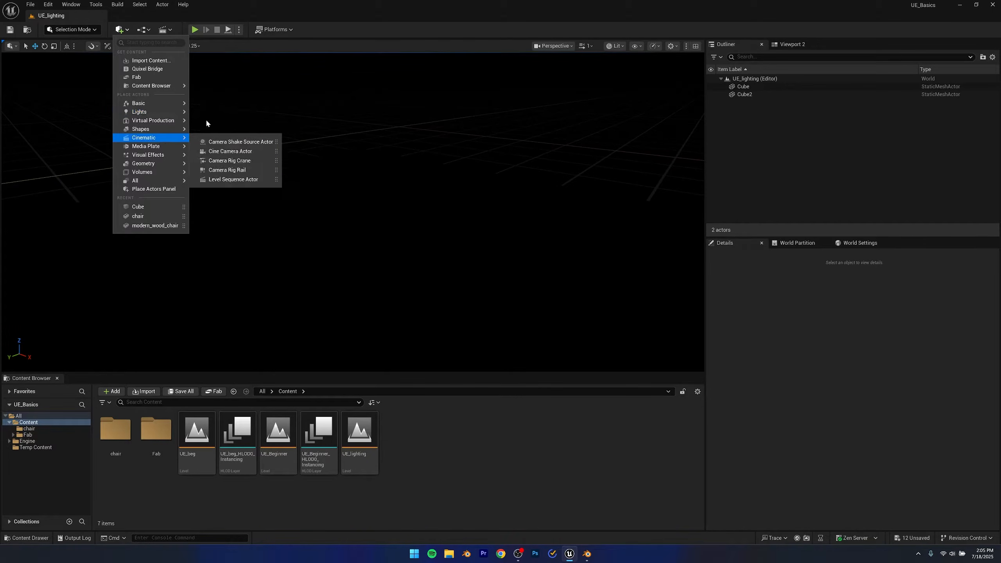
pyautogui.click(230, 125)
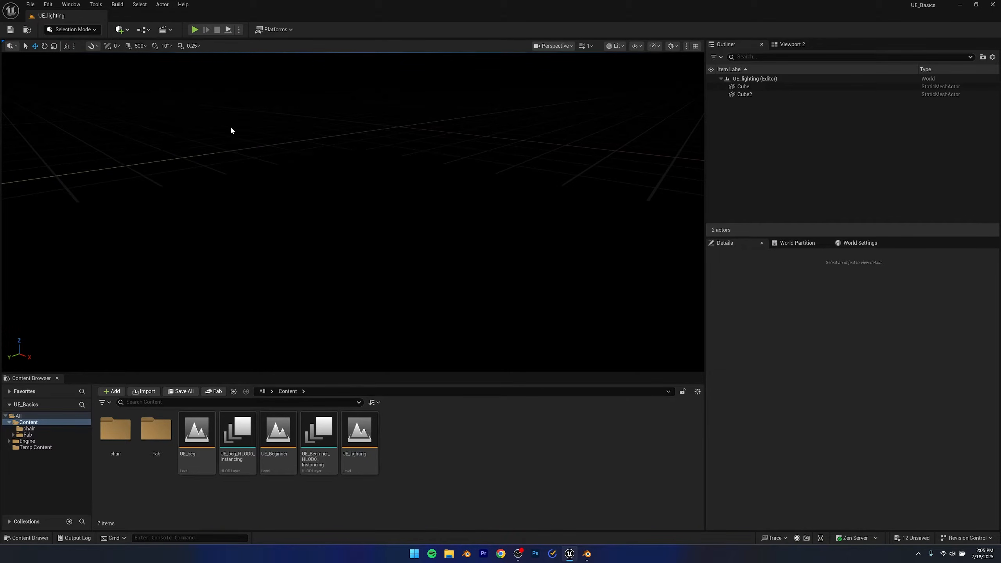
pyautogui.moveTo(353, 196); pyautogui.dragTo(347, 79)
pyautogui.moveTo(314, 135); pyautogui.dragTo(329, 114, button='right')
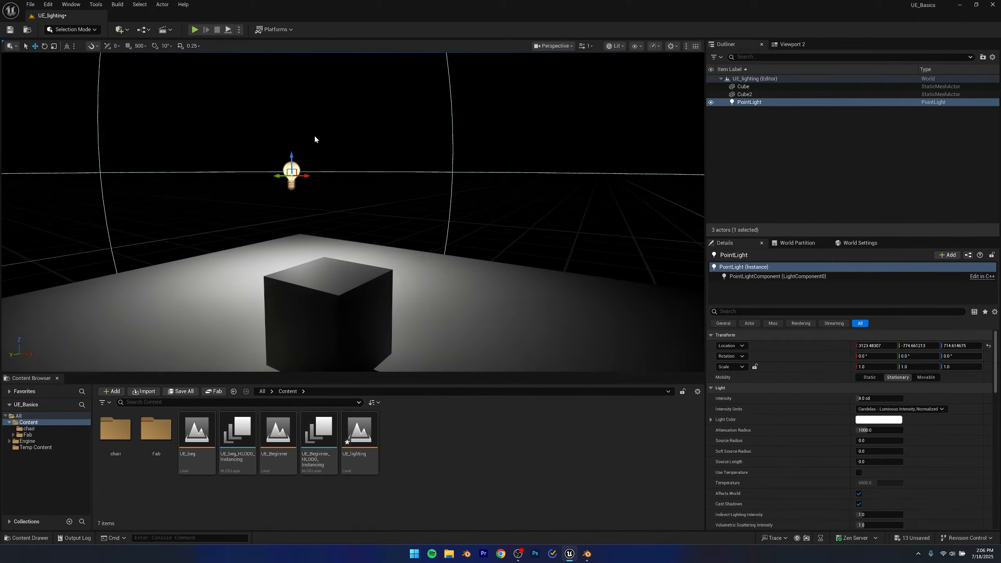
# Raise the point light further to a height of about 786 and check the cube's shadow
pyautogui.moveTo(291, 154); pyautogui.dragTo(291, 122)
pyautogui.moveTo(291, 122); pyautogui.dragTo(426, 126, button='right')
pyautogui.moveTo(147, 199); pyautogui.dragTo(147, 200, button='right')
pyautogui.scroll(-4, 266, 194)
pyautogui.scroll(-3, 282, 203)
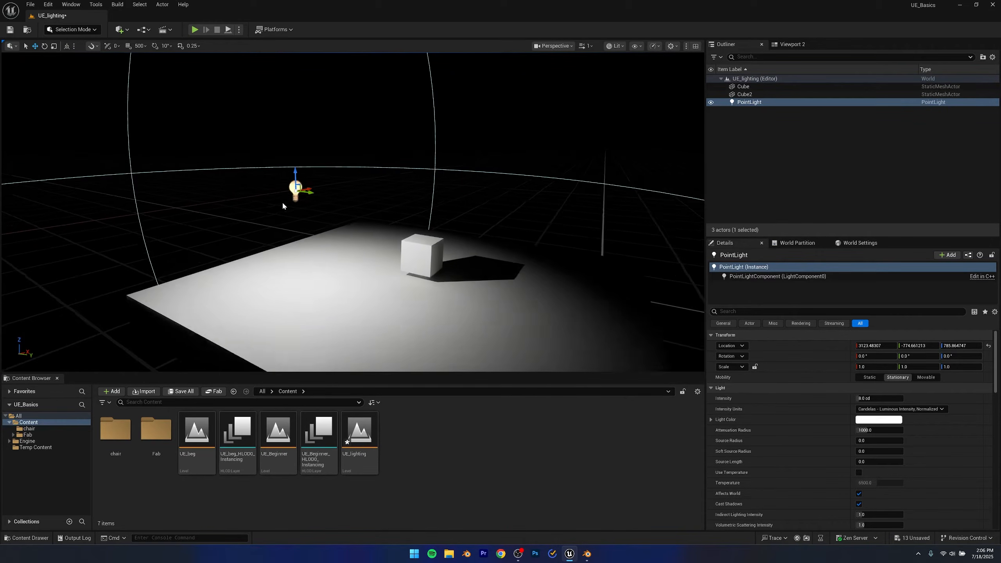
# Try a higher intensity on the point light, and reset the intensity to its default
pyautogui.scroll(3, 282, 202)
pyautogui.moveTo(872, 396)
pyautogui.mouseDown()
pyautogui.moveTo(892, 397)
pyautogui.moveTo(865, 397)
pyautogui.moveTo(891, 396)
pyautogui.moveTo(883, 396)
pyautogui.mouseUp()
pyautogui.click(989, 399)
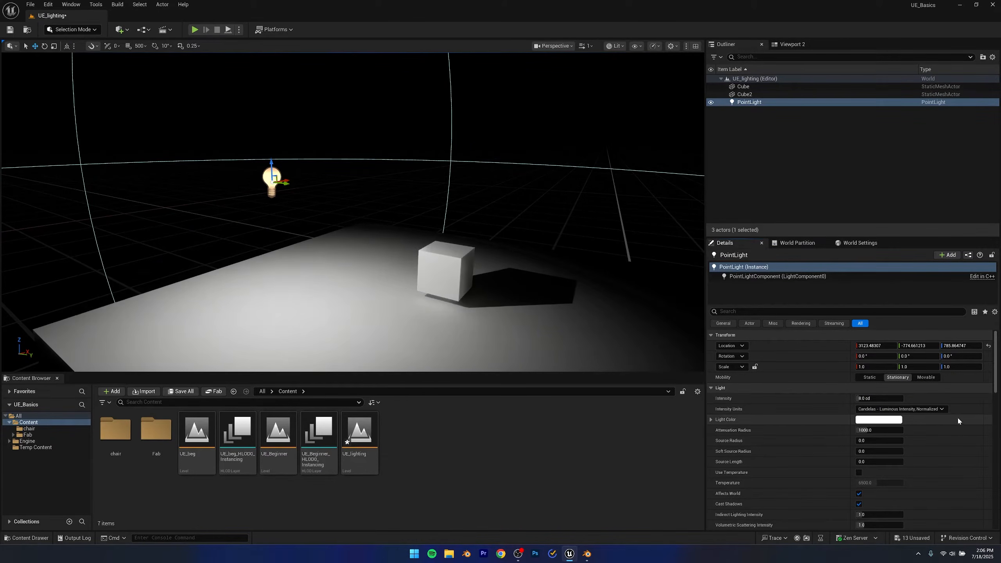
# Try attenuation radii of about 2976 and 569 on the point light, and reset the radius to its default
pyautogui.moveTo(870, 431); pyautogui.dragTo(911, 431)
pyautogui.scroll(-10, 403, 210)
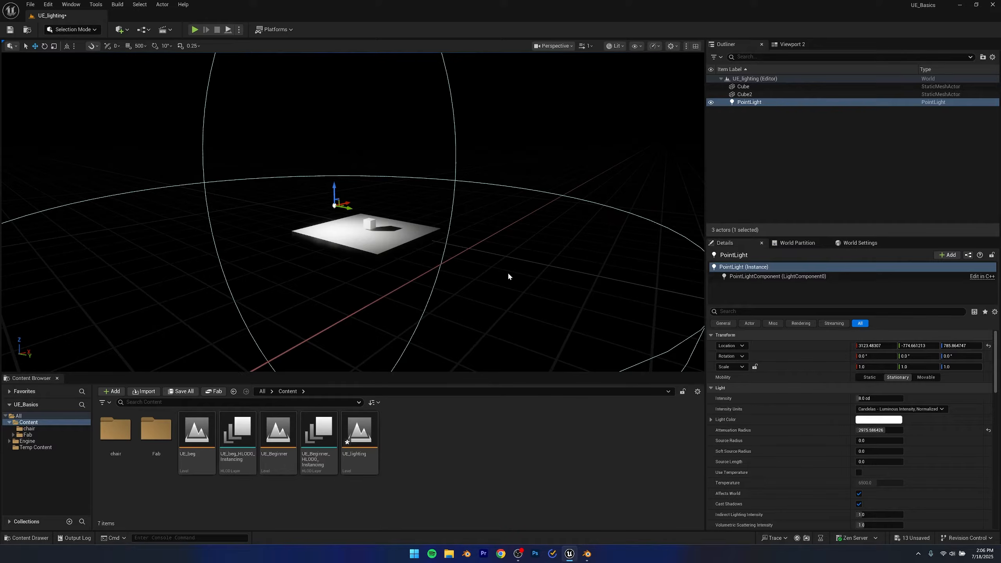
pyautogui.moveTo(886, 430); pyautogui.dragTo(864, 430)
pyautogui.press('w')
pyautogui.moveTo(512, 276); pyautogui.dragTo(474, 311, button='right')
pyautogui.press('s')
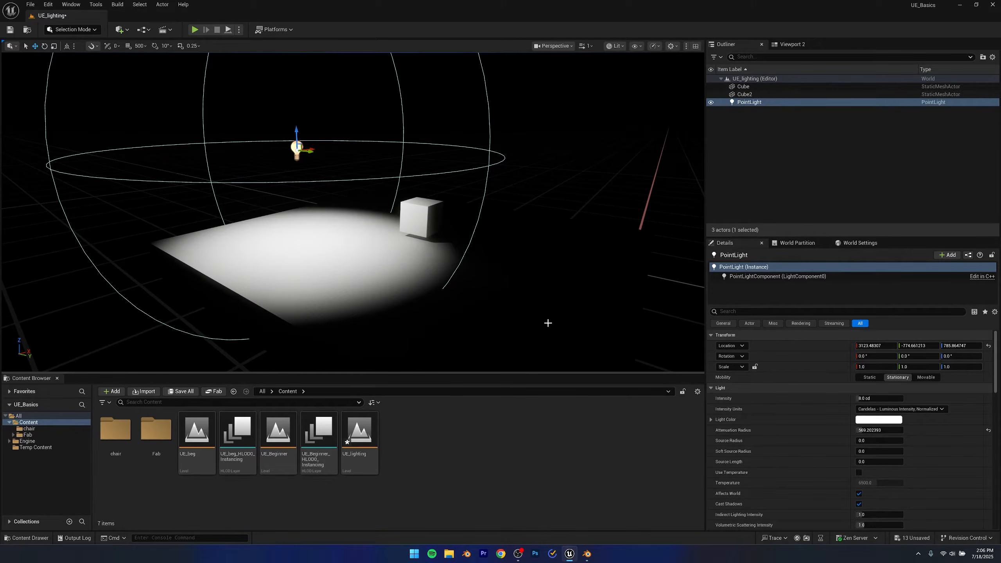
pyautogui.click(987, 430)
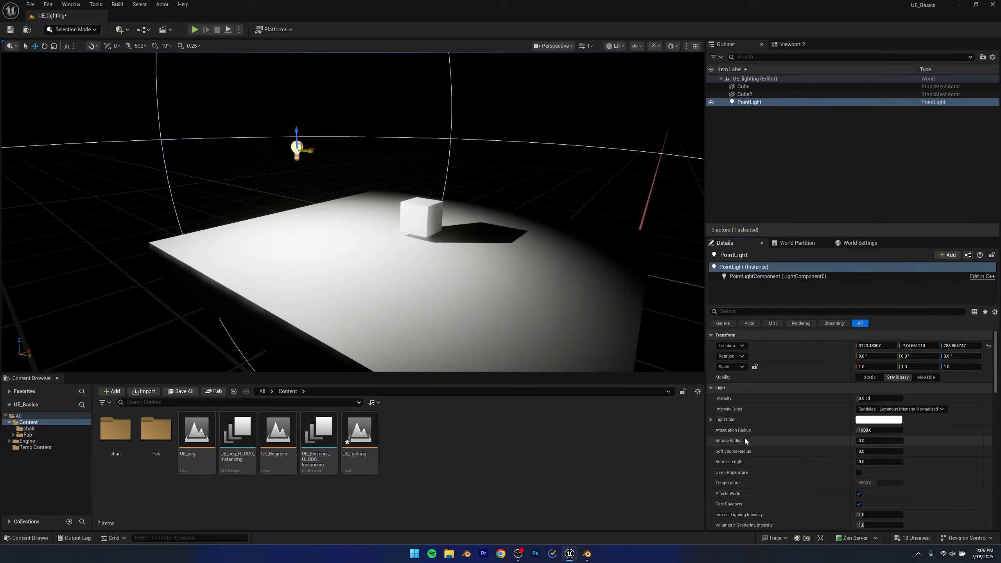
# Switch to Chrome and search Google Images for "light source size vs shadows"
pyautogui.moveTo(302, 208); pyautogui.dragTo(209, 121, button='right')
pyautogui.press('w')
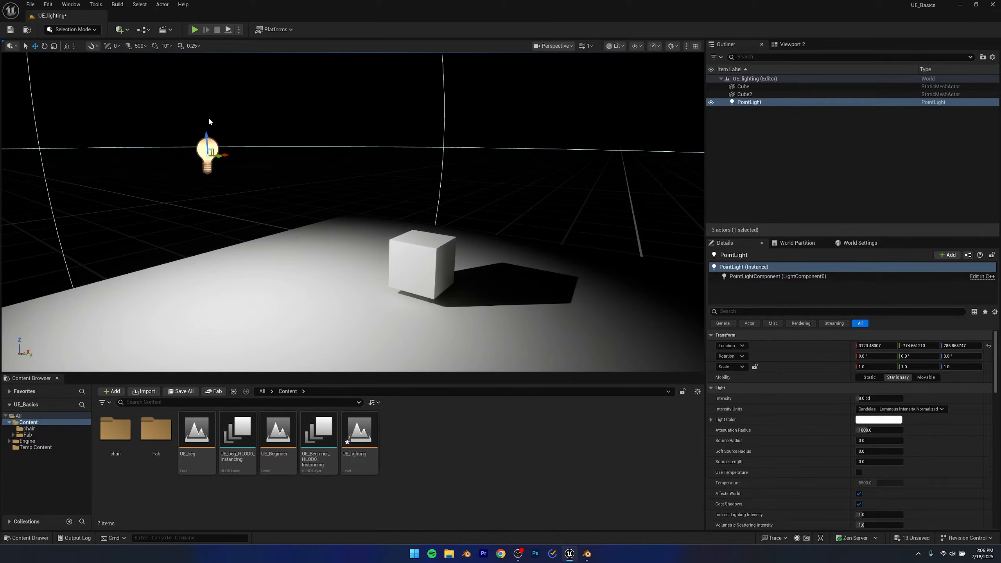
pyautogui.click(501, 554)
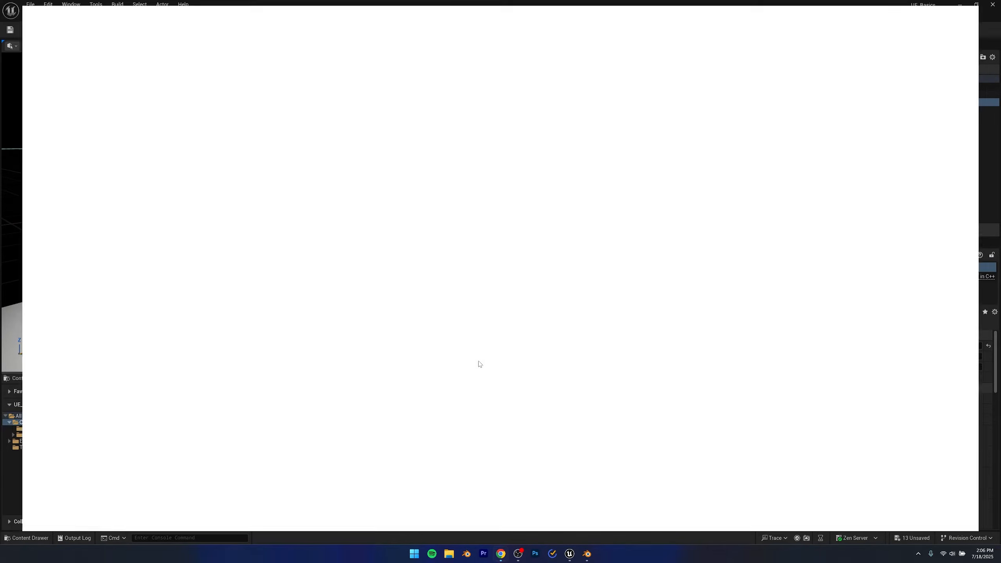
pyautogui.write('ligth source size')
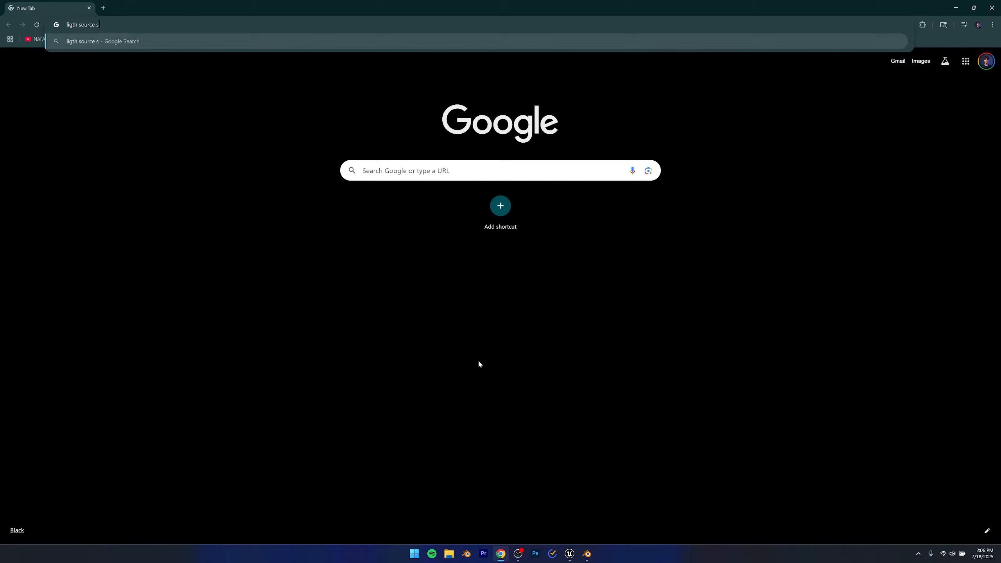
pyautogui.write(' vs shadows')
pyautogui.press('Return')
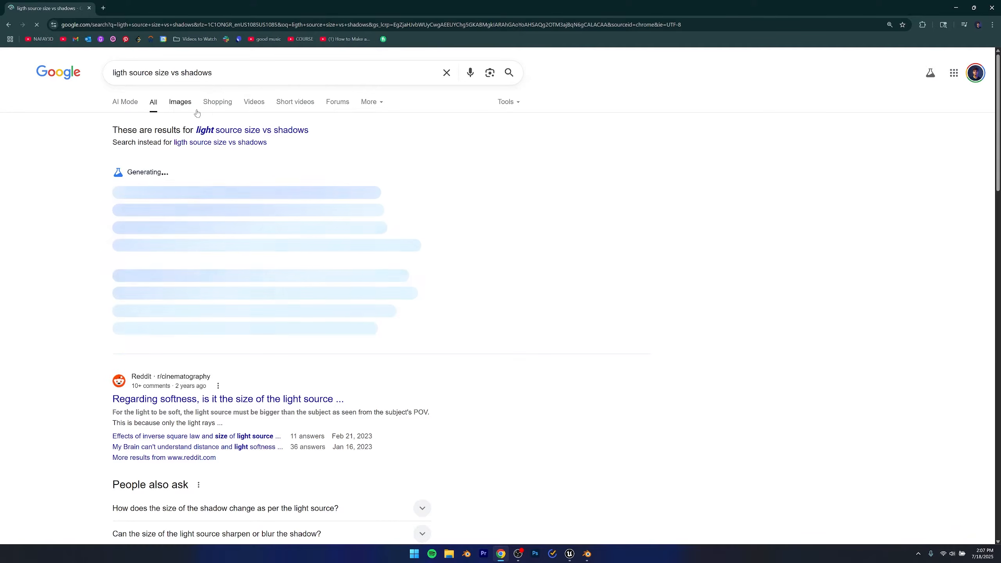
pyautogui.click(180, 102)
# Examine the ResearchGate and Britannica Kids images comparing shadows from small and large light sources, and close the browser
pyautogui.click(524, 201)
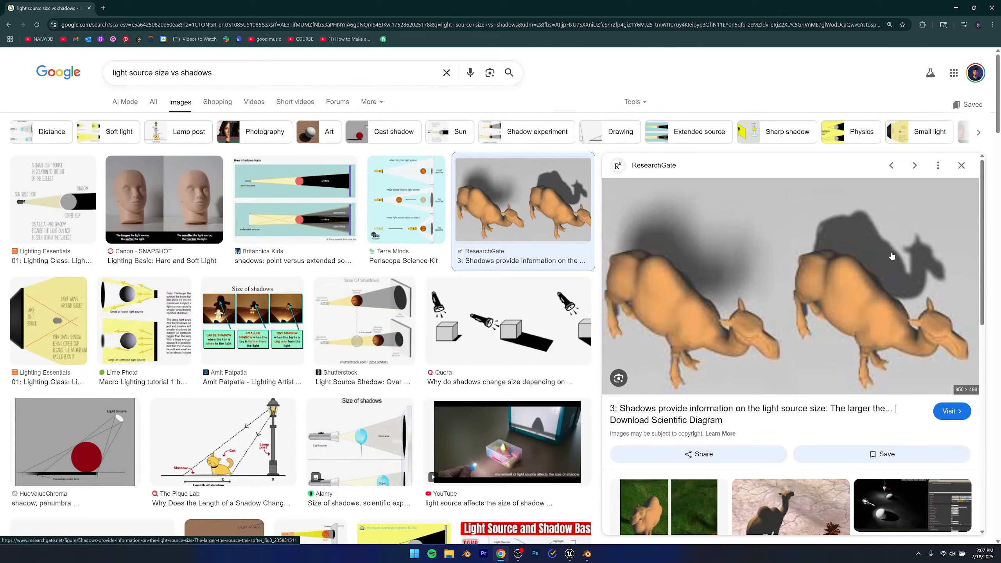
pyautogui.click(267, 212)
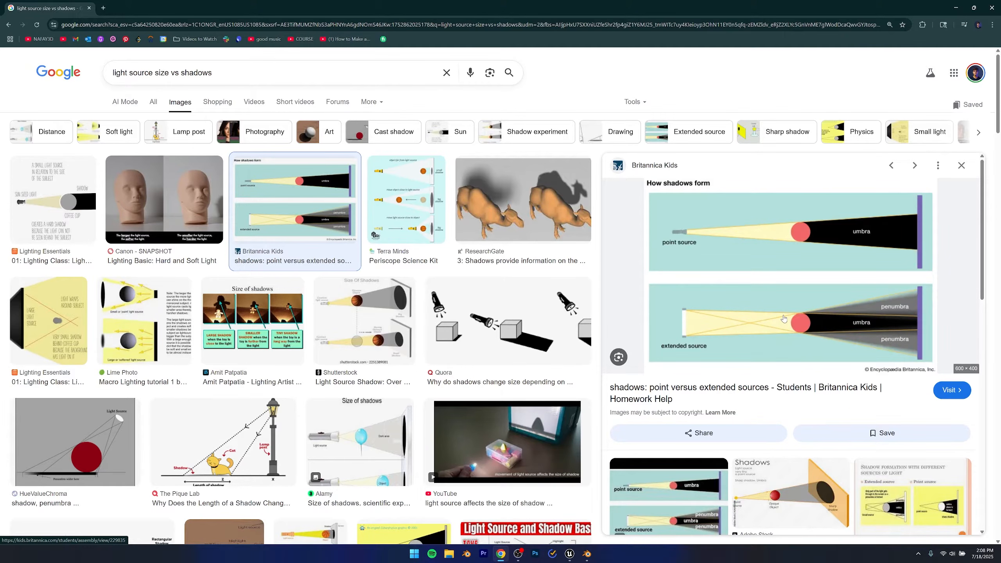
pyautogui.click(997, 3)
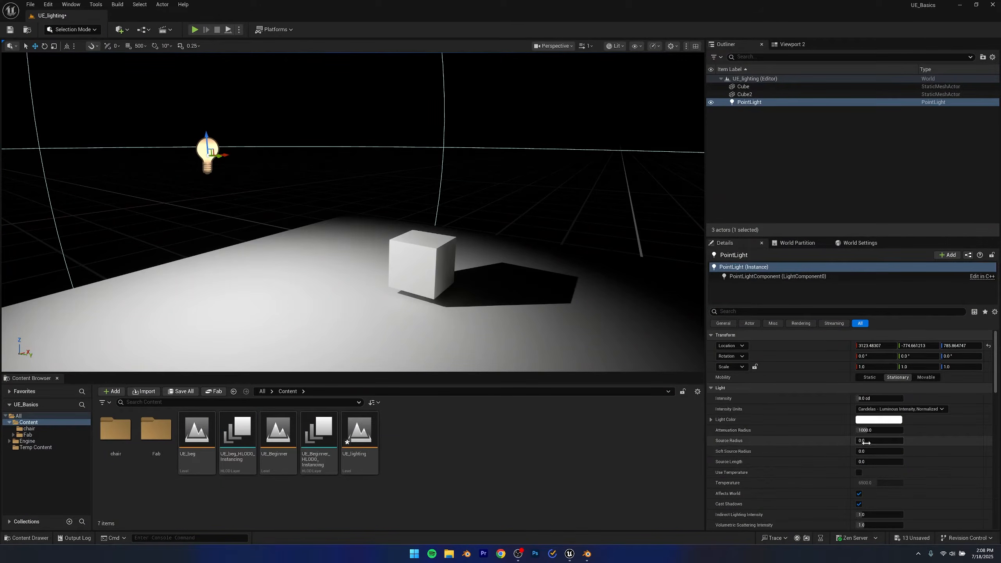
# Try source radii of 432 and 0 on the point light, and set the source radius to about 240
pyautogui.moveTo(866, 442); pyautogui.dragTo(913, 442)
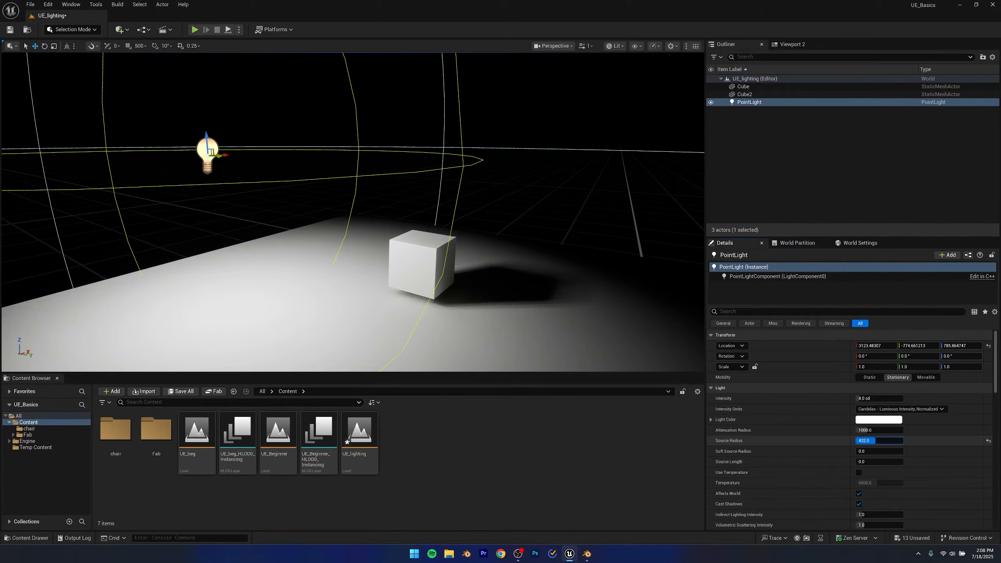
pyautogui.moveTo(520, 299); pyautogui.dragTo(534, 323, button='right')
pyautogui.press('w')
pyautogui.press('s')
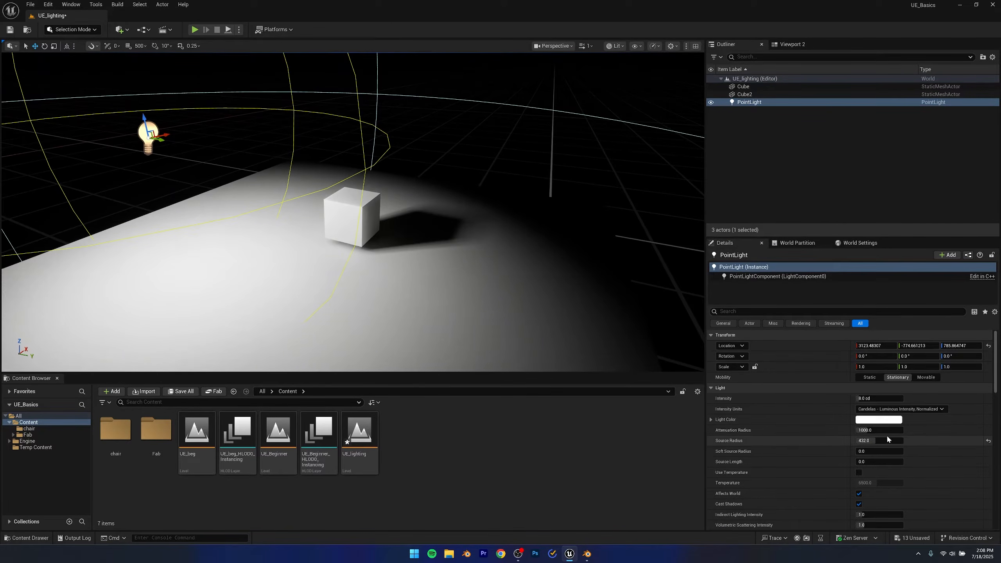
pyautogui.moveTo(873, 439); pyautogui.dragTo(854, 440)
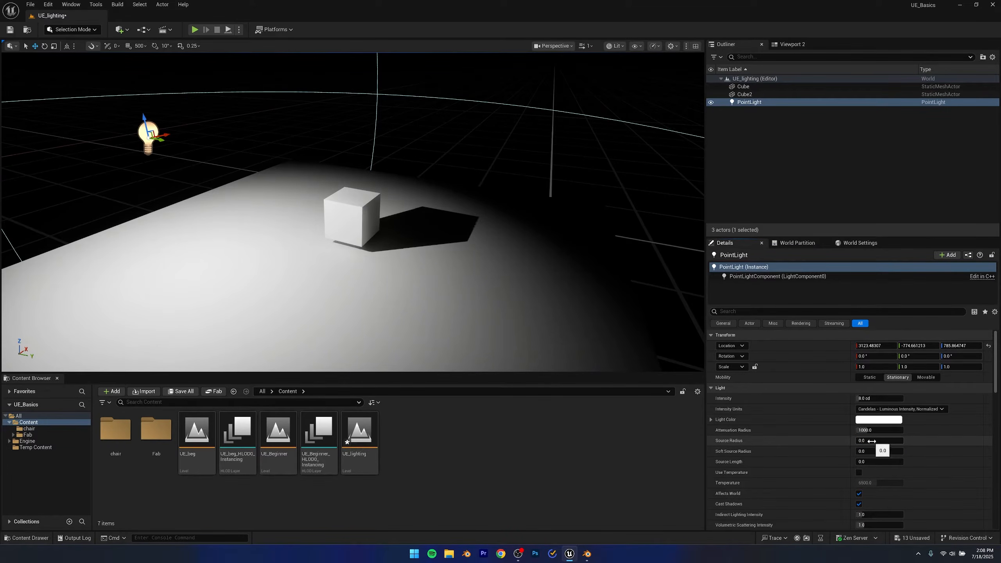
pyautogui.moveTo(872, 441); pyautogui.dragTo(892, 441)
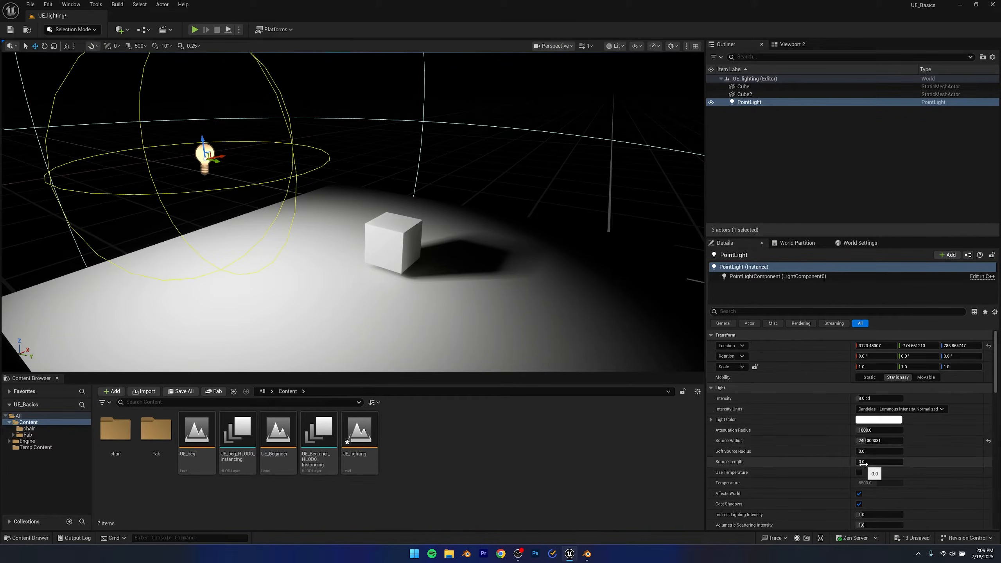
# Try a source length of about 523 on the point light, and return it to 0
pyautogui.moveTo(863, 462); pyautogui.dragTo(861, 462)
pyautogui.moveTo(539, 349); pyautogui.dragTo(485, 319, button='right')
pyautogui.moveTo(873, 462)
pyautogui.mouseDown()
pyautogui.moveTo(902, 462)
pyautogui.moveTo(858, 462)
pyautogui.moveTo(882, 462)
pyautogui.mouseUp()
pyautogui.write('0')
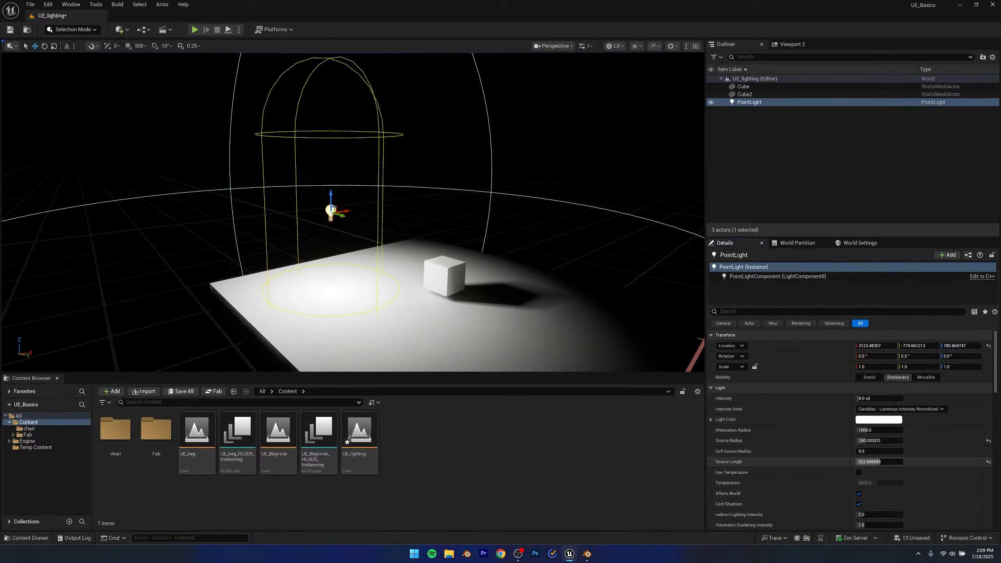
pyautogui.press('Return')
# Enable Use Temperature on the point light and set the temperature to about 3430
pyautogui.scroll(-2, 863, 451)
pyautogui.click(859, 448)
pyautogui.moveTo(869, 458)
pyautogui.mouseDown()
pyautogui.moveTo(903, 458)
pyautogui.moveTo(861, 458)
pyautogui.moveTo(876, 459)
pyautogui.mouseUp()
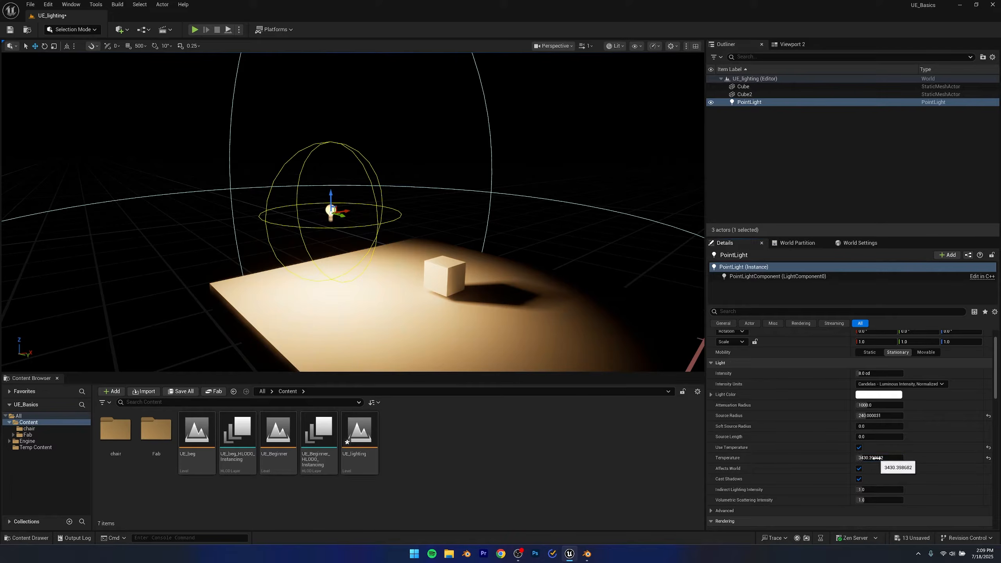
# Turn Affects World and Cast Shadows off and back on for the point light, one after the other
pyautogui.scroll(-1, 790, 457)
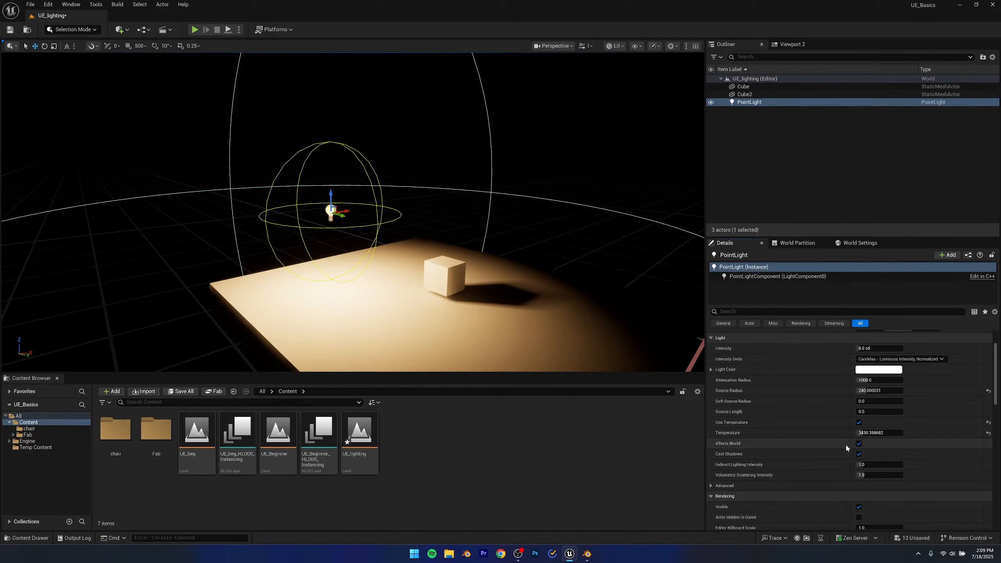
pyautogui.click(860, 444)
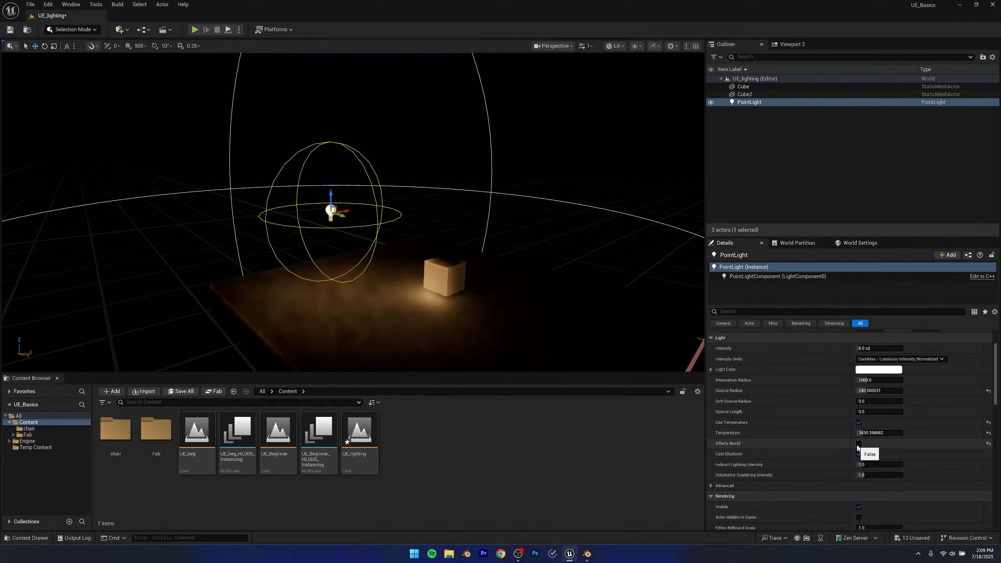
pyautogui.click(860, 443)
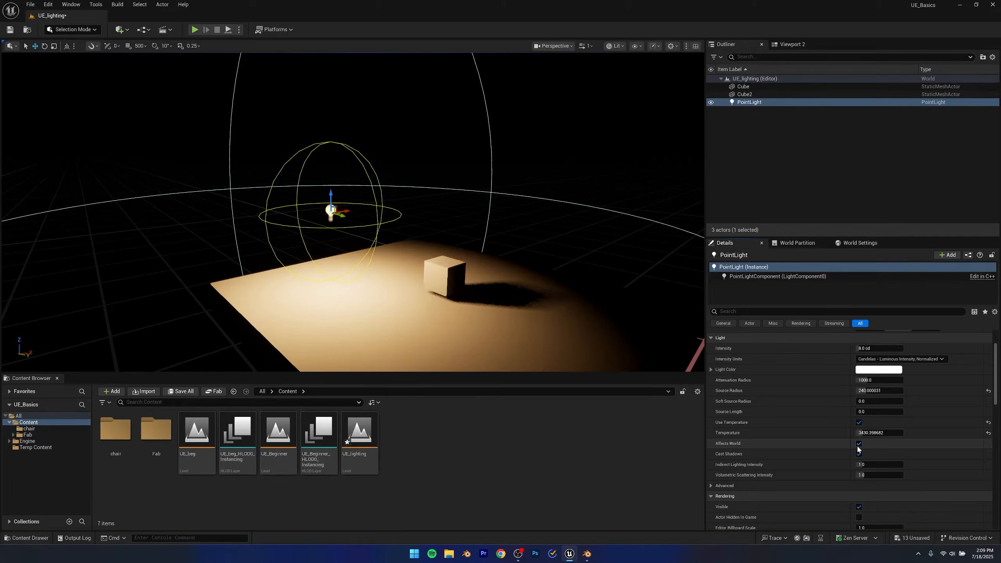
pyautogui.click(860, 454)
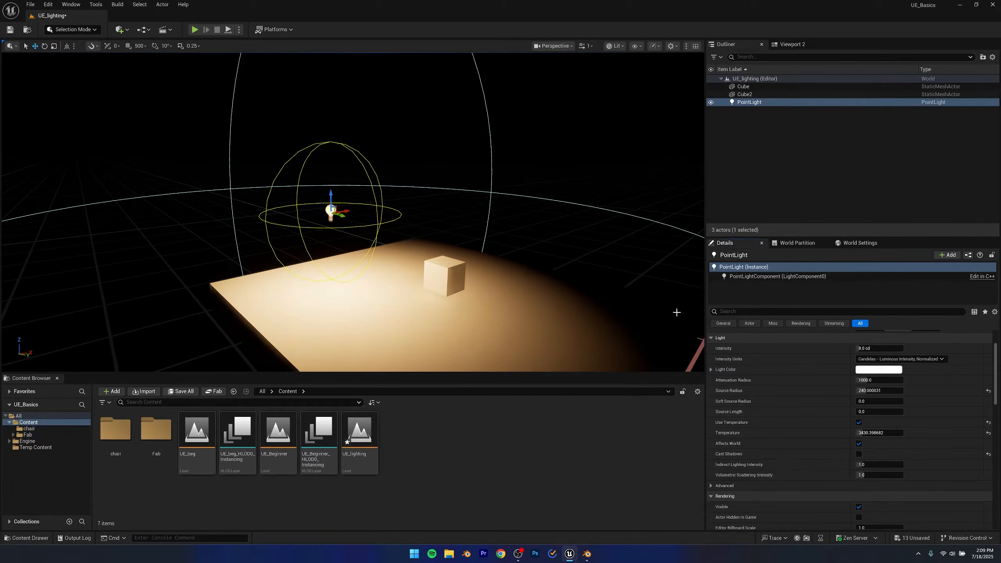
pyautogui.click(860, 455)
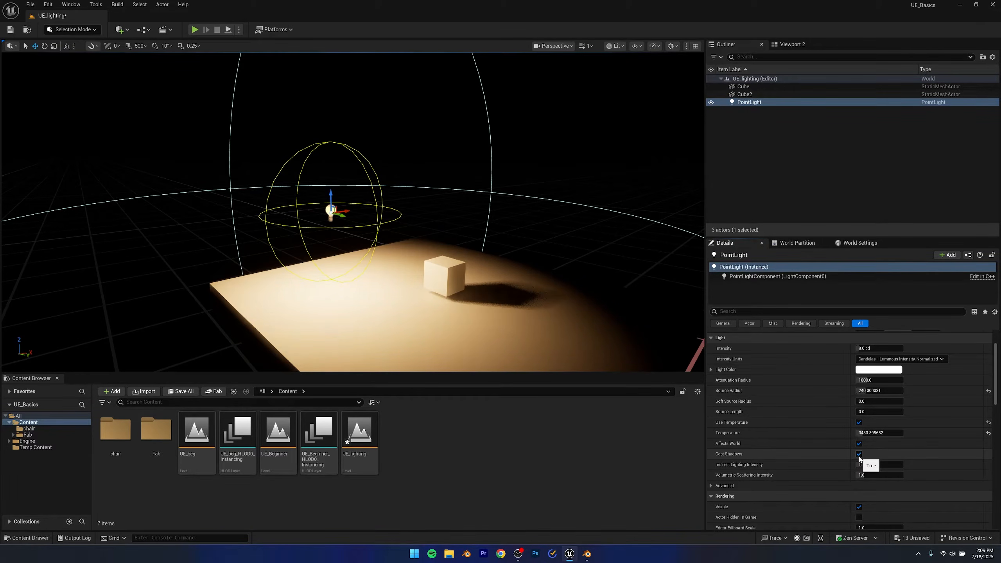
# Try an indirect lighting intensity of 6 on the point light and inspect the cube's shadow up close
pyautogui.scroll(-1, 828, 456)
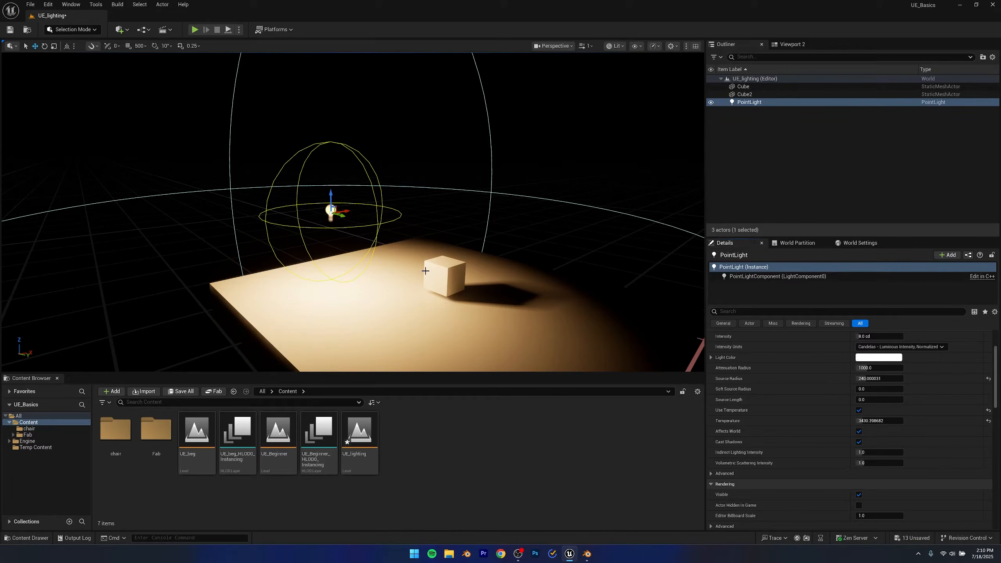
pyautogui.scroll(1, 784, 375)
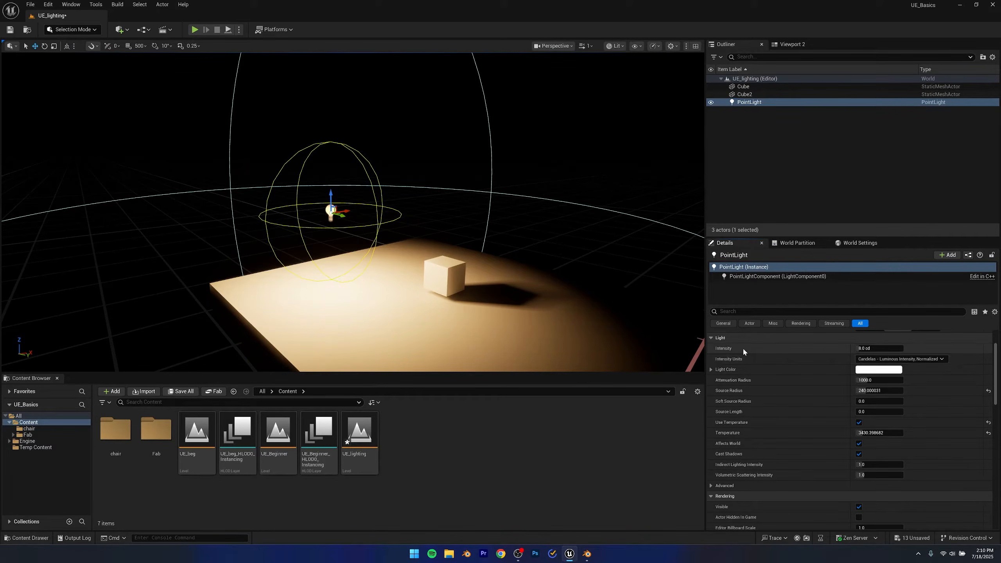
pyautogui.scroll(-2, 768, 378)
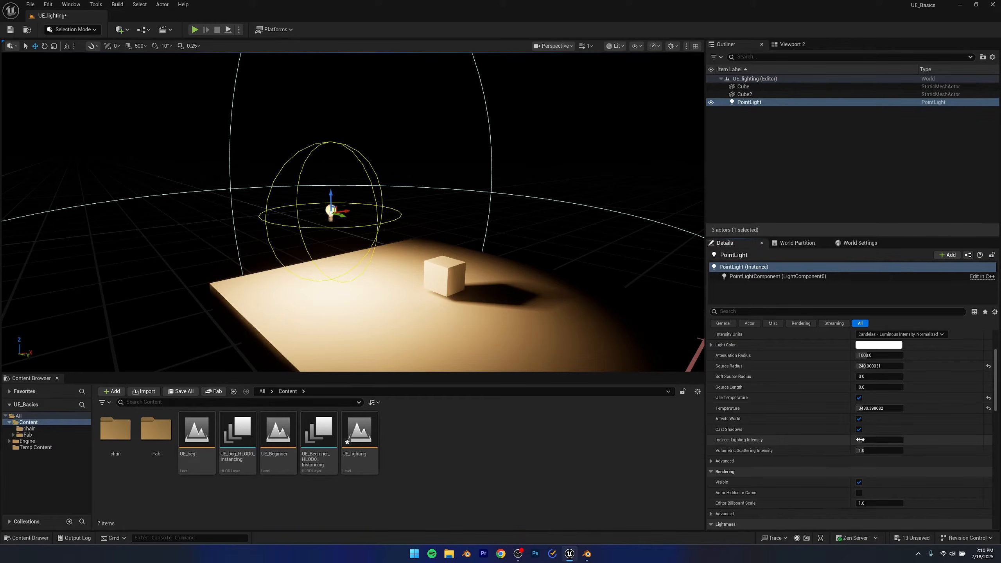
pyautogui.moveTo(863, 441); pyautogui.dragTo(892, 440)
pyautogui.scroll(2, 557, 300)
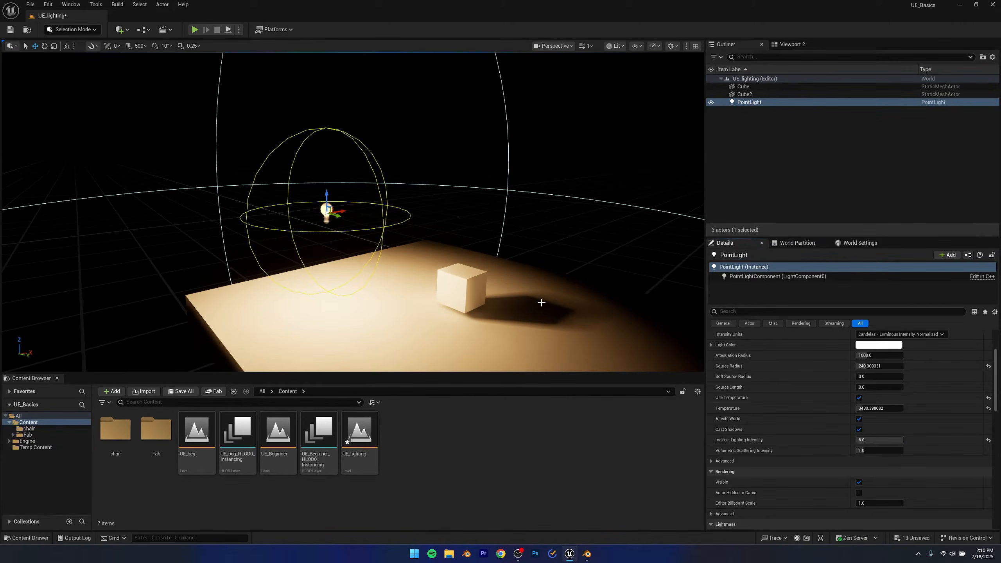
pyautogui.press('capslock')
pyautogui.moveTo(483, 277); pyautogui.dragTo(358, 276, button='right')
pyautogui.press('capslock')
pyautogui.press('w')
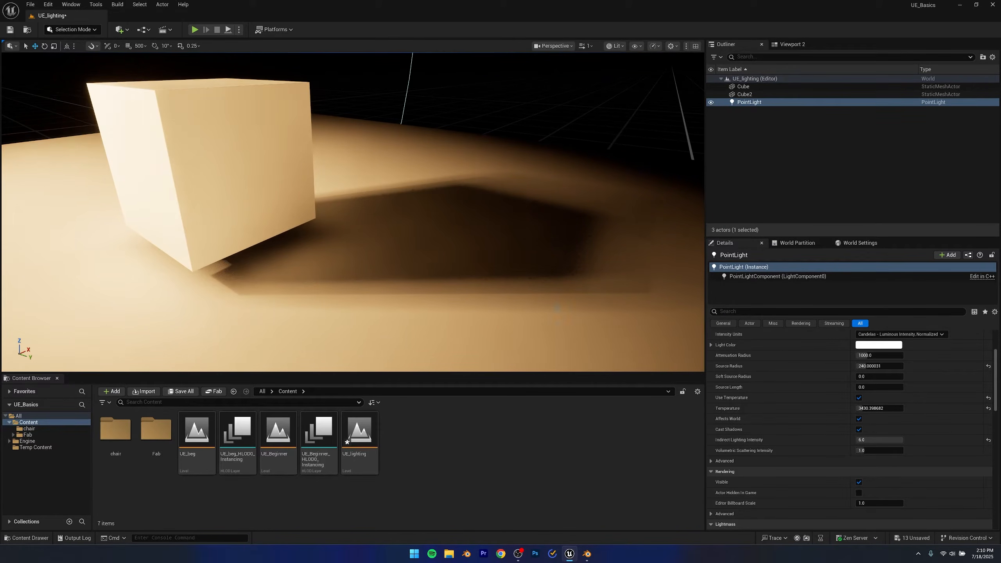
# Try indirect lighting intensities of about 0.016 and 4.49 on the point light, and set it to about 4.99
pyautogui.moveTo(892, 440); pyautogui.dragTo(850, 441)
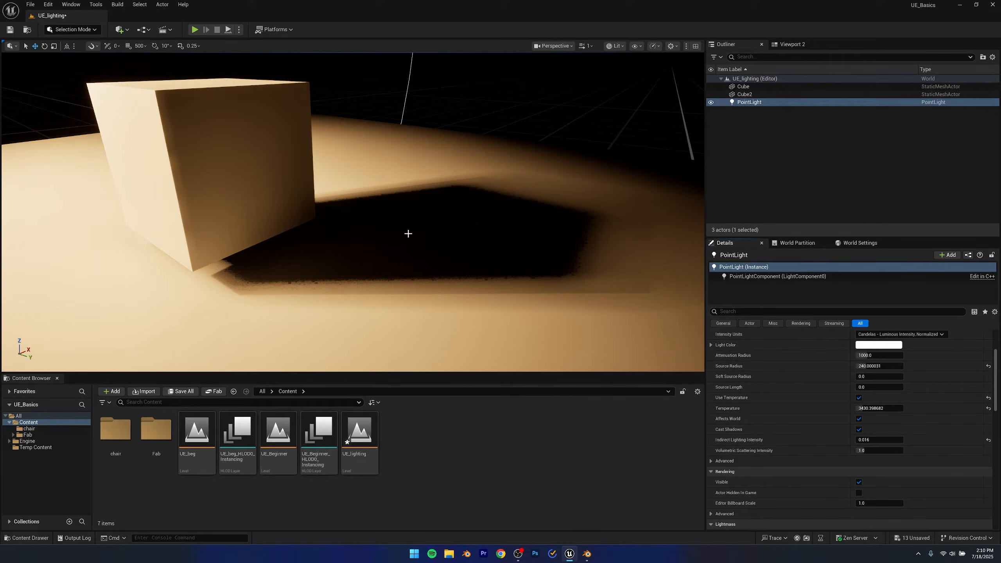
pyautogui.scroll(-5, 457, 277)
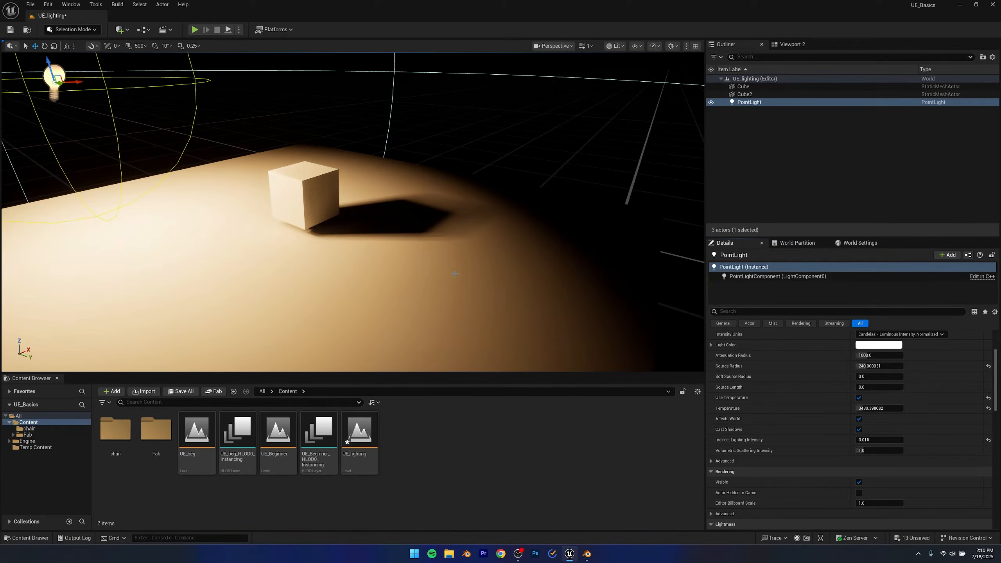
pyautogui.scroll(-2, 441, 264)
pyautogui.moveTo(441, 262); pyautogui.dragTo(353, 223, button='right')
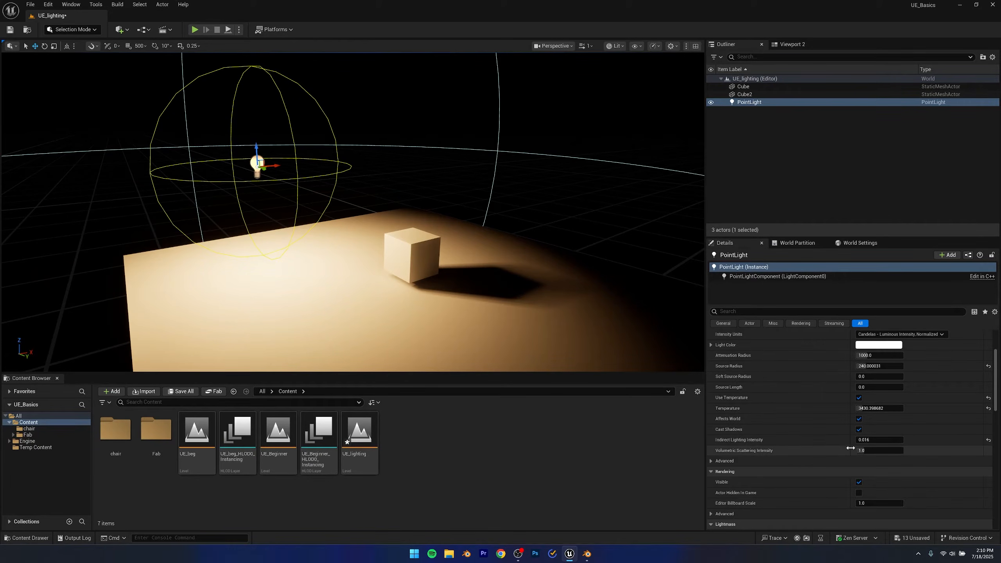
pyautogui.moveTo(880, 440)
pyautogui.mouseDown()
pyautogui.moveTo(901, 440)
pyautogui.moveTo(865, 440)
pyautogui.mouseUp()
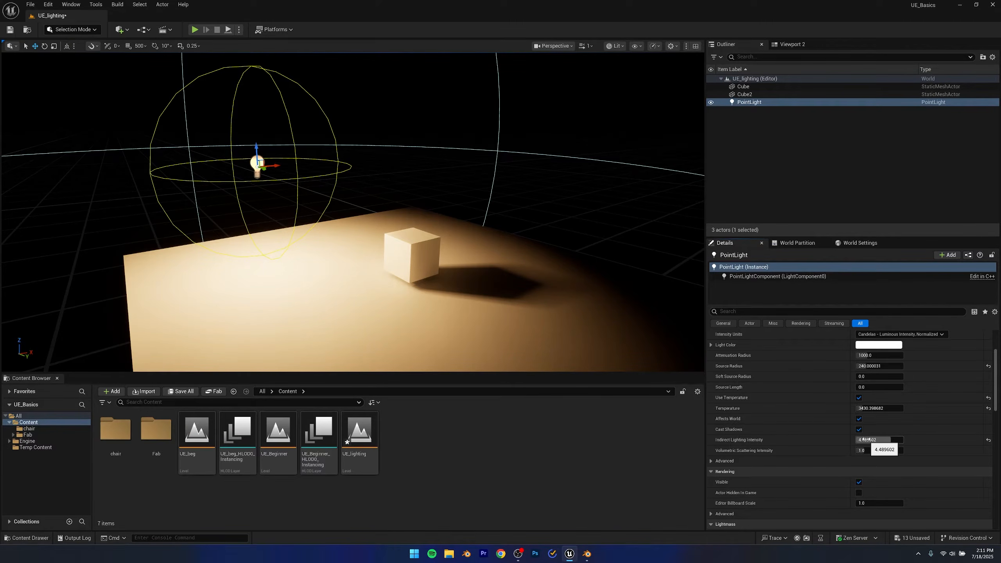
pyautogui.moveTo(866, 440); pyautogui.dragTo(896, 439)
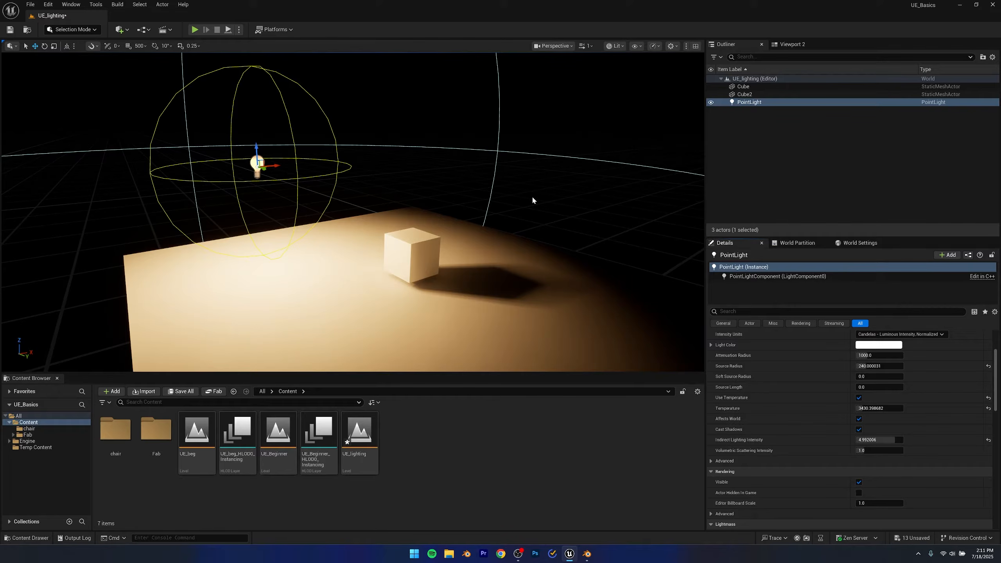
# Add an Exponential Height Fog actor to the level in front of the cube
pyautogui.click(120, 29)
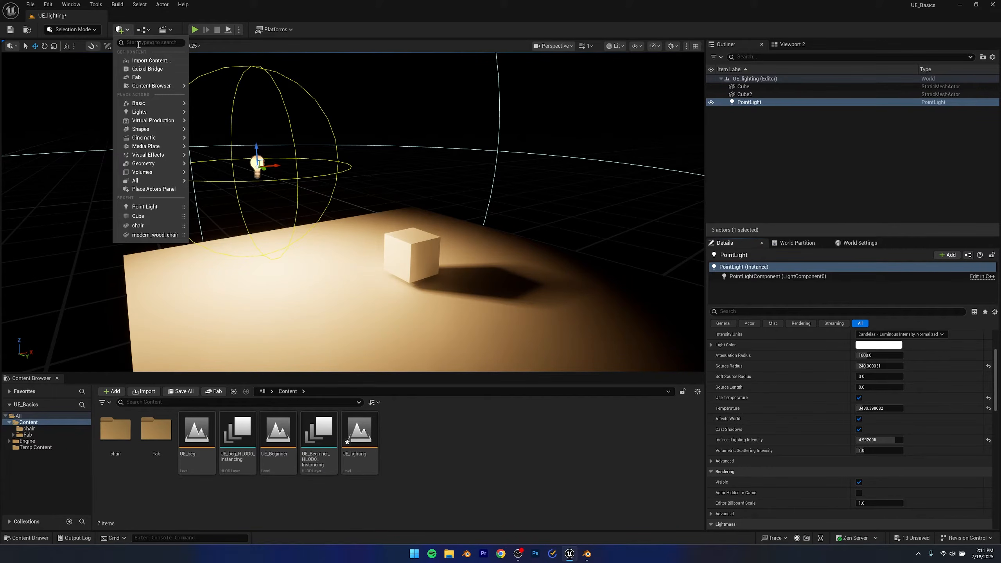
pyautogui.write('fog')
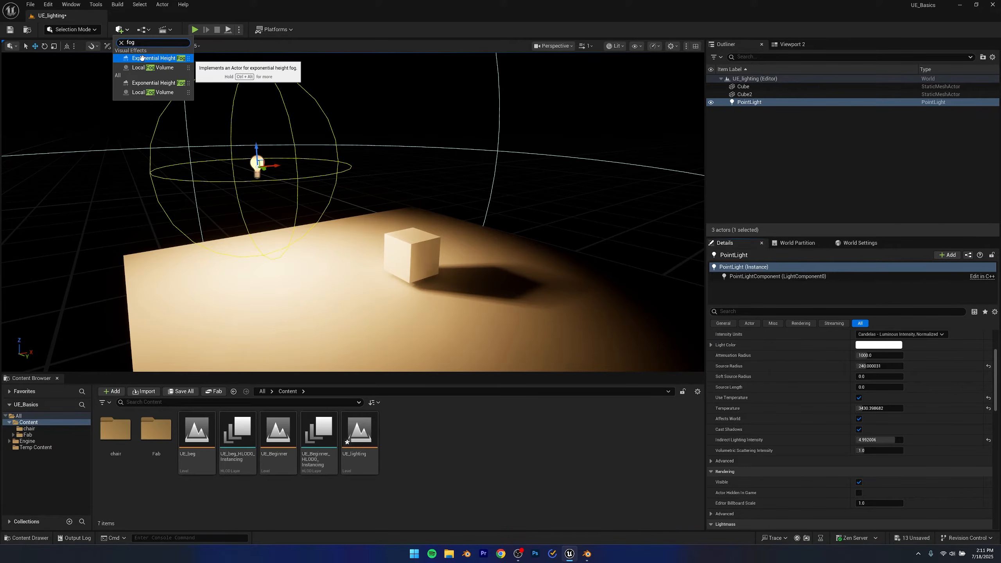
pyautogui.moveTo(142, 58); pyautogui.dragTo(402, 347)
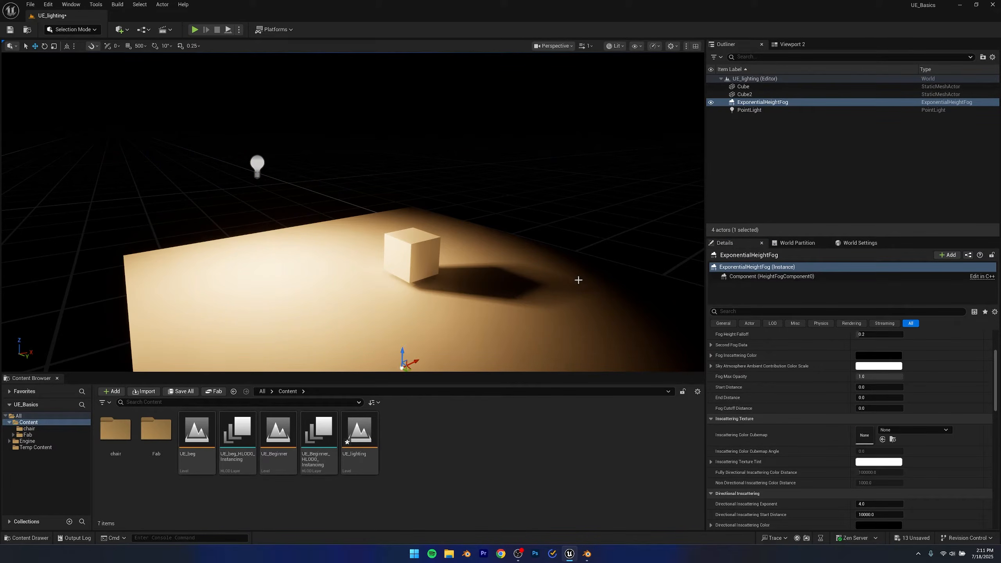
# Enable Volumetric Fog on the exponential height fog actor
pyautogui.click(739, 152)
pyautogui.click(762, 103)
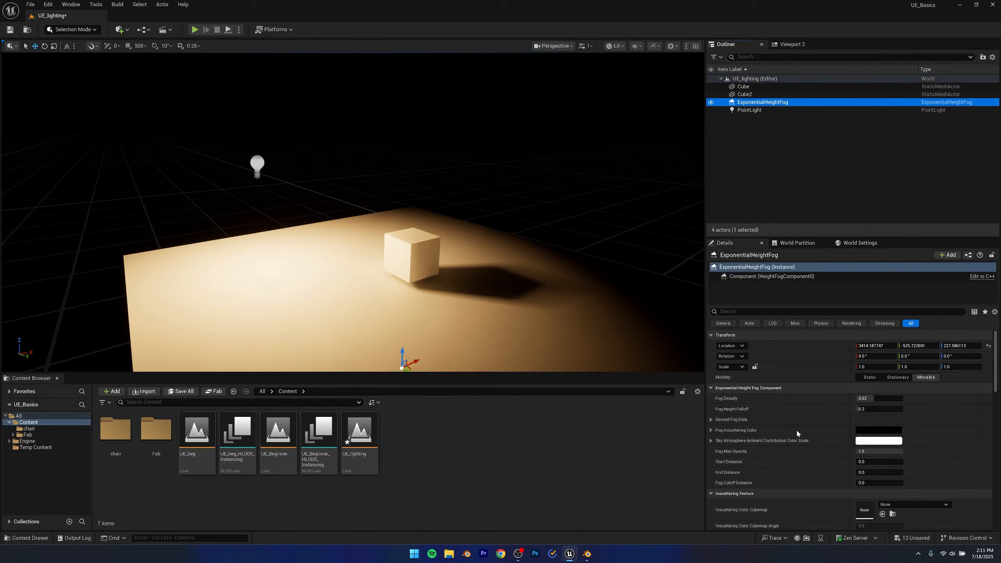
pyautogui.scroll(-5, 829, 437)
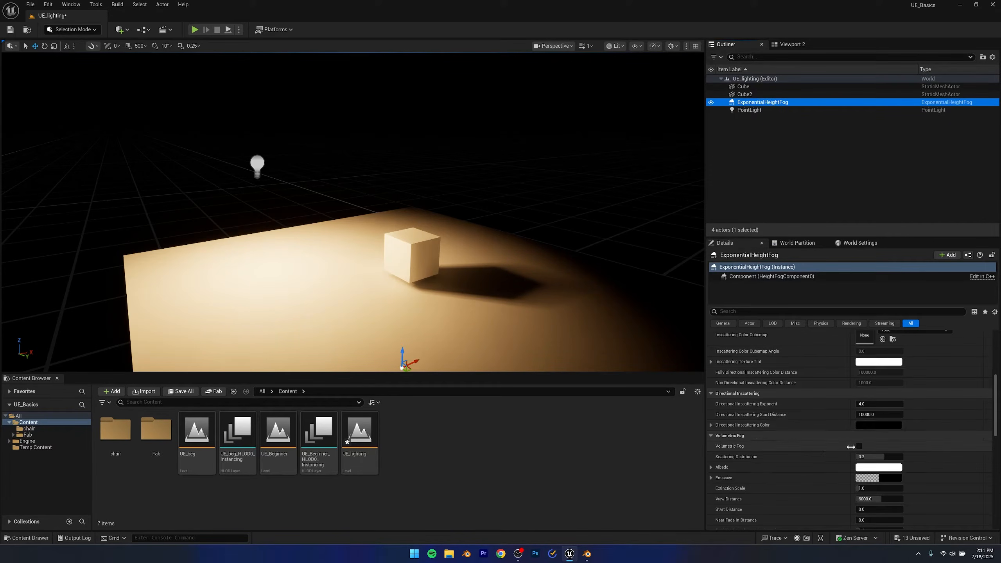
pyautogui.click(859, 447)
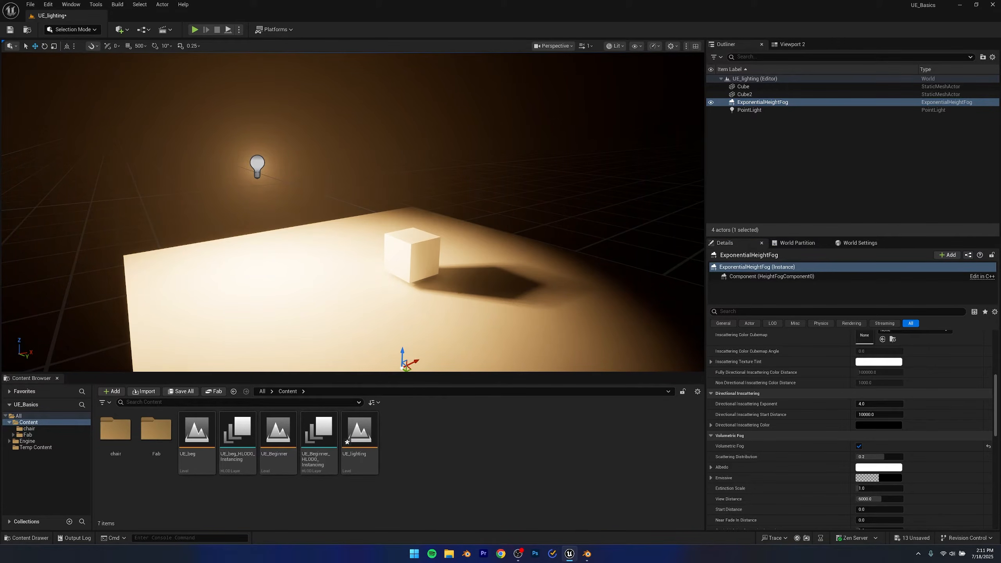
# Try a volumetric scattering intensity of about 3.946 on the point light, and set it to 0.25
pyautogui.click(257, 167)
pyautogui.scroll(-4, 806, 432)
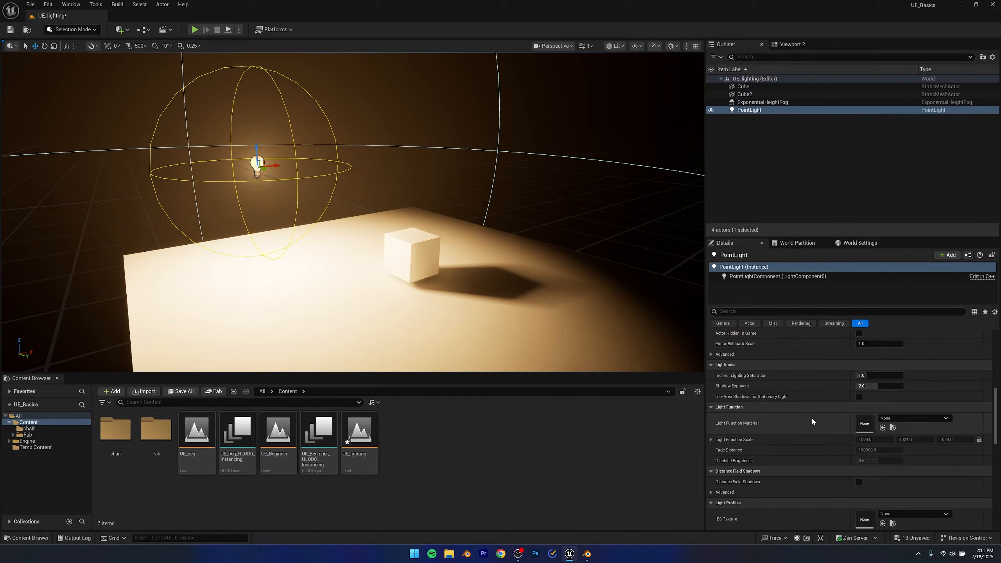
pyautogui.scroll(4, 812, 417)
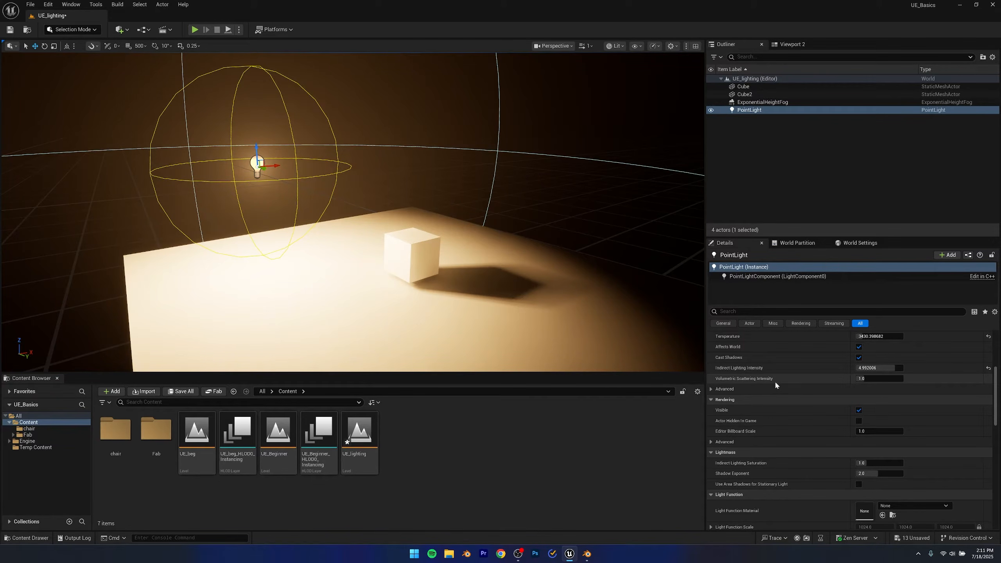
pyautogui.moveTo(870, 379); pyautogui.dragTo(903, 379)
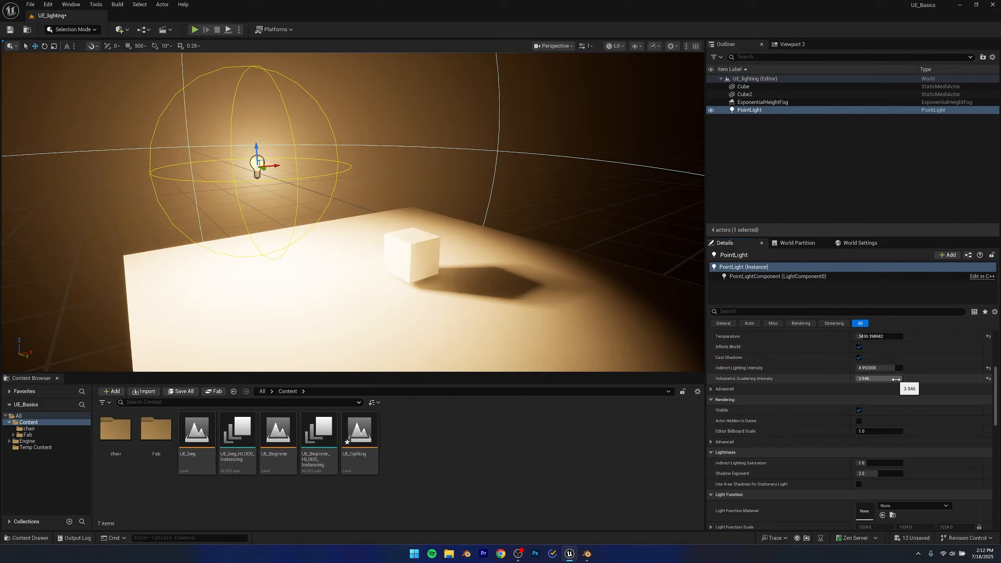
pyautogui.click(896, 379)
pyautogui.write('0.25')
pyautogui.press('Return')
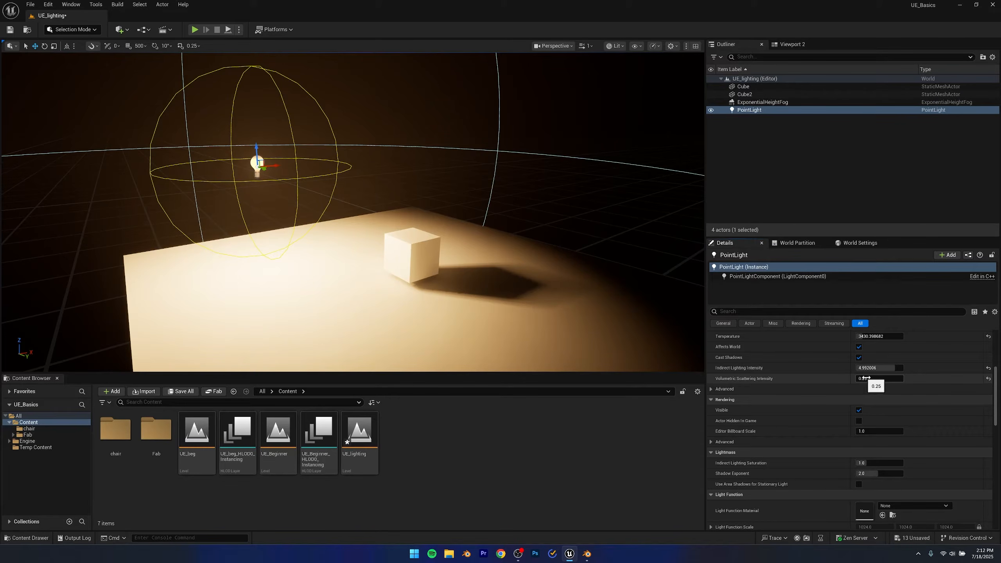
# Examine the point light's rendering, Lightmass, light function, distance field shadow, light profile and ray tracing settings
pyautogui.click(247, 166)
pyautogui.click(257, 167)
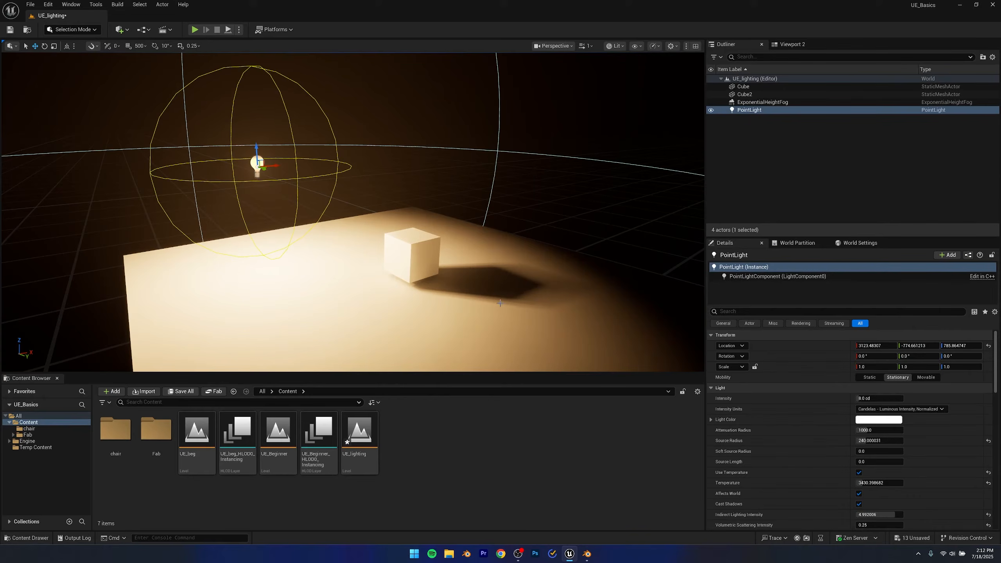
pyautogui.scroll(-5, 836, 433)
pyautogui.scroll(-4, 836, 432)
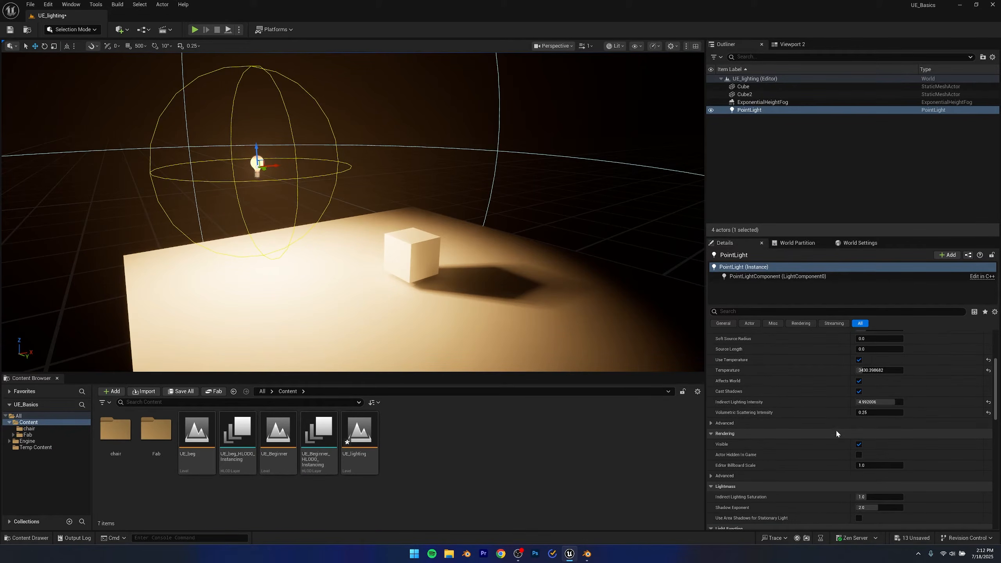
pyautogui.scroll(-2, 820, 424)
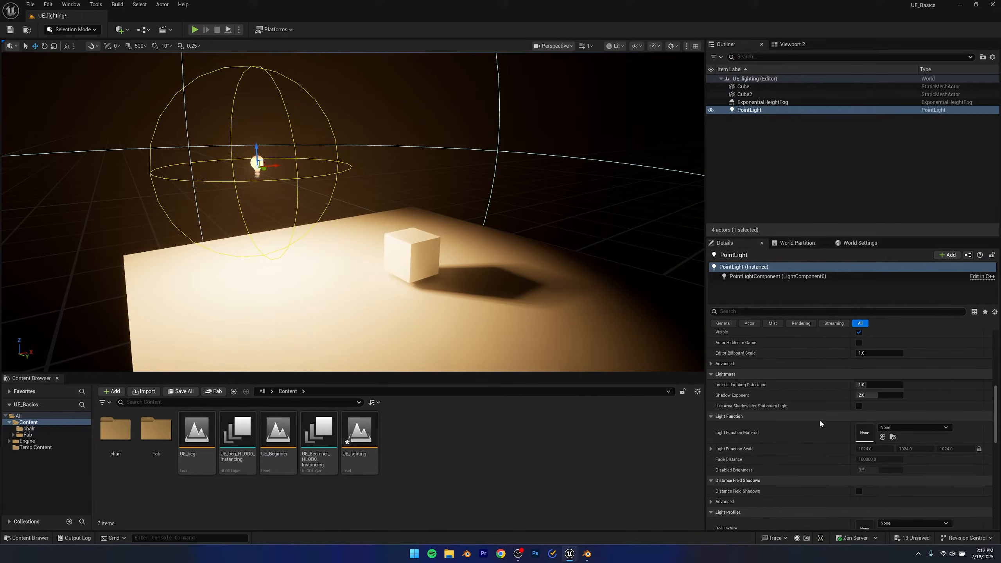
pyautogui.scroll(-2, 820, 421)
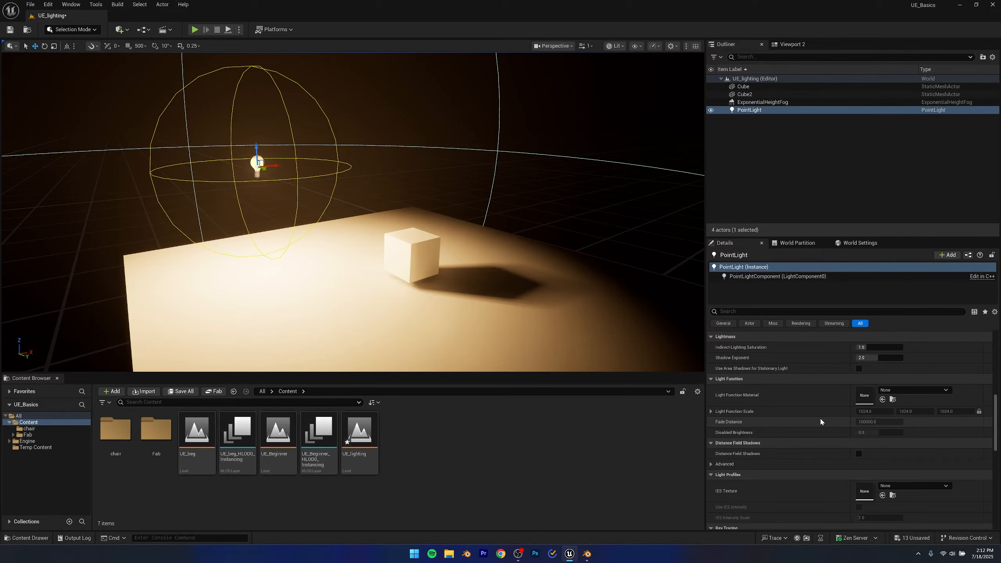
pyautogui.scroll(-2, 821, 420)
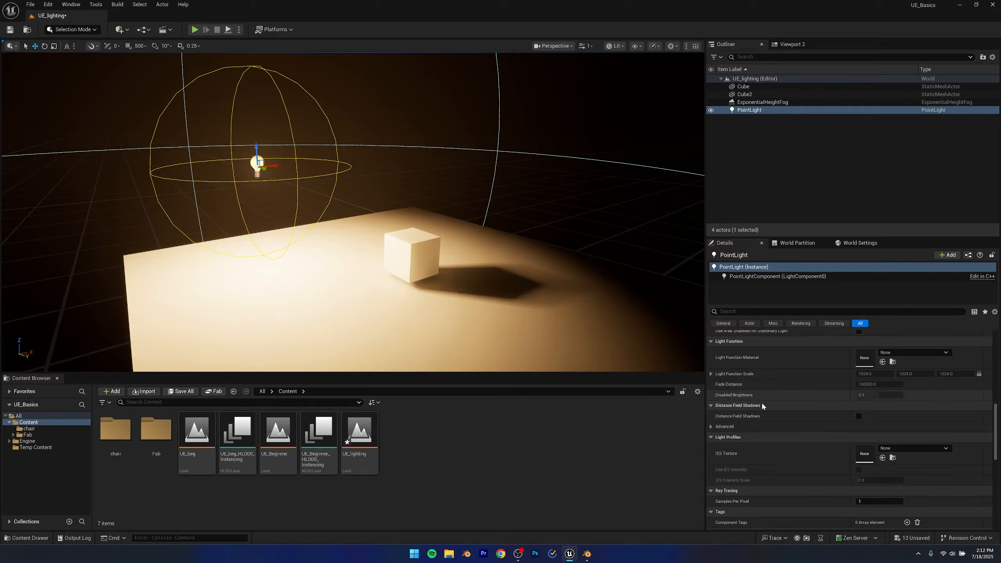
pyautogui.scroll(10, 786, 405)
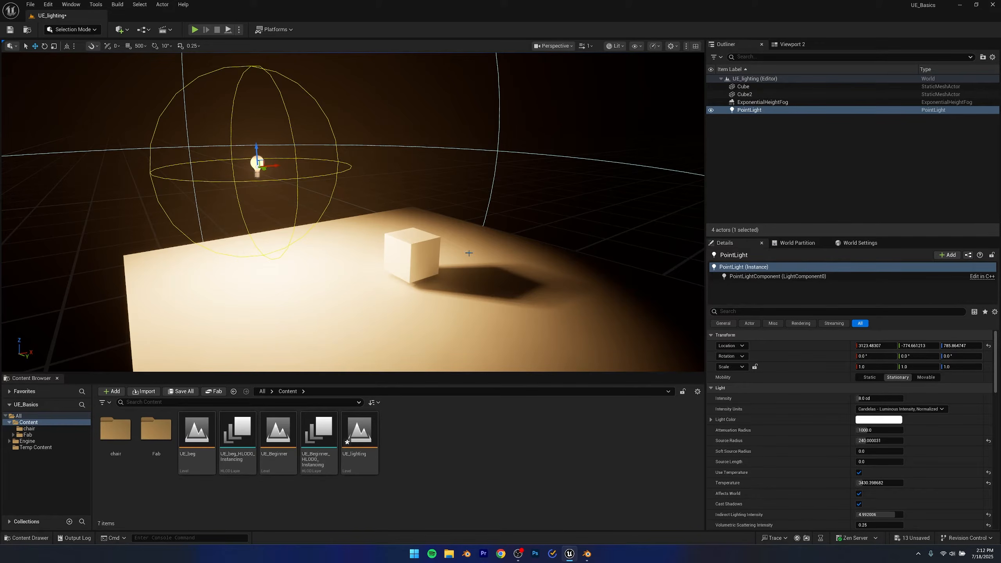
# Delete the point light from the level
pyautogui.click(106, 145)
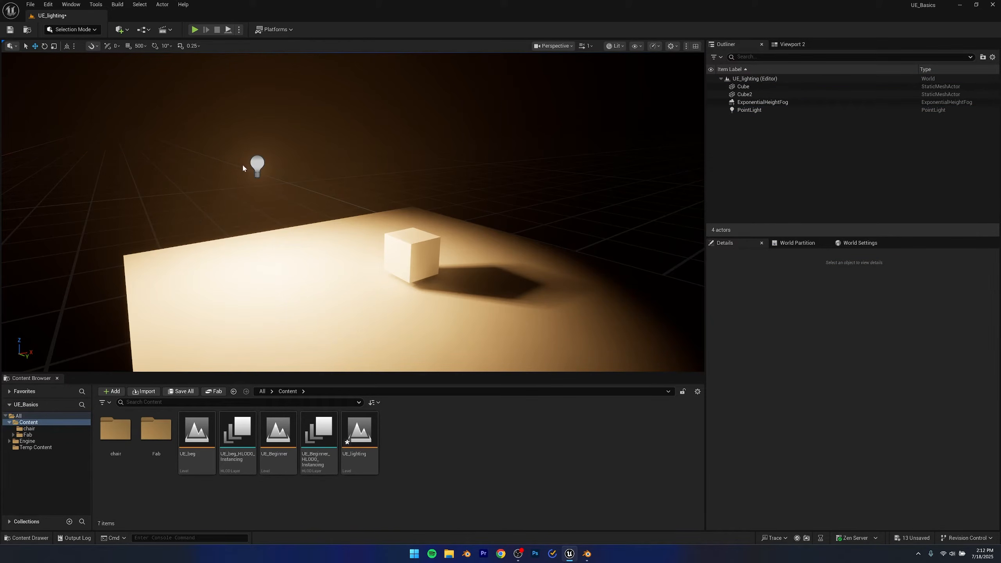
pyautogui.click(868, 110)
pyautogui.press('Delete')
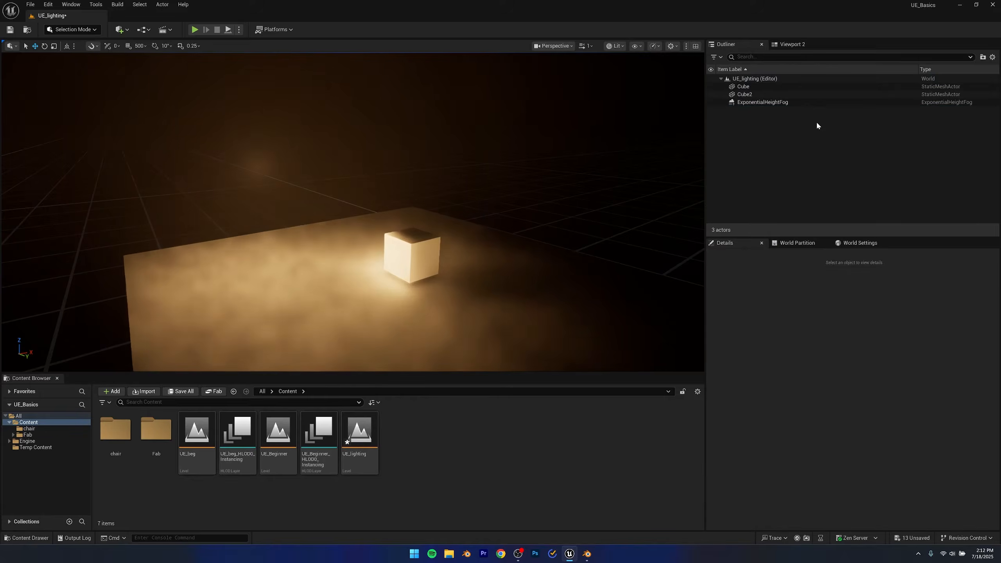
# Add a spot light to the level and place it directly above the cube at a height of about 925
pyautogui.click(120, 29)
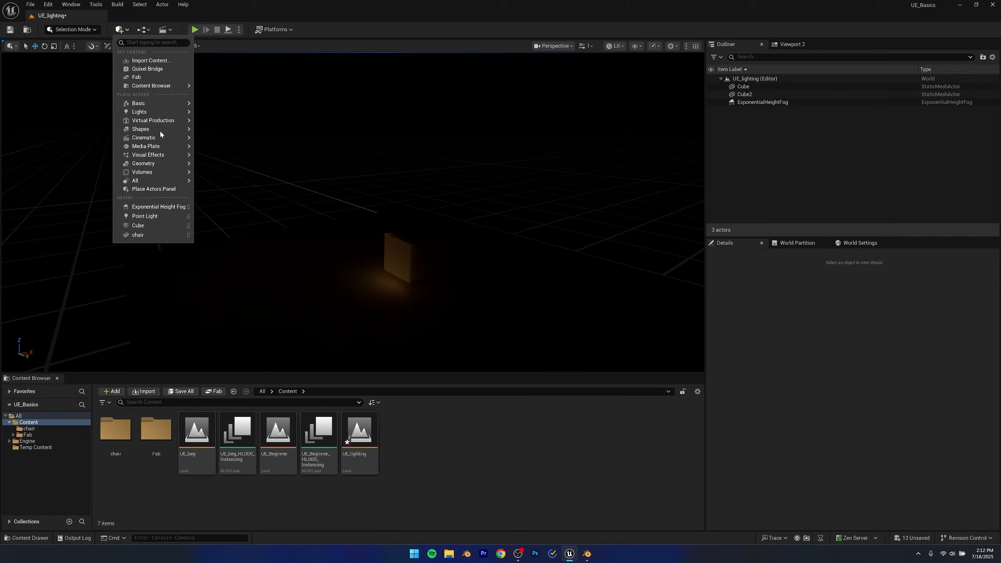
pyautogui.moveTo(151, 133)
pyautogui.moveTo(148, 112)
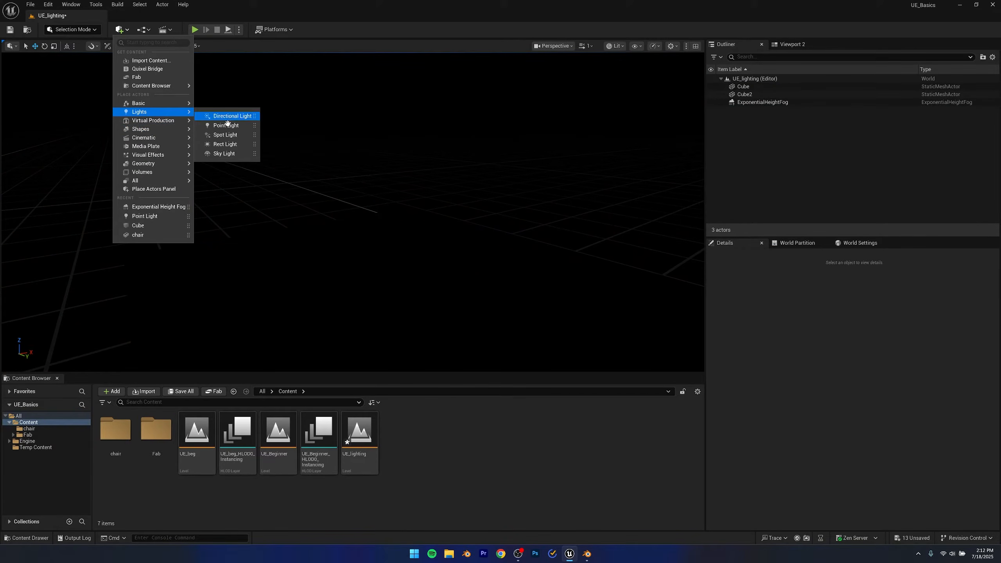
pyautogui.click(222, 135)
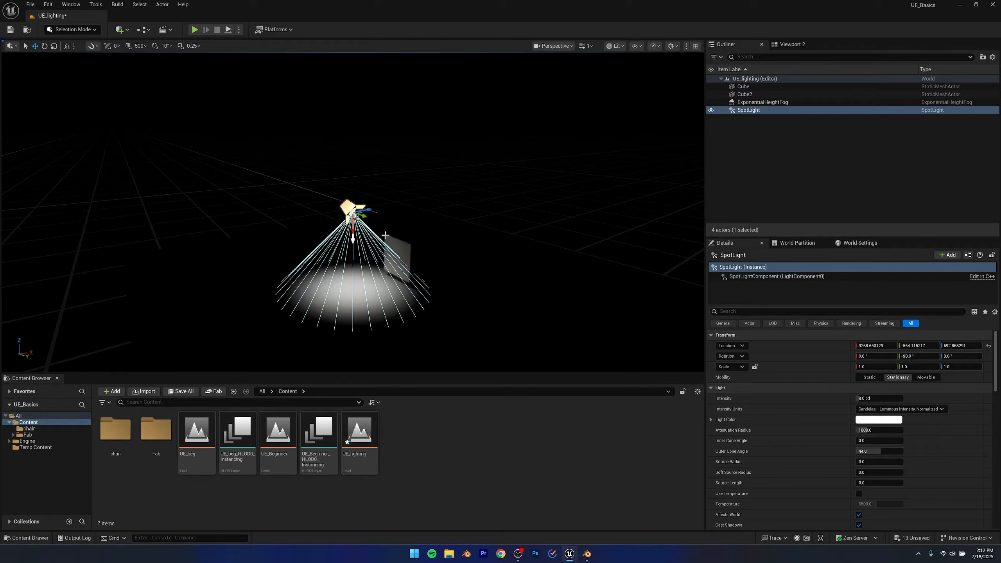
pyautogui.moveTo(355, 230); pyautogui.dragTo(428, 110)
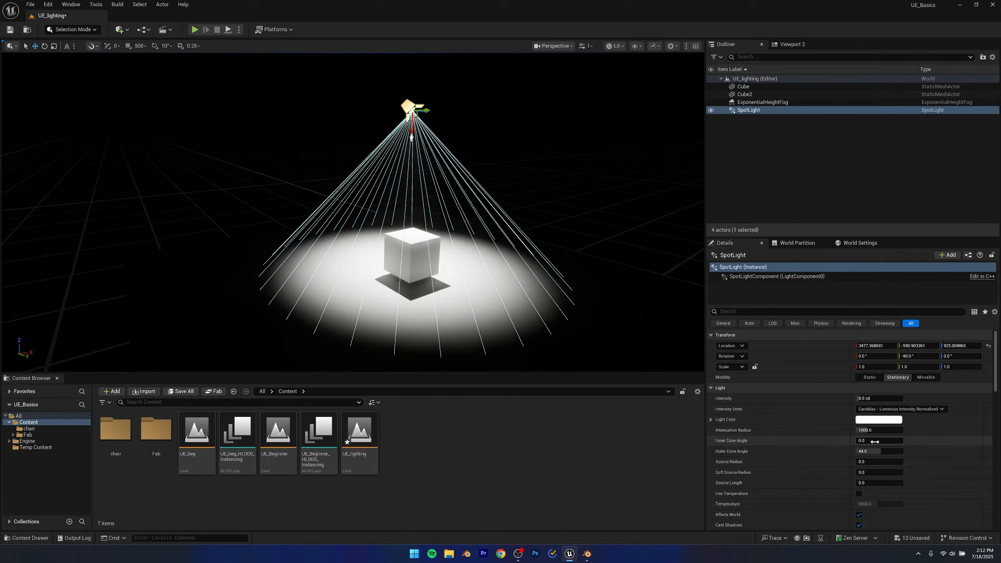
# Set the spot light's inner cone angle to about 25 and its outer cone angle to about 46.9
pyautogui.moveTo(874, 441); pyautogui.dragTo(892, 441)
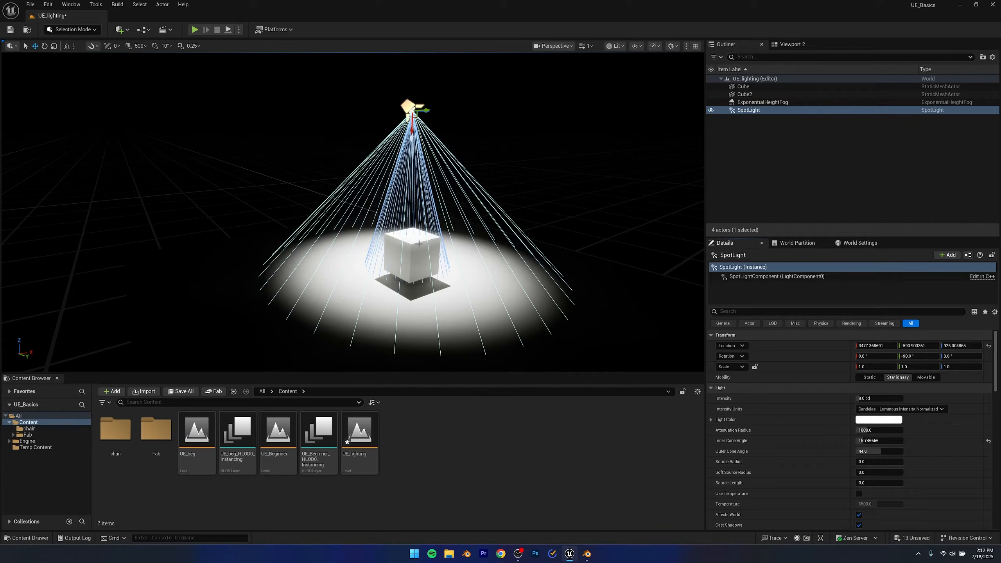
pyautogui.moveTo(877, 443)
pyautogui.mouseDown()
pyautogui.moveTo(902, 443)
pyautogui.moveTo(880, 453)
pyautogui.mouseUp()
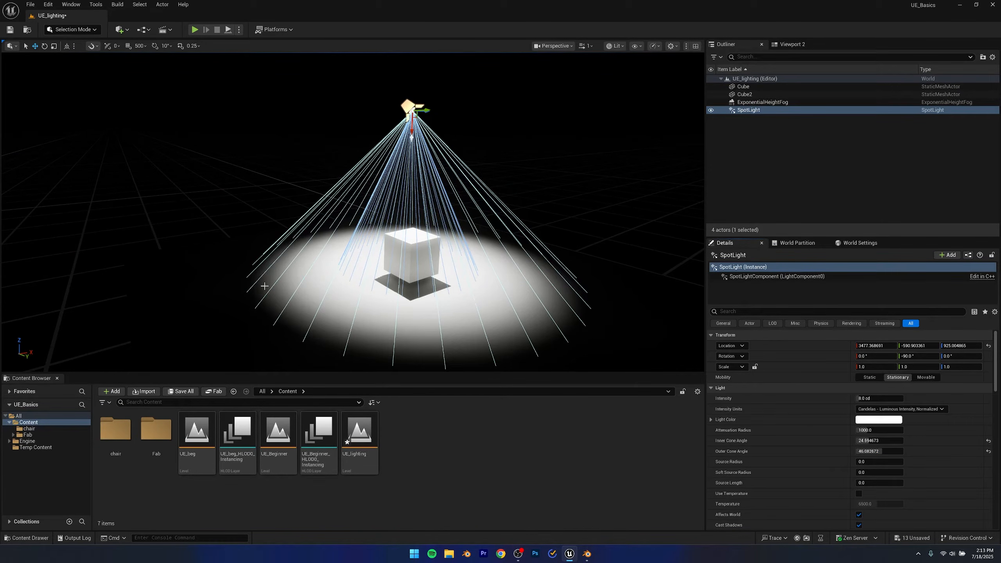
pyautogui.moveTo(879, 451); pyautogui.dragTo(823, 458)
pyautogui.scroll(-5, 821, 458)
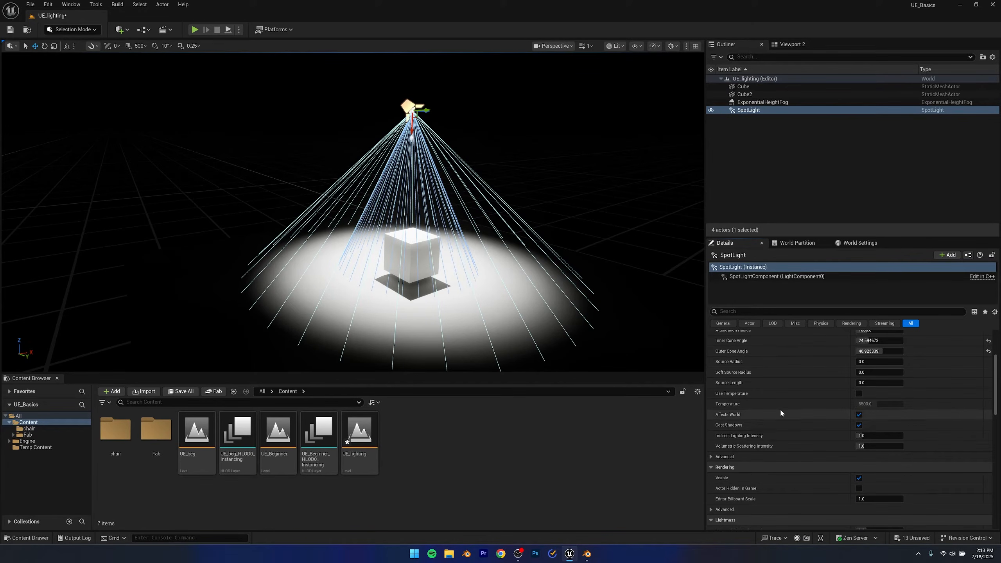
# Delete the spot light from the level
pyautogui.click(750, 120)
pyautogui.click(750, 110)
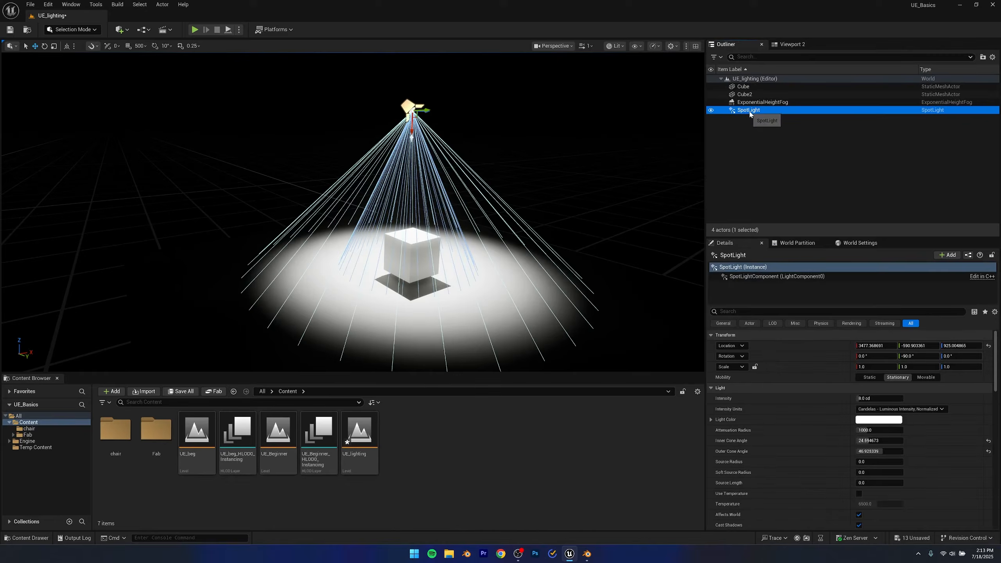
pyautogui.press('Delete')
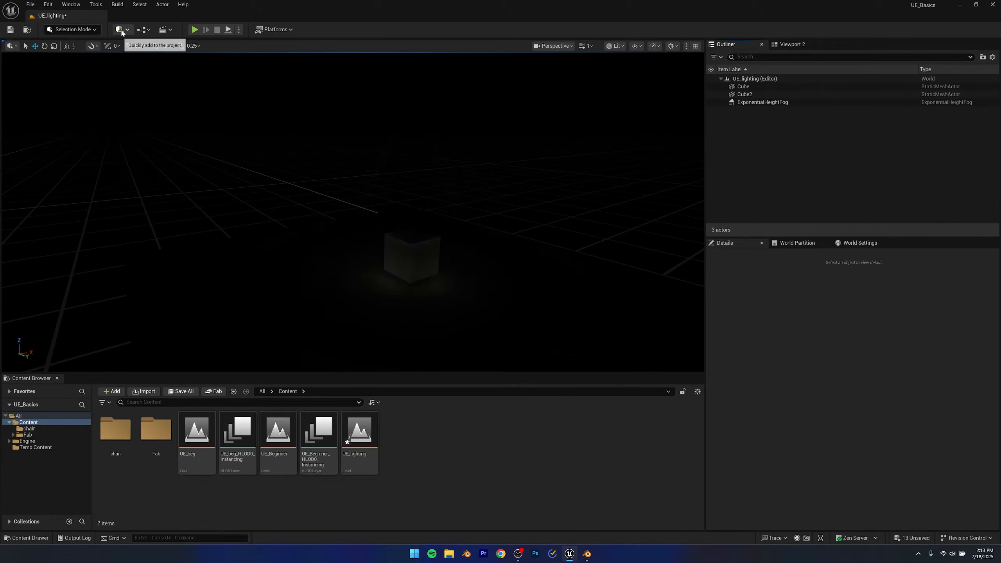
# Add a rect light raised to a height of about 830 and angled down at the cube, rotated to about -35° and 66°
pyautogui.click(122, 30)
pyautogui.moveTo(142, 136)
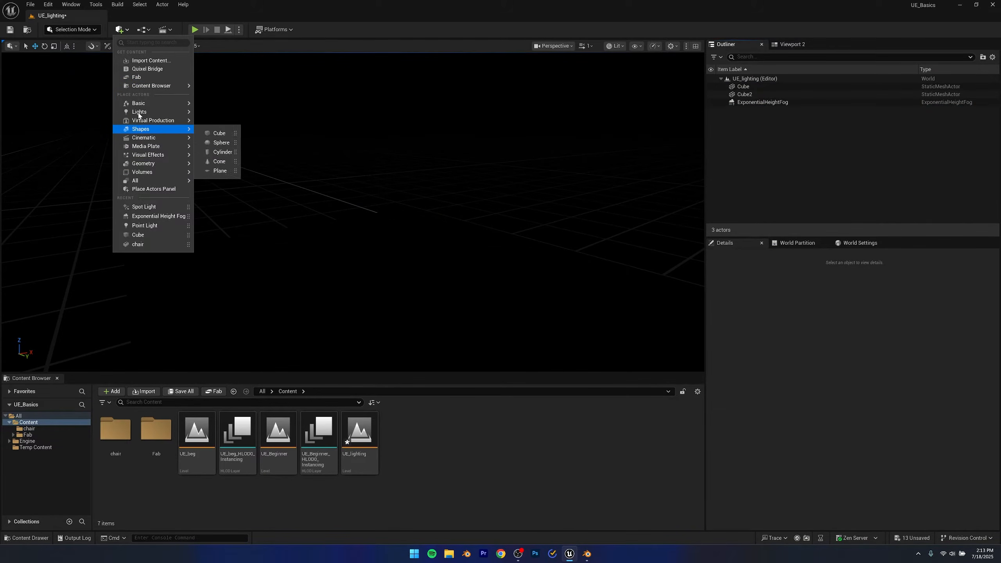
pyautogui.moveTo(140, 112)
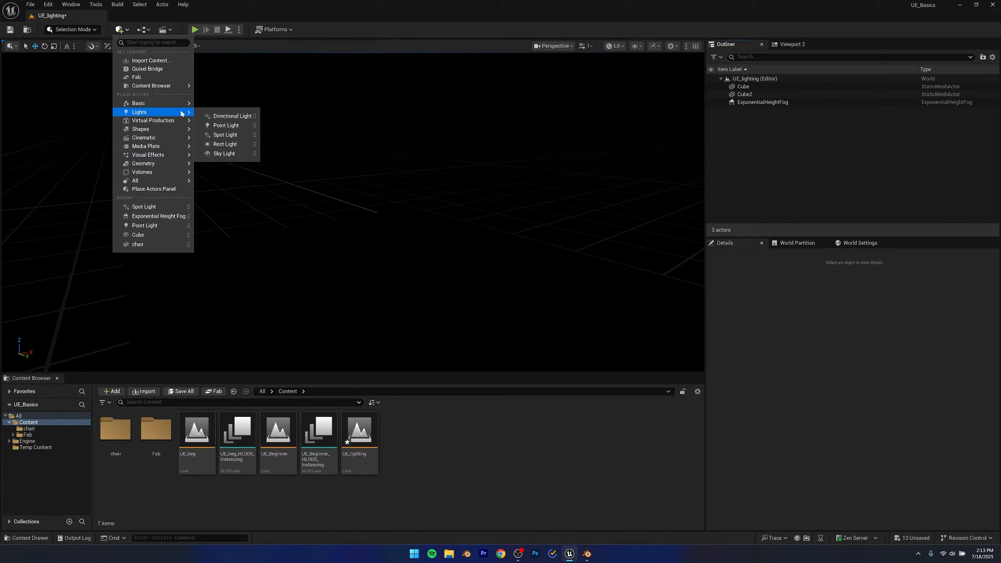
pyautogui.click(226, 143)
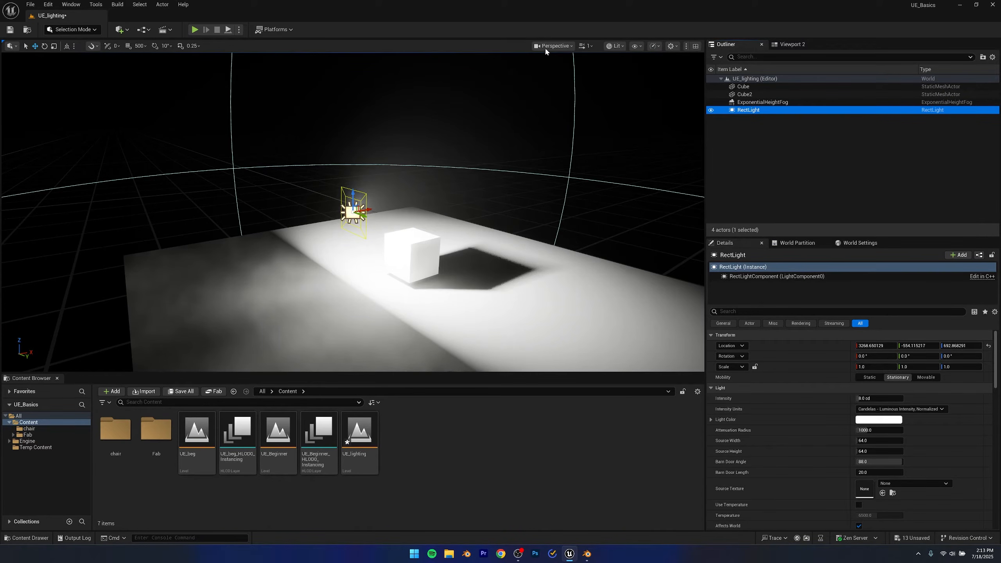
pyautogui.click(44, 46)
pyautogui.moveTo(348, 218); pyautogui.dragTo(332, 148)
pyautogui.click(35, 46)
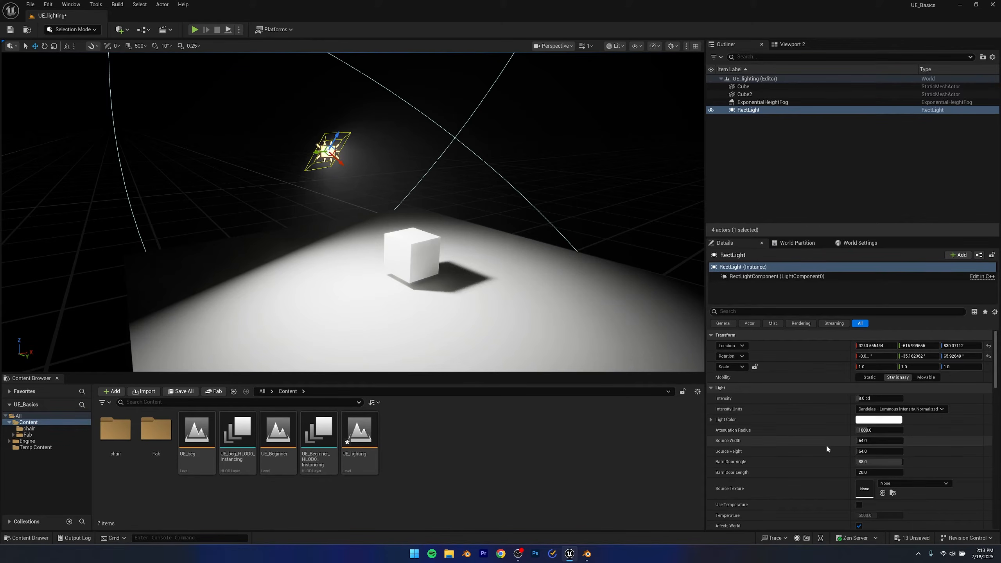
# Set the rect light's color to a pale yellow of R 1.0, G 0.898, B 0.352
pyautogui.click(879, 420)
pyautogui.click(752, 400)
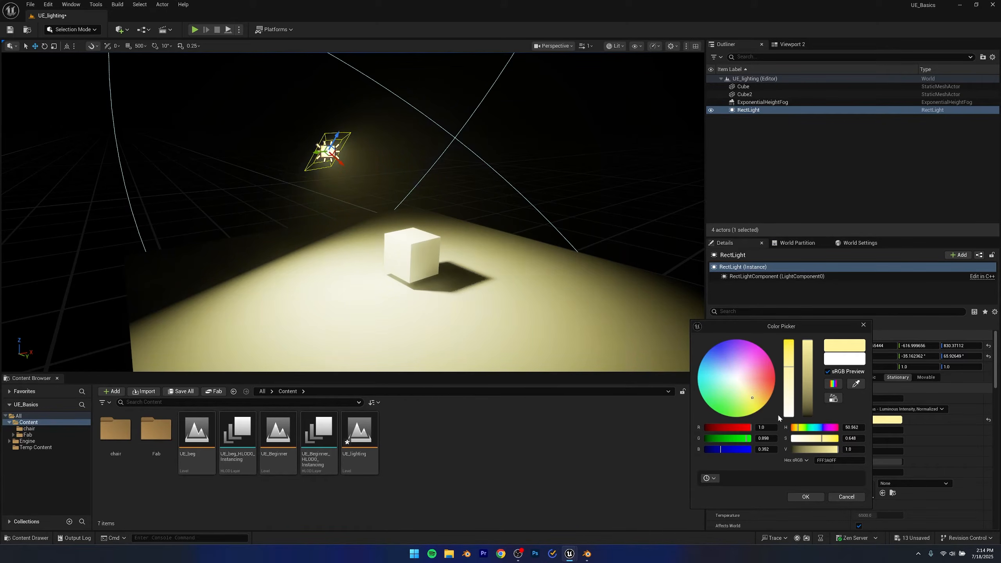
pyautogui.click(809, 496)
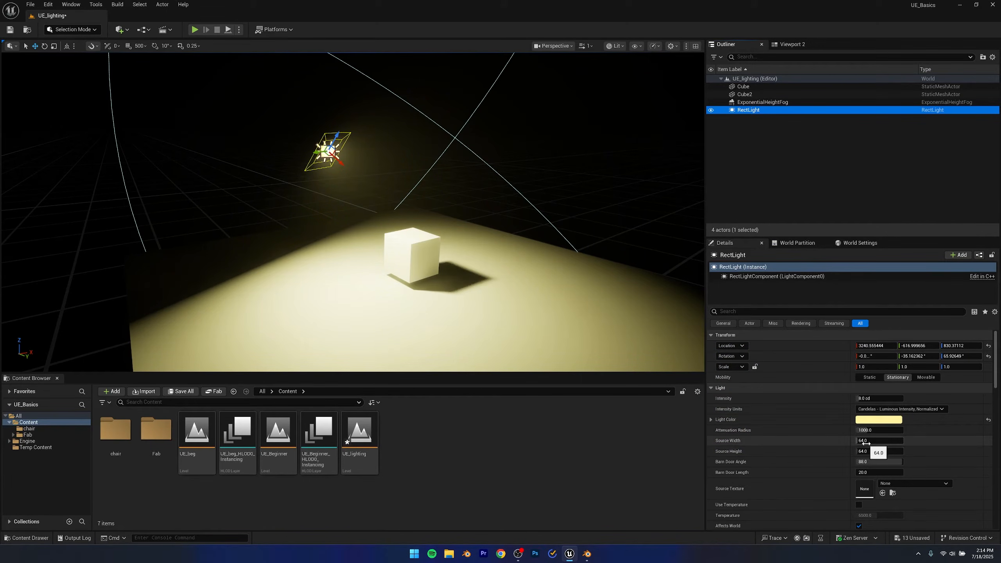
# Enlarge the rect light's source to a width of about 749 and a height of about 459, and inspect the cube's shadow
pyautogui.moveTo(865, 440)
pyautogui.mouseDown()
pyautogui.moveTo(907, 441)
pyautogui.moveTo(866, 459)
pyautogui.moveTo(895, 452)
pyautogui.moveTo(879, 441)
pyautogui.mouseUp()
pyautogui.moveTo(493, 237); pyautogui.dragTo(562, 245, button='right')
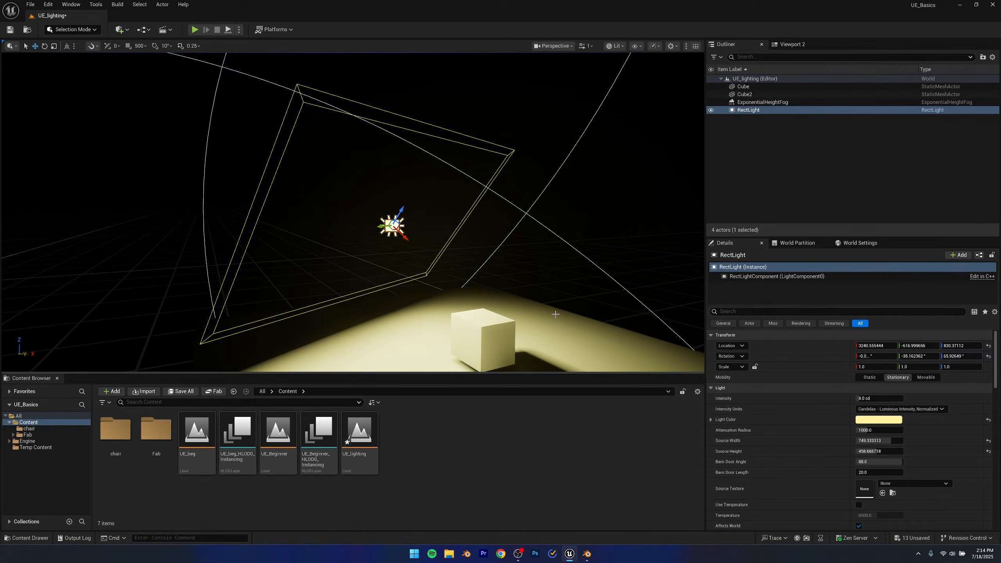
pyautogui.moveTo(443, 280); pyautogui.dragTo(467, 306, button='right')
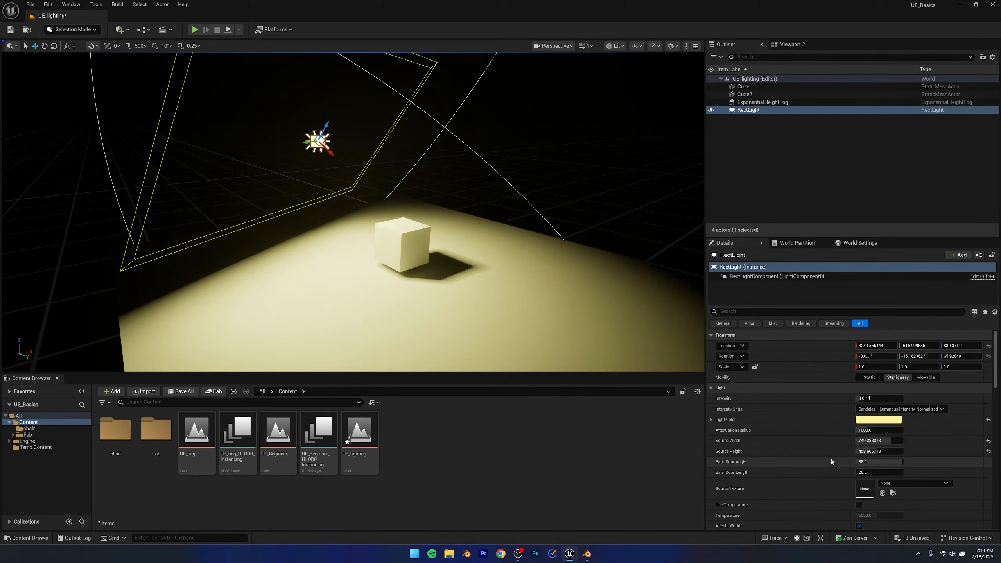
# Set the rect light's barn door angle to about 44.9 and its barn door length to 0
pyautogui.scroll(-2, 831, 458)
pyautogui.press('f')
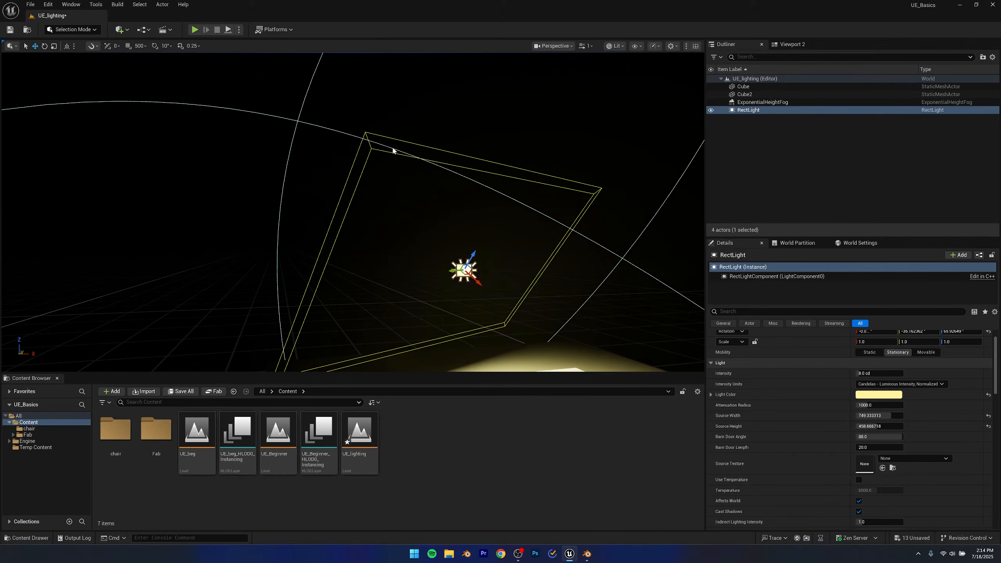
pyautogui.moveTo(477, 233); pyautogui.dragTo(498, 251, button='right')
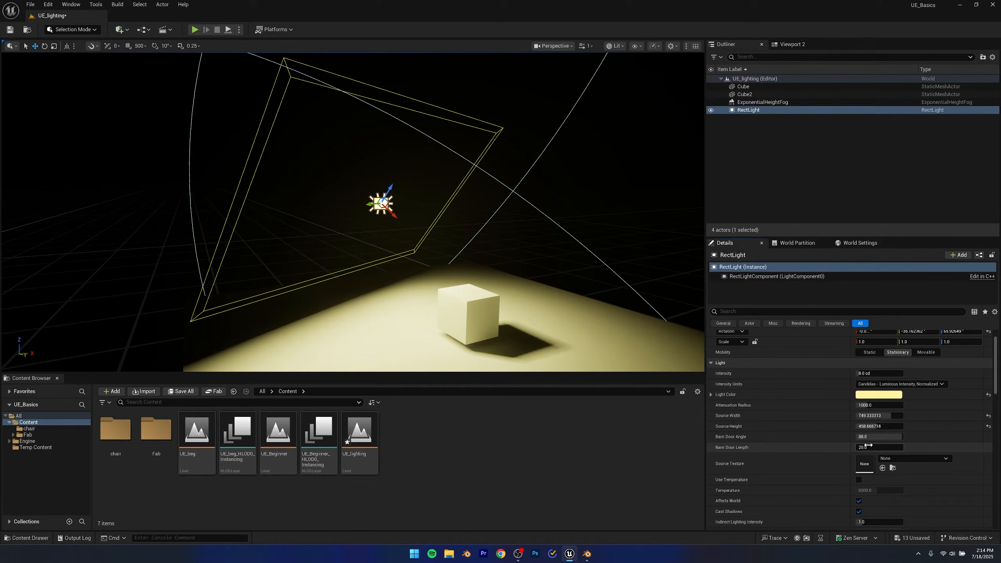
pyautogui.moveTo(868, 445); pyautogui.dragTo(848, 448)
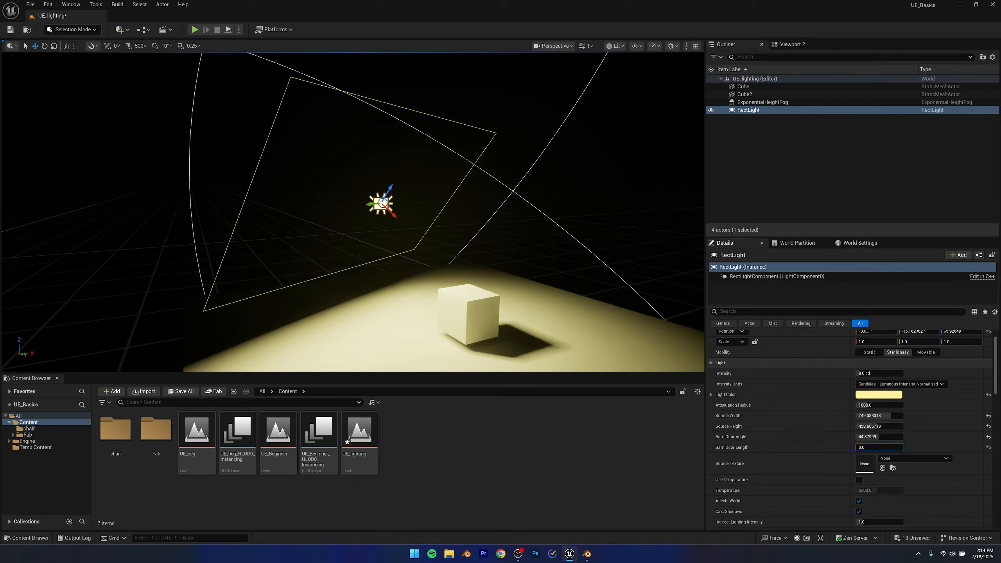
# Review the rect light's remaining light settings and delete the rect light from the level
pyautogui.scroll(-1, 831, 452)
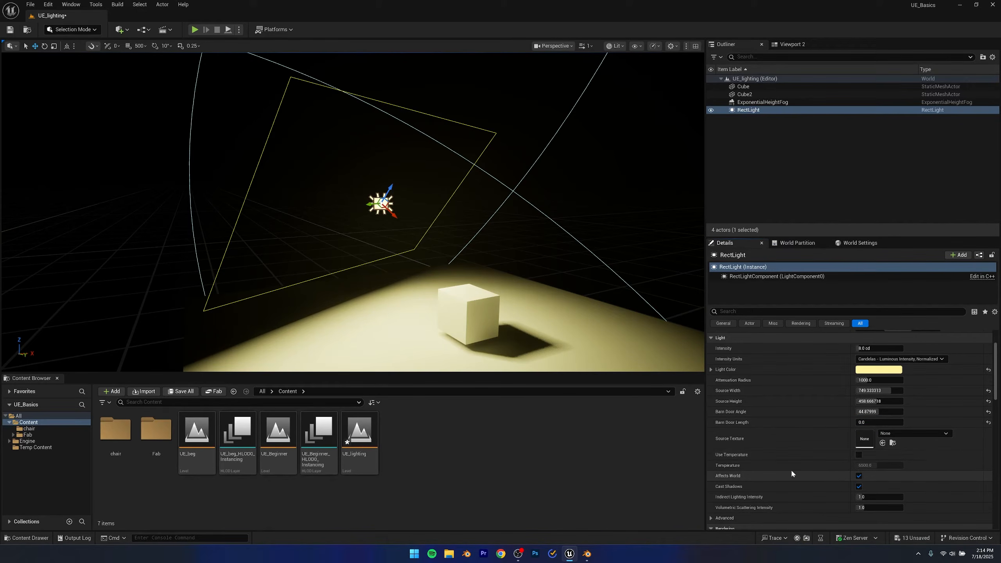
pyautogui.scroll(-2, 791, 469)
pyautogui.moveTo(394, 230)
pyautogui.mouseDown(button='right')
pyautogui.moveTo(422, 254)
pyautogui.moveTo(401, 235)
pyautogui.mouseUp(button='right')
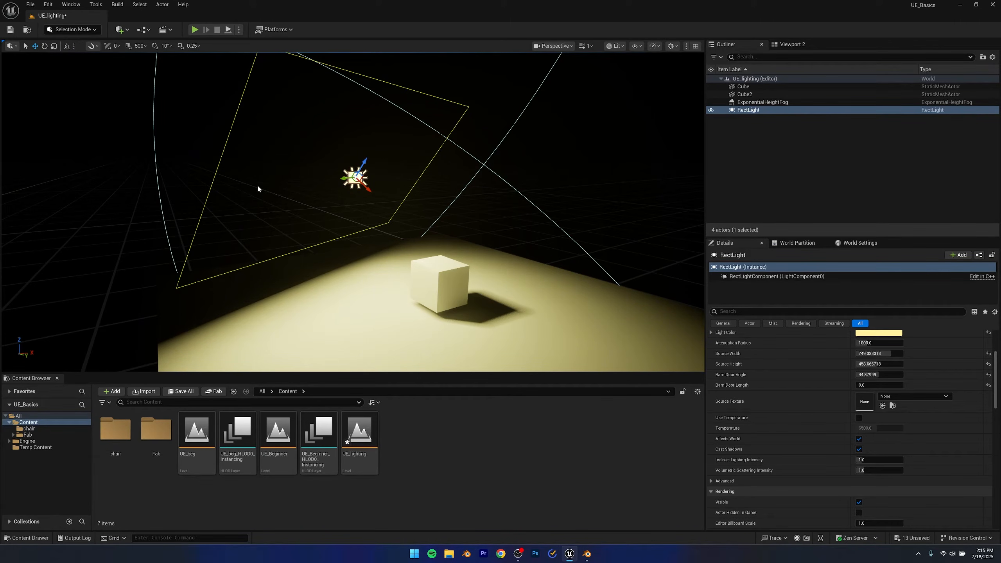
pyautogui.press('Delete')
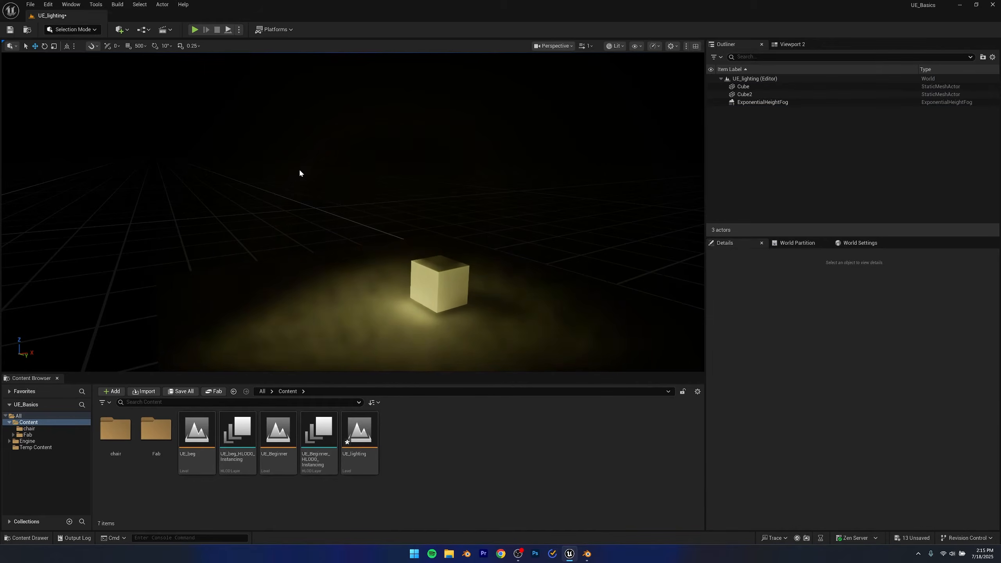
# Add a sky light to the level
pyautogui.click(120, 29)
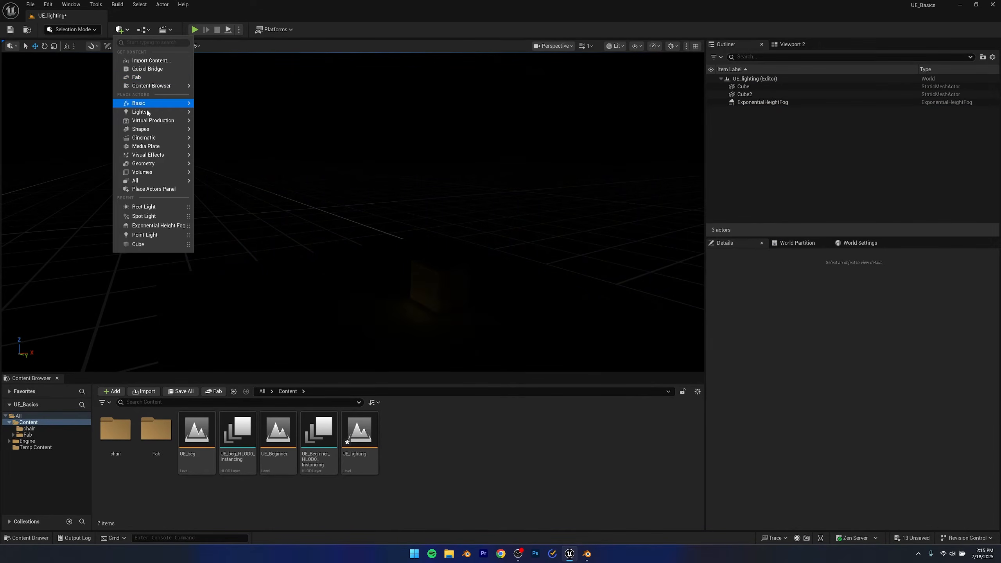
pyautogui.moveTo(158, 111)
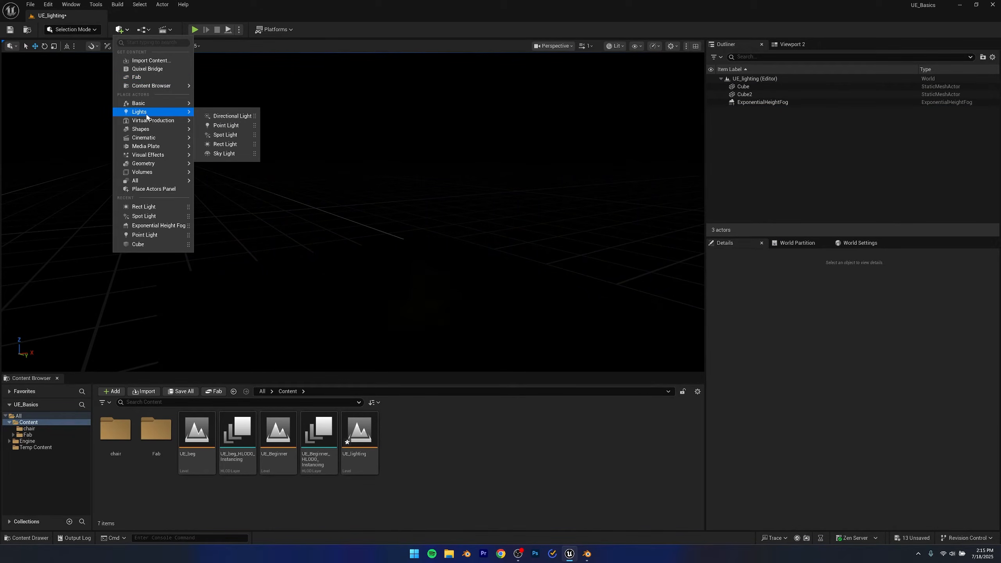
pyautogui.click(225, 153)
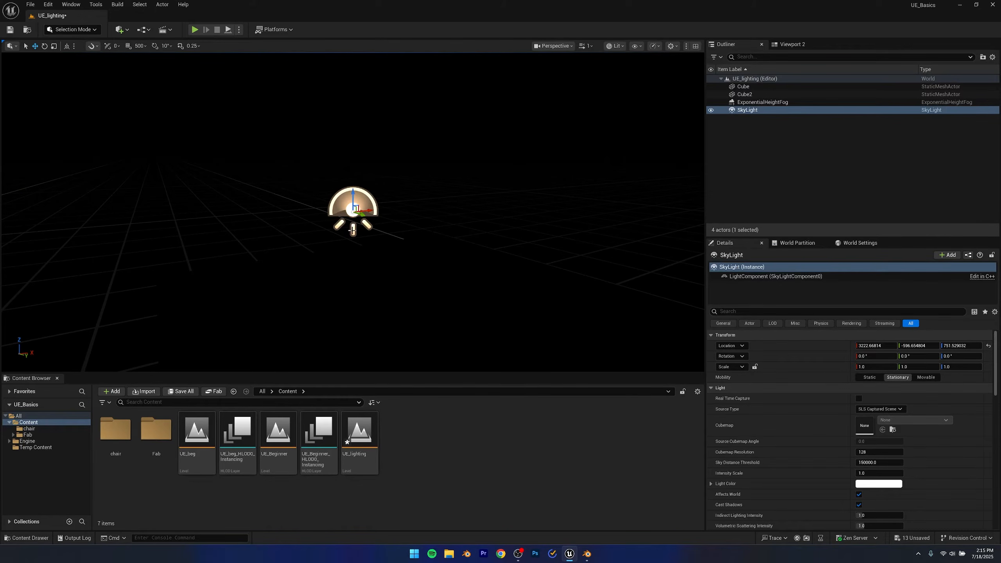
pyautogui.click(71, 5)
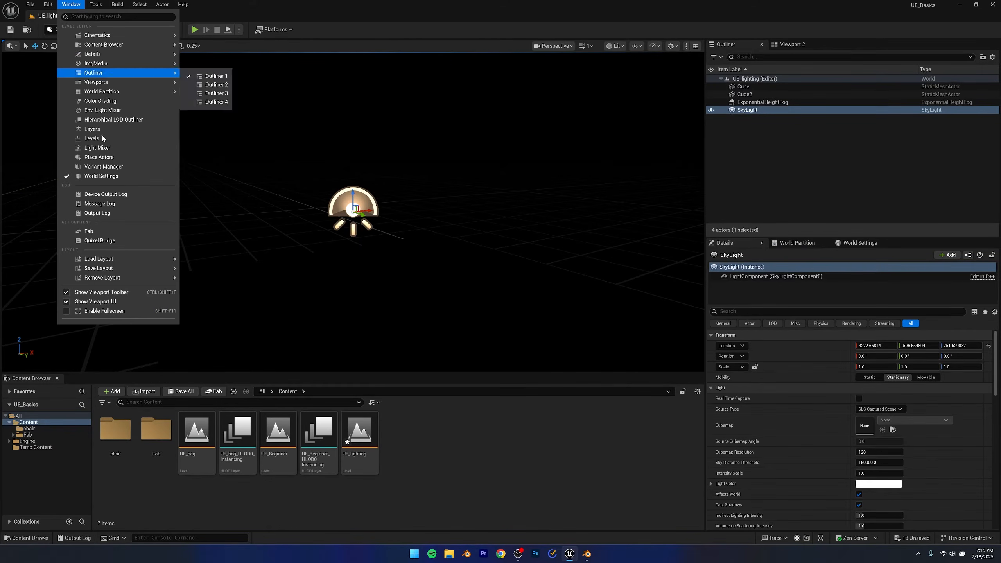
pyautogui.click(405, 127)
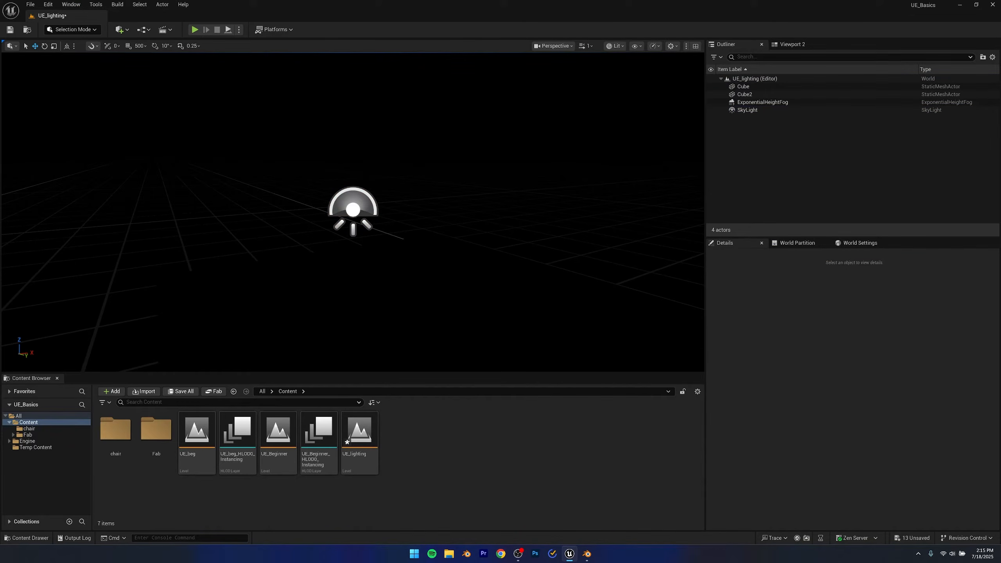
# Delete the sky light from the level
pyautogui.click(355, 208)
pyautogui.press('Delete')
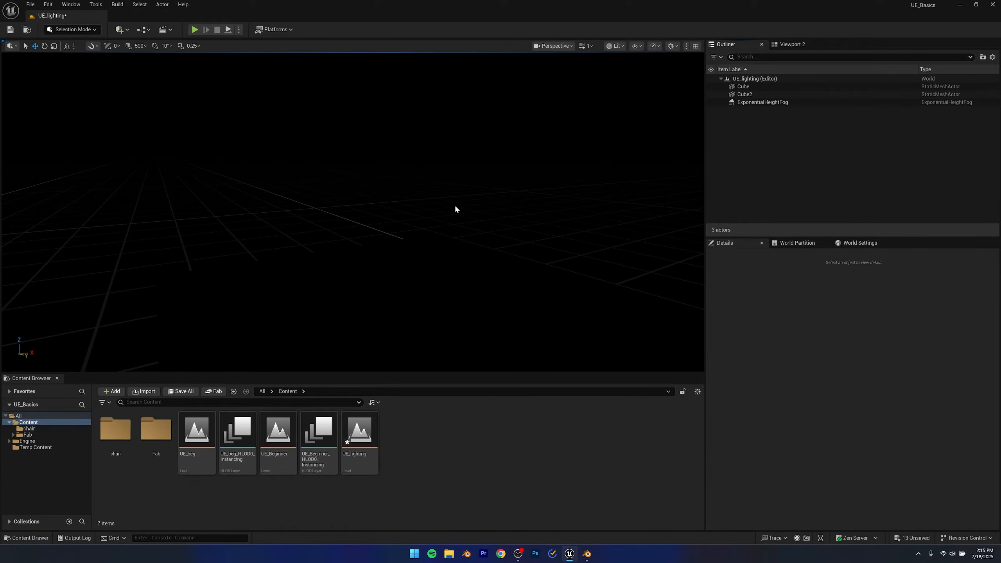
pyautogui.moveTo(455, 209); pyautogui.dragTo(464, 238, button='right')
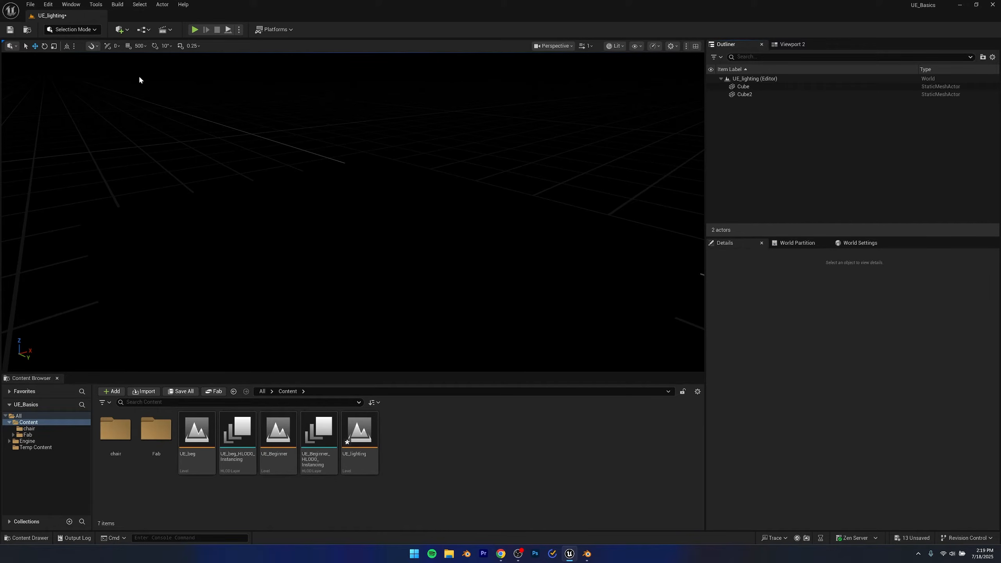
# Create a sky light, directional light, sky atmosphere, volumetric cloud and height fog with the Env. Light Mixer, and close the mixer
pyautogui.click(74, 8)
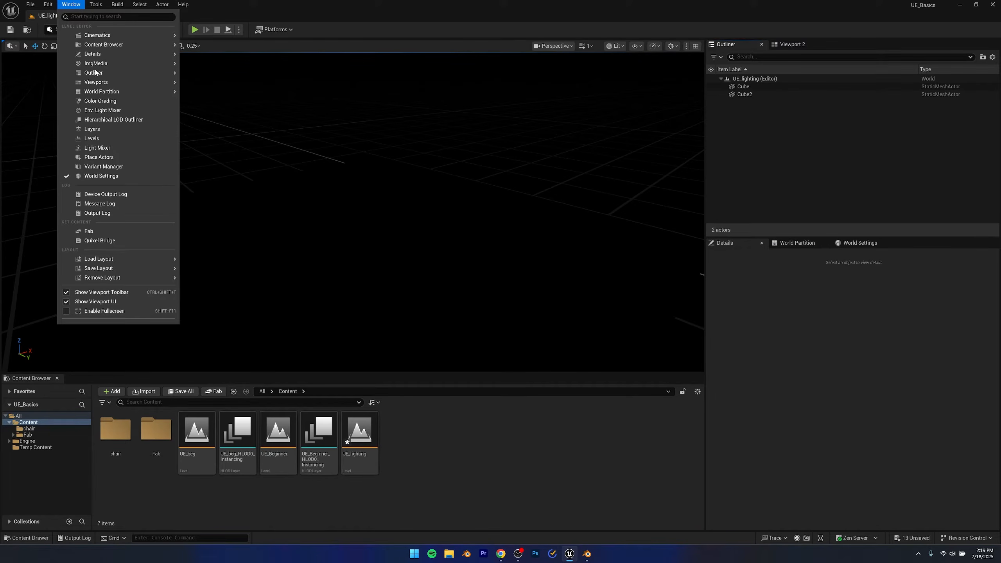
pyautogui.click(103, 111)
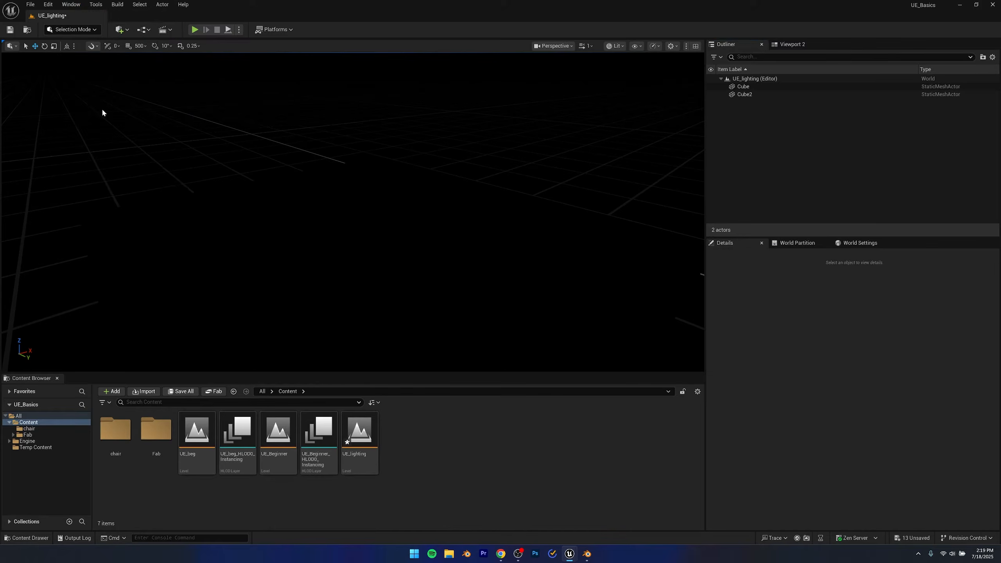
pyautogui.click(452, 154)
pyautogui.click(452, 154)
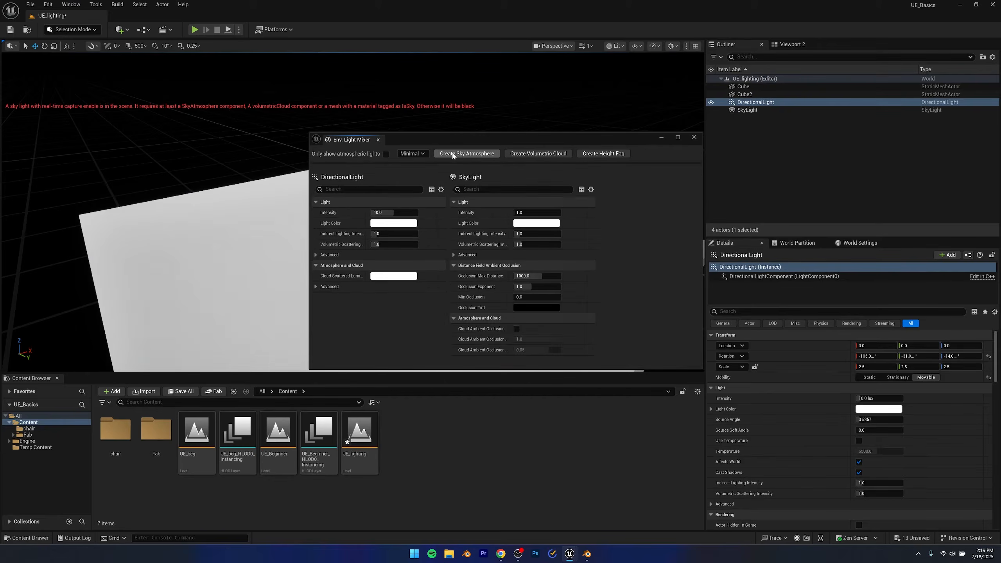
pyautogui.click(453, 154)
pyautogui.click(453, 154)
pyautogui.click(452, 154)
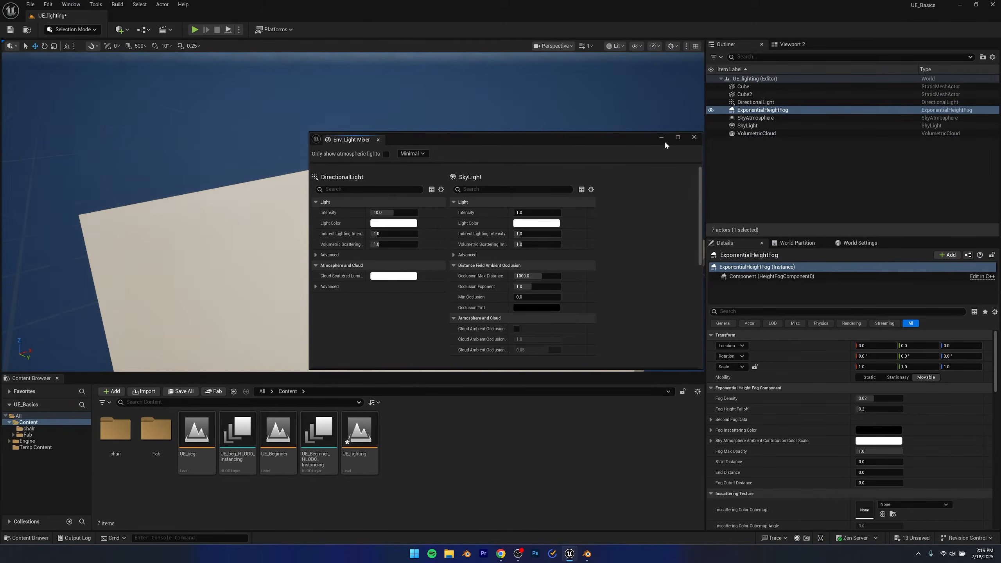
pyautogui.click(694, 138)
# Examine the sun, clouds, sky horizon and the cube's shadow on the platform from several viewpoints
pyautogui.moveTo(501, 262)
pyautogui.mouseDown(button='right')
pyautogui.moveTo(509, 213)
pyautogui.moveTo(485, 209)
pyautogui.moveTo(501, 262)
pyautogui.mouseUp(button='right')
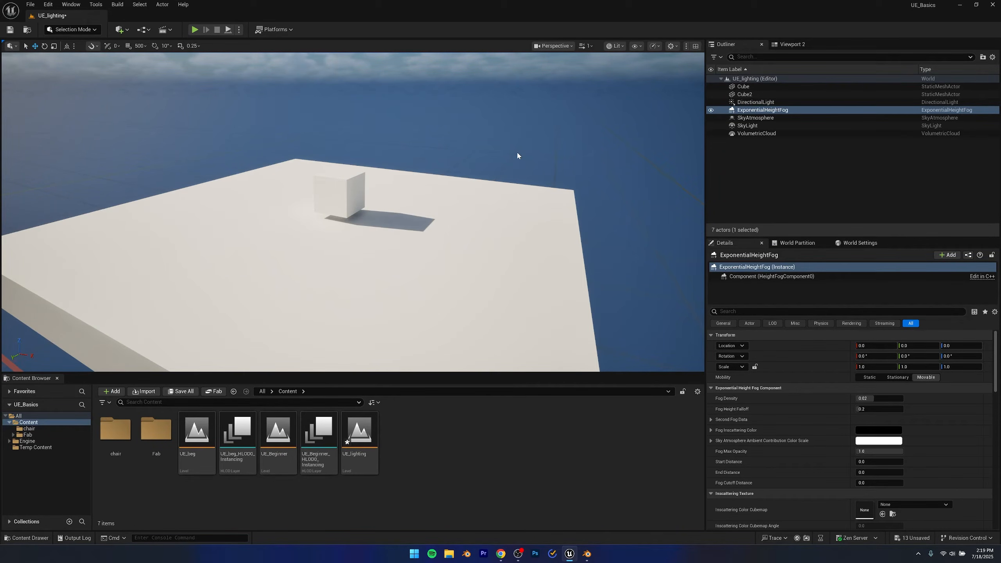
pyautogui.moveTo(517, 156); pyautogui.dragTo(508, 81, button='right')
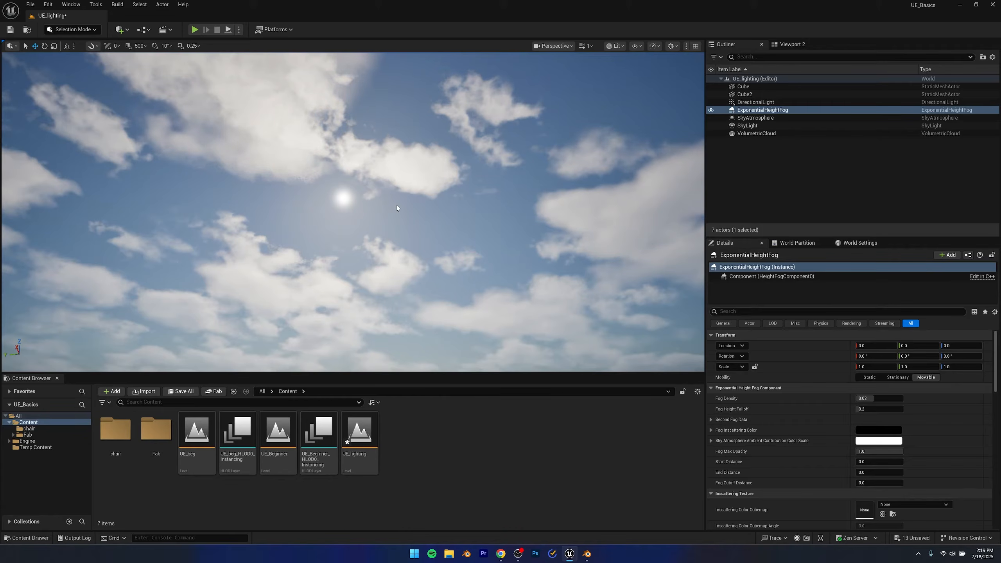
pyautogui.moveTo(381, 215)
pyautogui.mouseDown(button='right')
pyautogui.moveTo(384, 308)
pyautogui.moveTo(502, 329)
pyautogui.moveTo(465, 292)
pyautogui.moveTo(441, 339)
pyautogui.moveTo(422, 276)
pyautogui.moveTo(428, 290)
pyautogui.moveTo(365, 203)
pyautogui.moveTo(379, 199)
pyautogui.moveTo(388, 220)
pyautogui.mouseUp(button='right')
pyautogui.press('w')
pyautogui.press('w')
pyautogui.press('s')
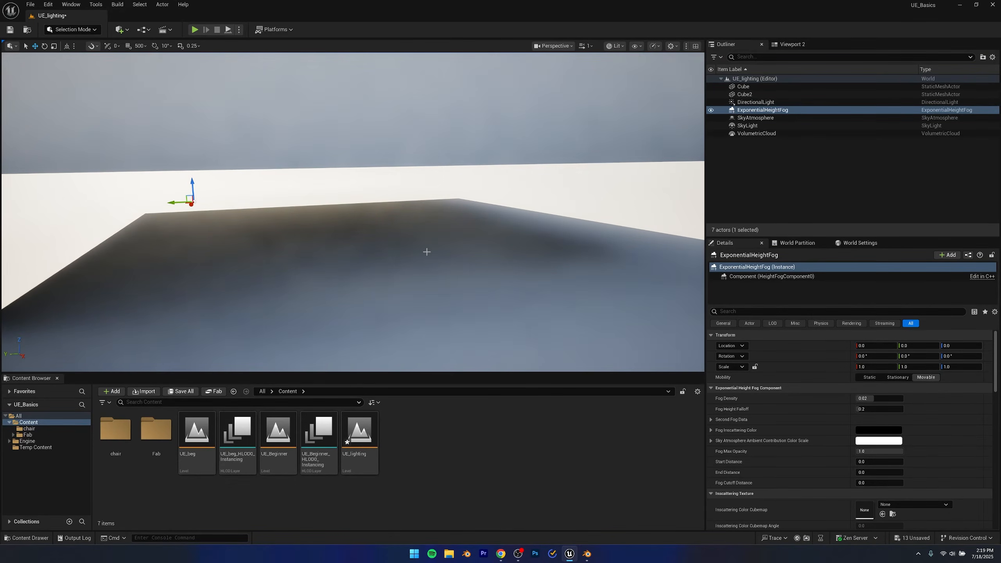
pyautogui.moveTo(445, 247); pyautogui.dragTo(428, 187, button='right')
pyautogui.press('s')
pyautogui.press('q')
pyautogui.press('w')
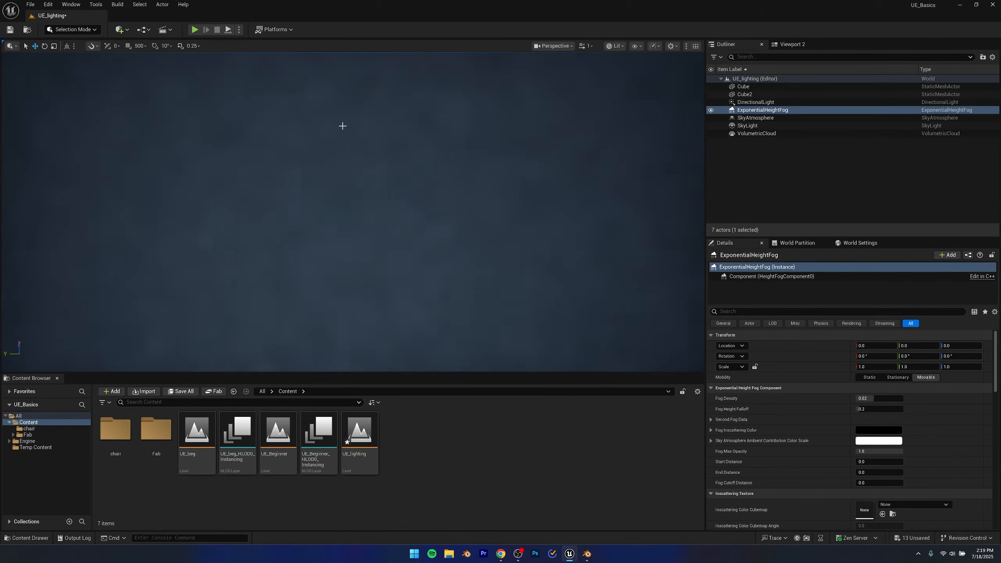
pyautogui.moveTo(409, 202); pyautogui.dragTo(459, 268, button='right')
pyautogui.press('s')
pyautogui.press('a')
pyautogui.press('w')
pyautogui.press('s')
pyautogui.press('a')
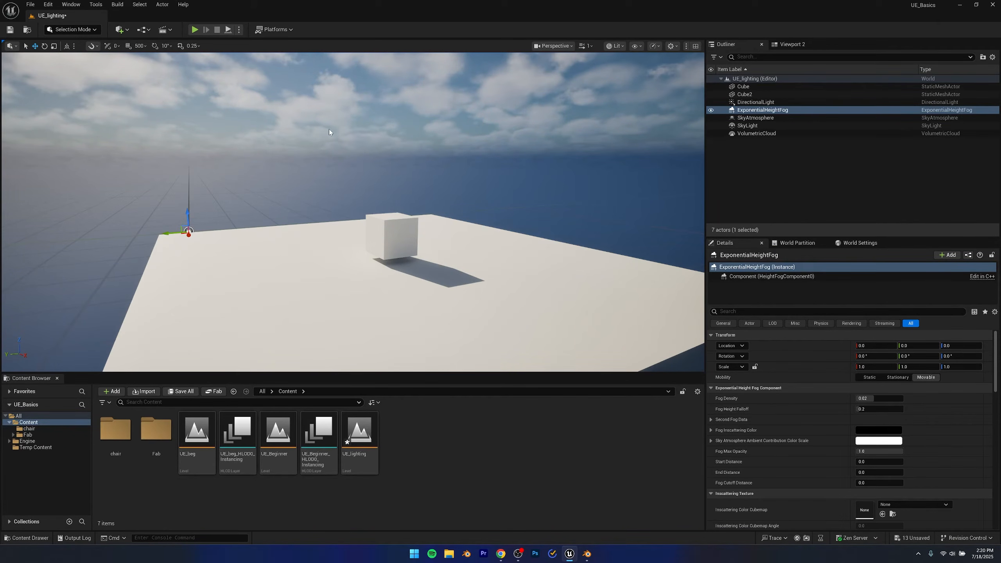
# Search the placeable actors for post process and add a Post Process Volume to the level
pyautogui.click(121, 30)
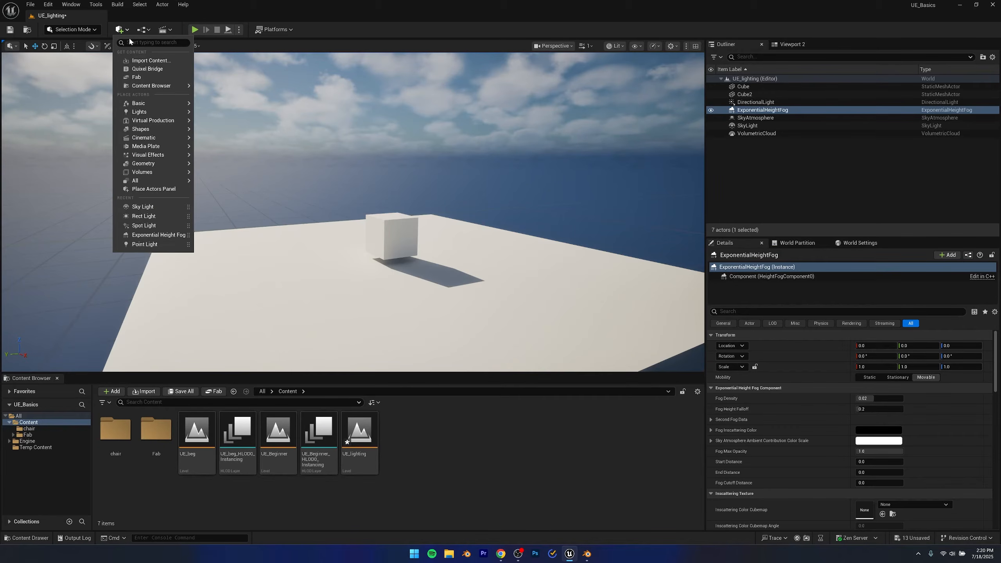
pyautogui.write('p')
pyautogui.press('BackSpace')
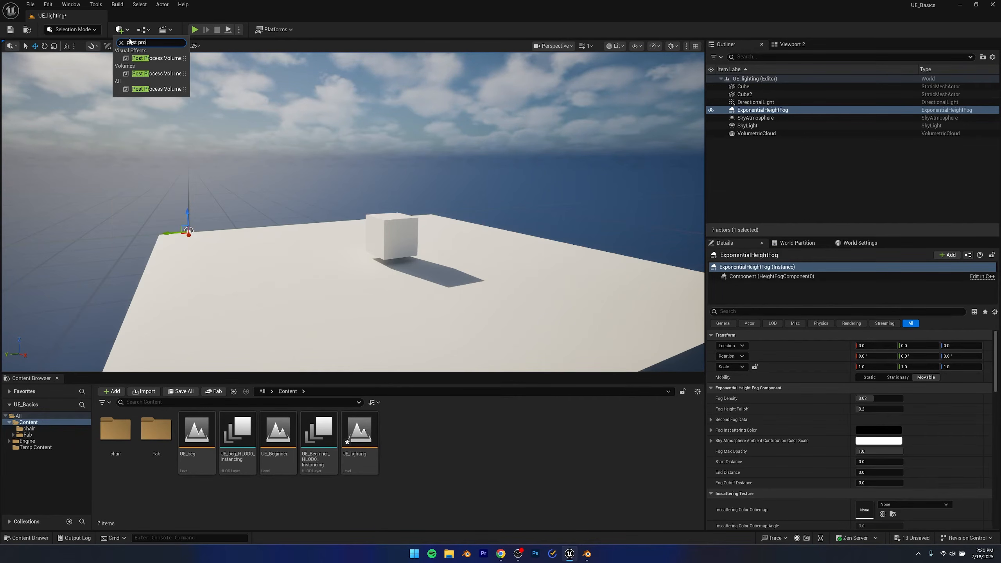
pyautogui.write('roc')
pyautogui.click(139, 59)
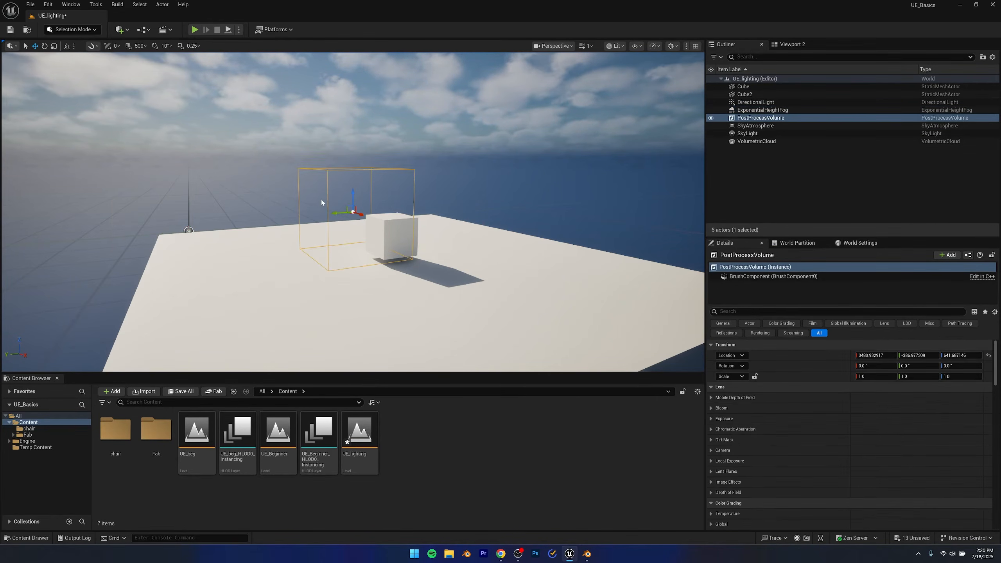
# Raise the post process volume to a Z location of about 751 and view its bounds around the cube
pyautogui.moveTo(399, 215); pyautogui.dragTo(396, 240, button='right')
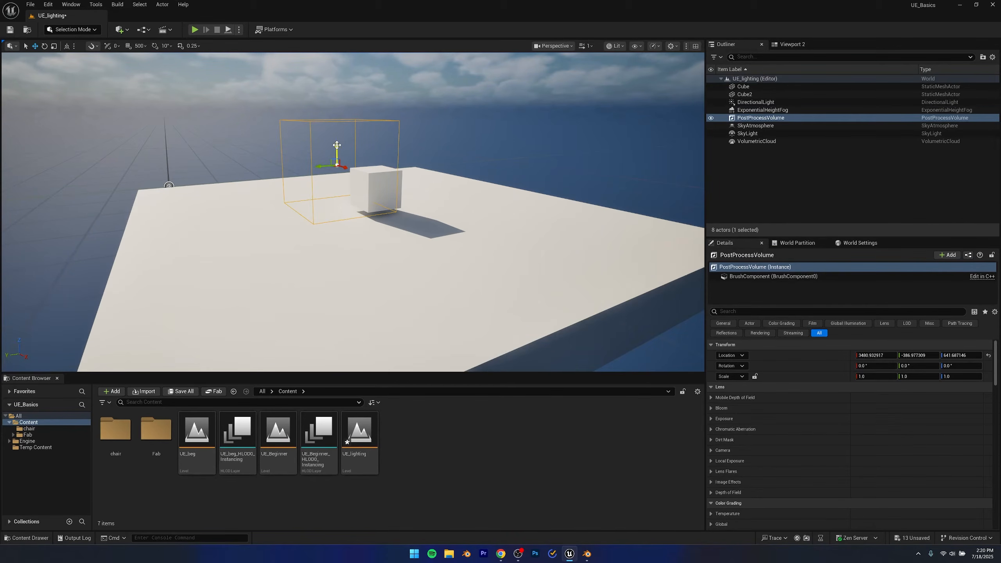
pyautogui.moveTo(331, 160); pyautogui.dragTo(326, 101)
pyautogui.moveTo(421, 178); pyautogui.dragTo(338, 169, button='right')
pyautogui.press('w')
pyautogui.press('s')
pyautogui.press('e')
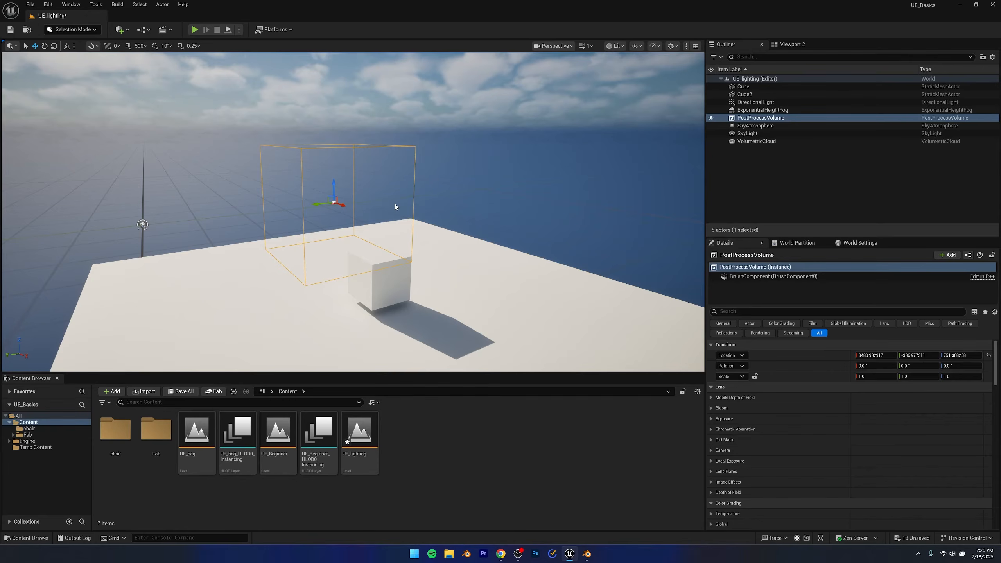
# Find the post process volume's unbound setting and enable Infinite Extent (Unbound)
pyautogui.click(736, 311)
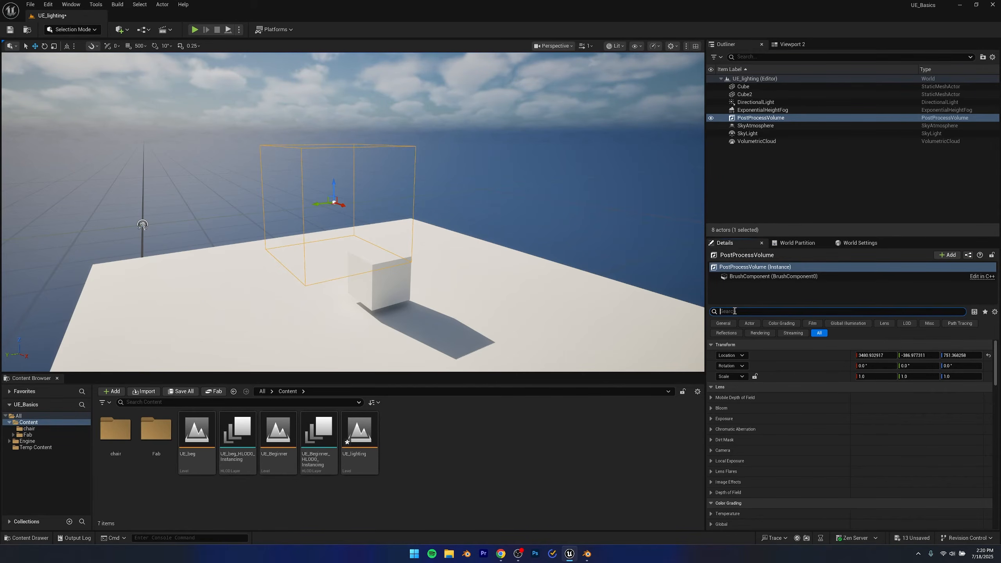
pyautogui.write('unbound')
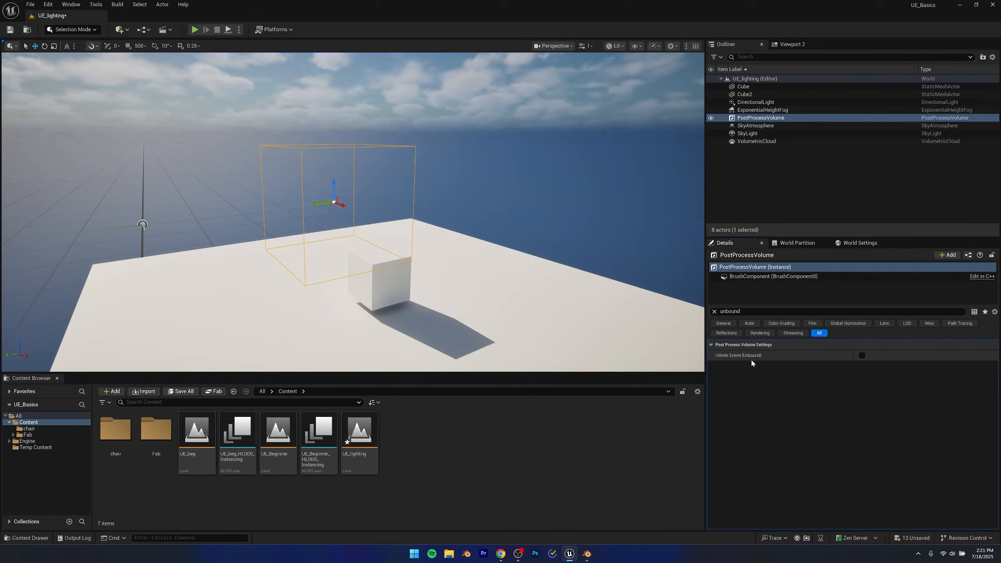
pyautogui.click(861, 355)
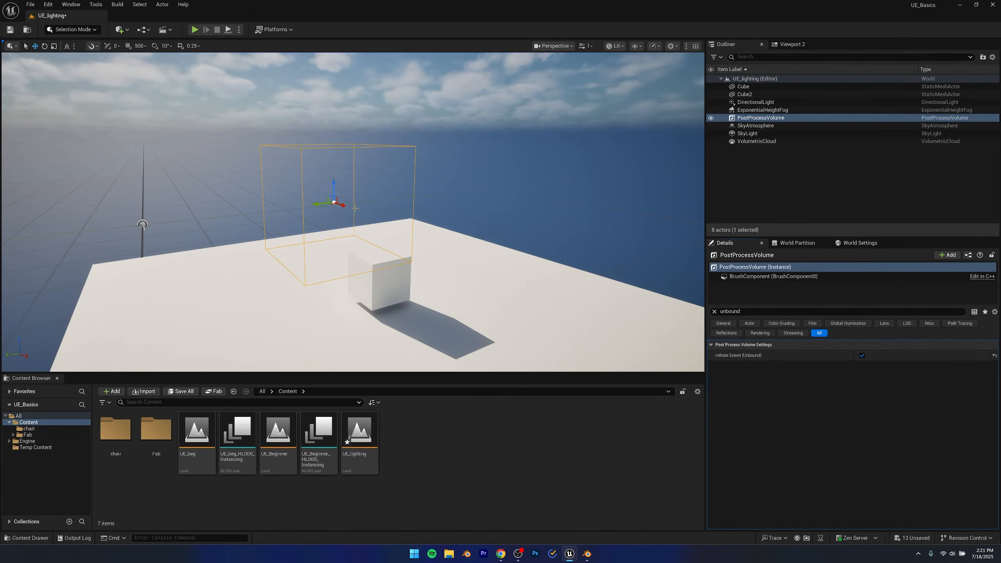
# Lower the post process volume beneath the platform to a Z location of about 280
pyautogui.moveTo(412, 172); pyautogui.dragTo(394, 188, button='right')
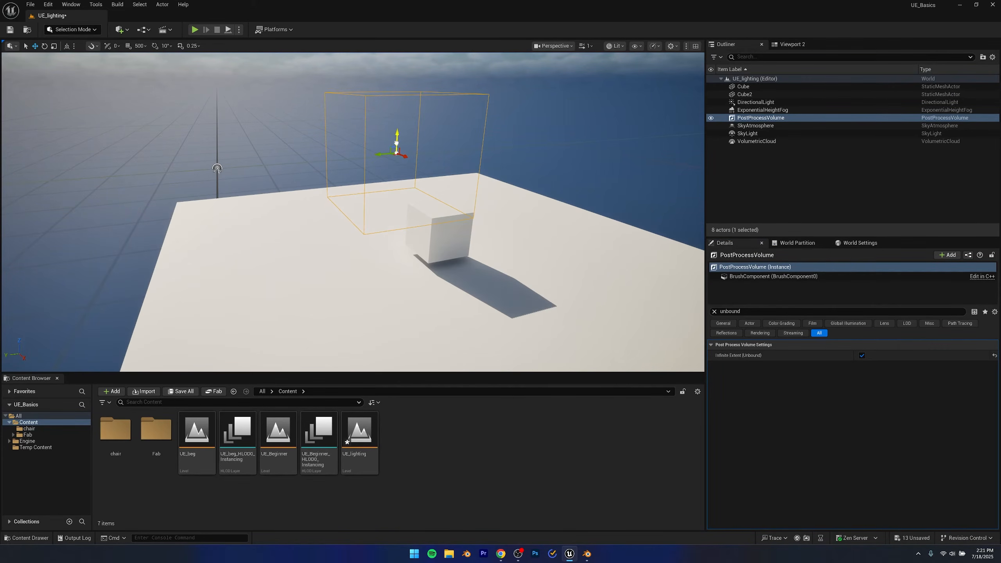
pyautogui.moveTo(395, 141); pyautogui.dragTo(372, 362)
pyautogui.moveTo(429, 276); pyautogui.dragTo(461, 261, button='right')
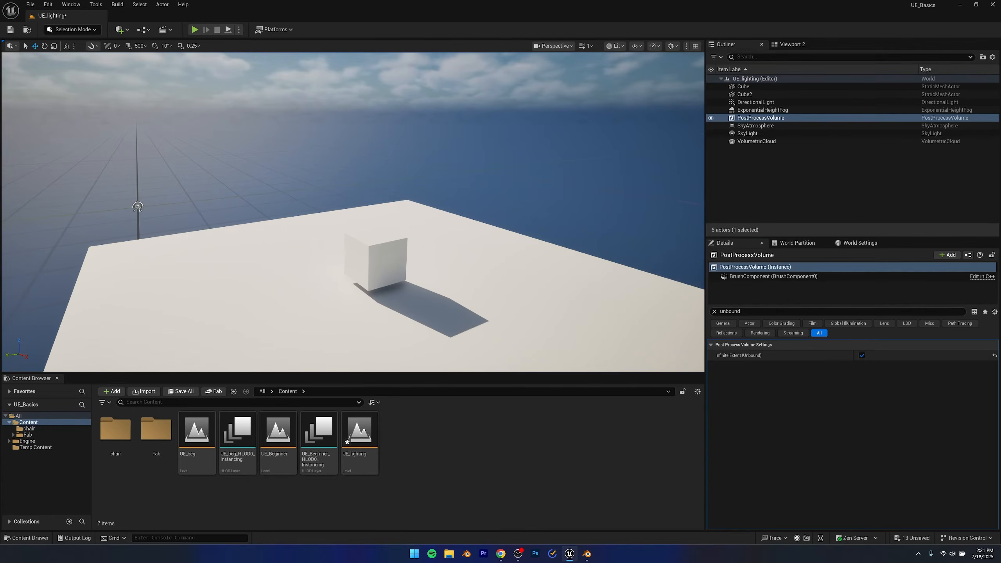
# Look through all of the post process volume's settings, enable its exposure Metering Mode override and set it to Manual
pyautogui.click(715, 311)
pyautogui.scroll(-5, 748, 432)
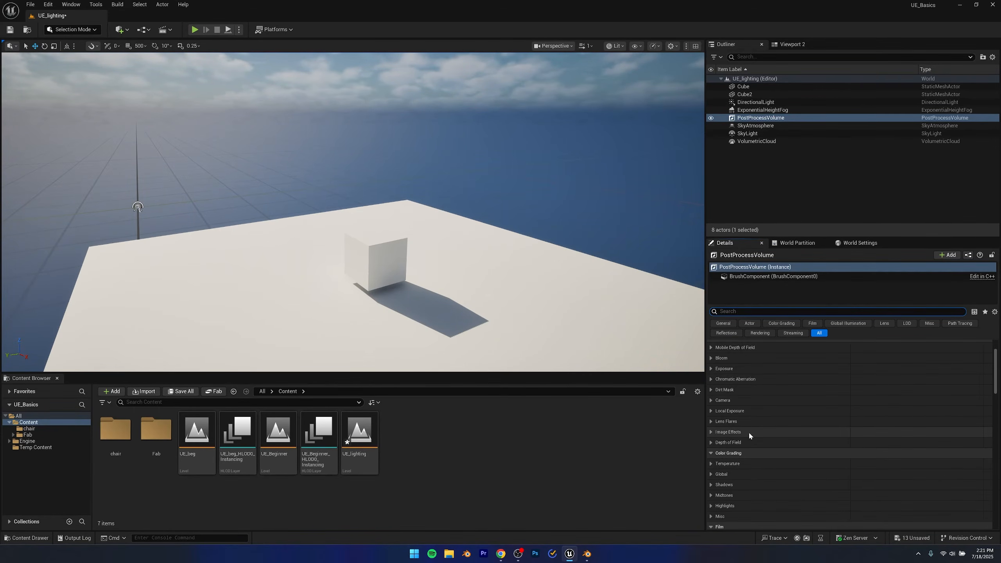
pyautogui.scroll(-3, 768, 420)
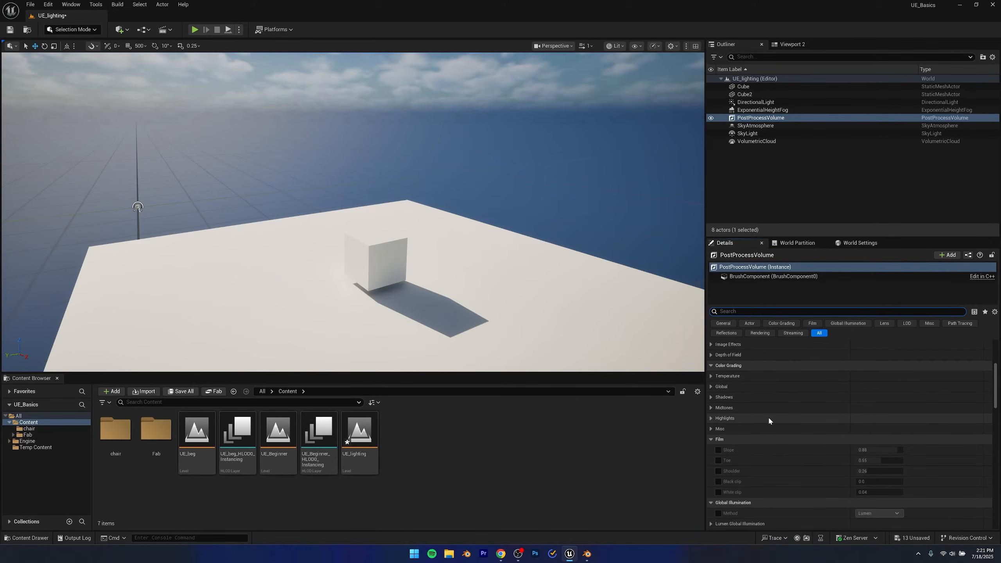
pyautogui.scroll(-5, 769, 421)
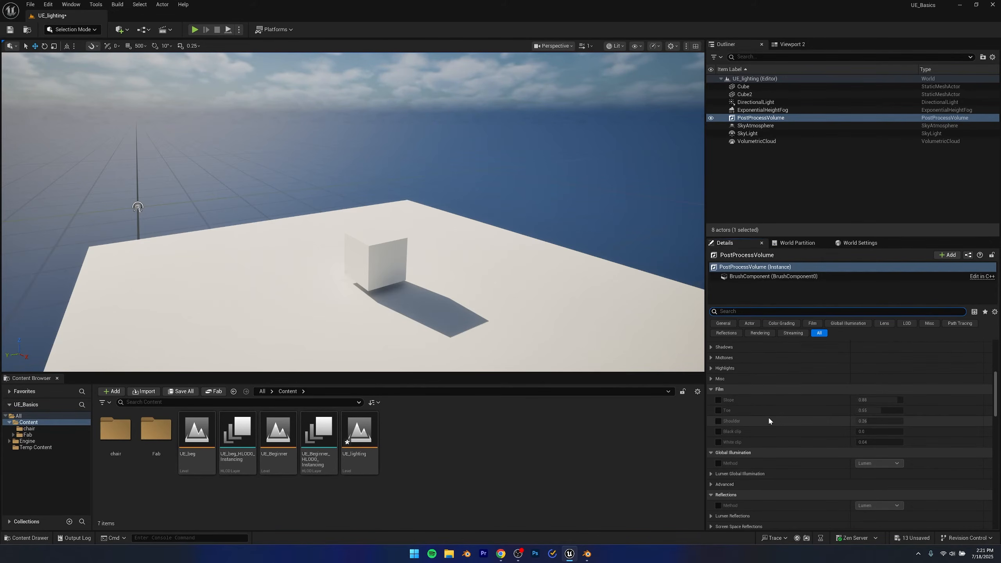
pyautogui.scroll(-10, 769, 420)
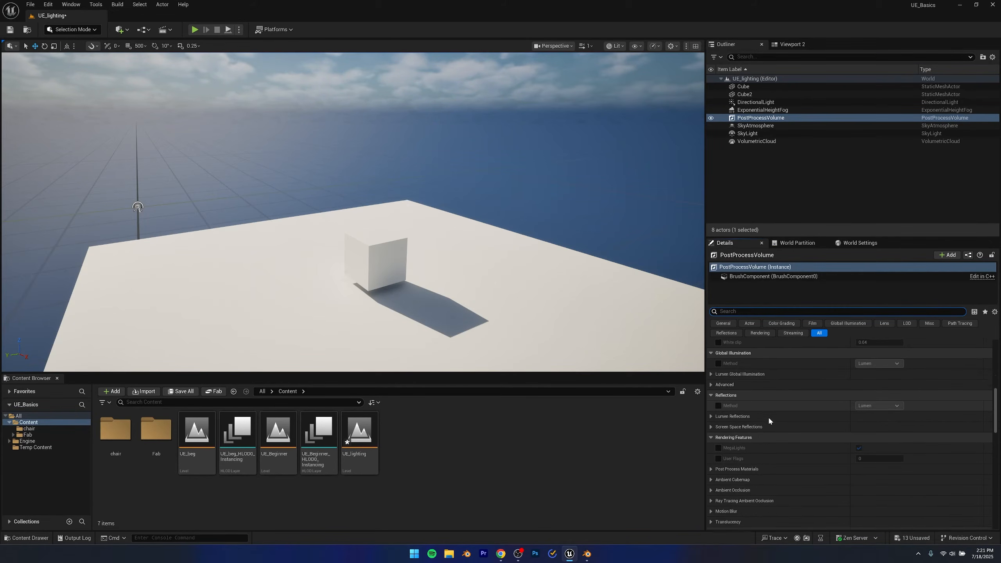
pyautogui.scroll(20, 768, 417)
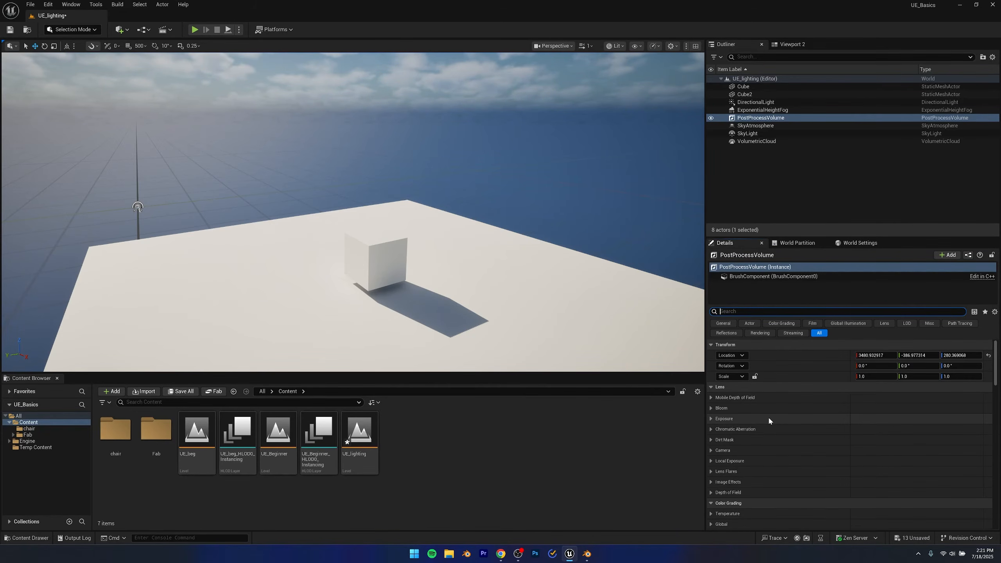
pyautogui.click(711, 419)
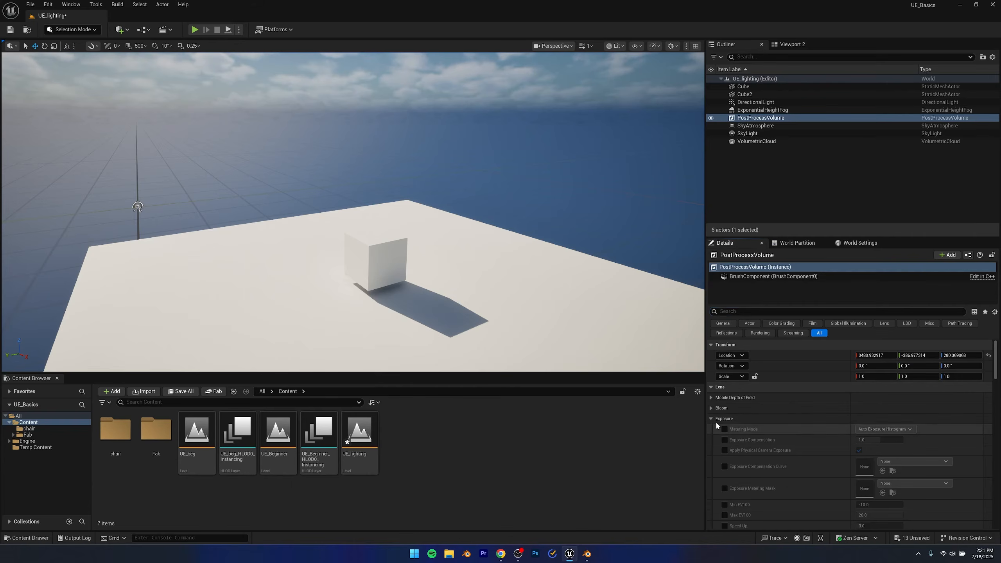
pyautogui.click(724, 429)
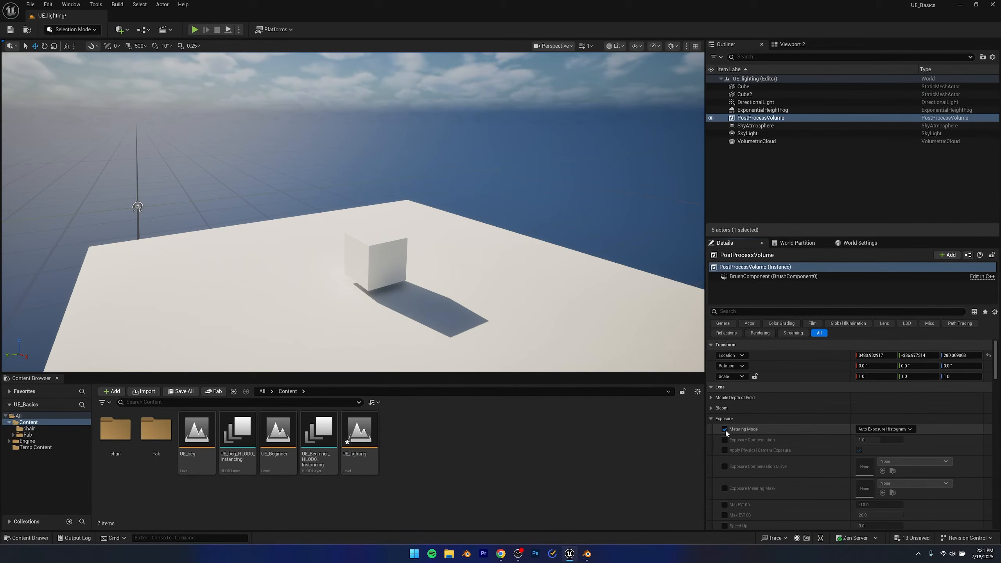
pyautogui.scroll(-2, 726, 428)
pyautogui.click(879, 405)
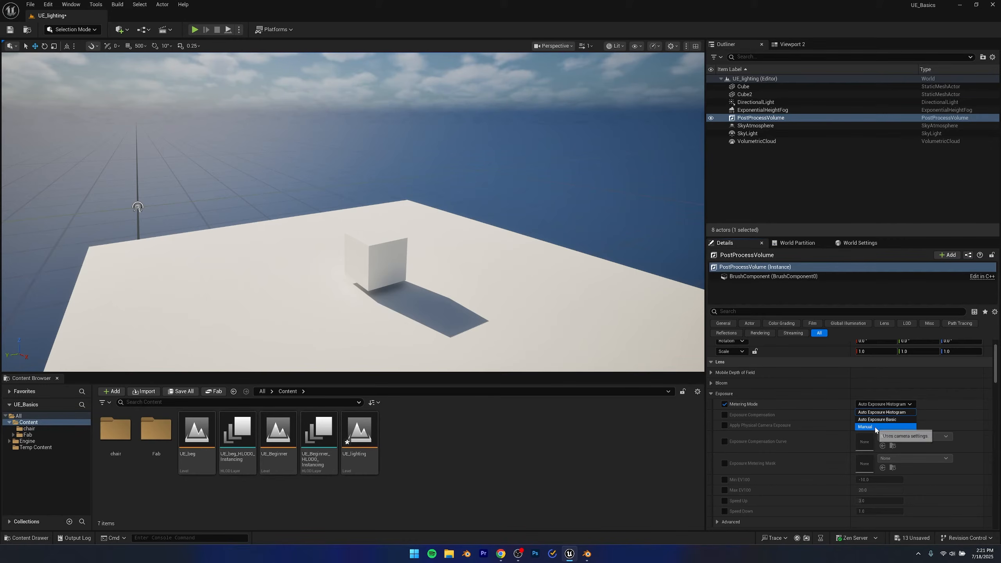
pyautogui.click(875, 427)
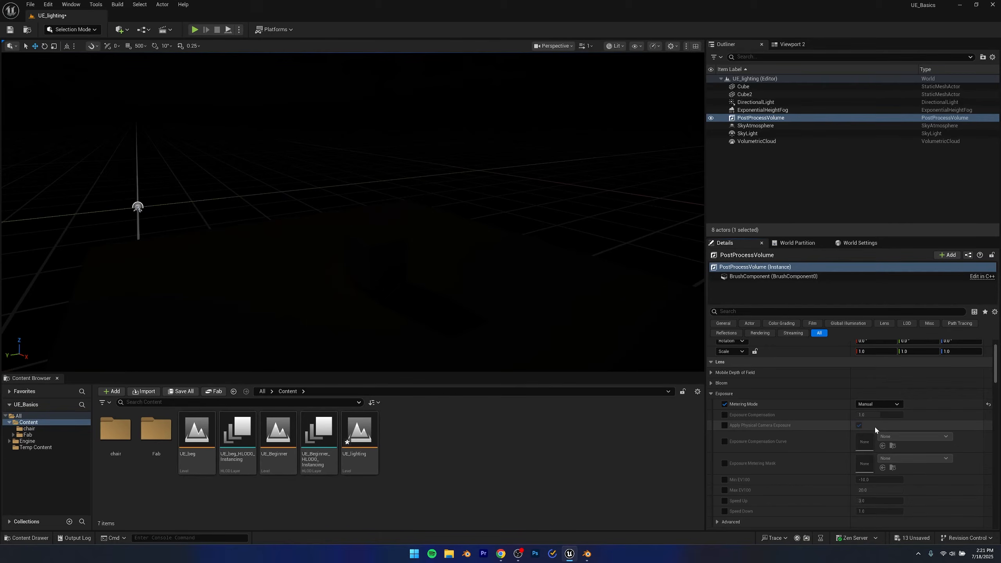
# Enable the post process volume's Exposure Compensation override and set it to 9
pyautogui.click(724, 415)
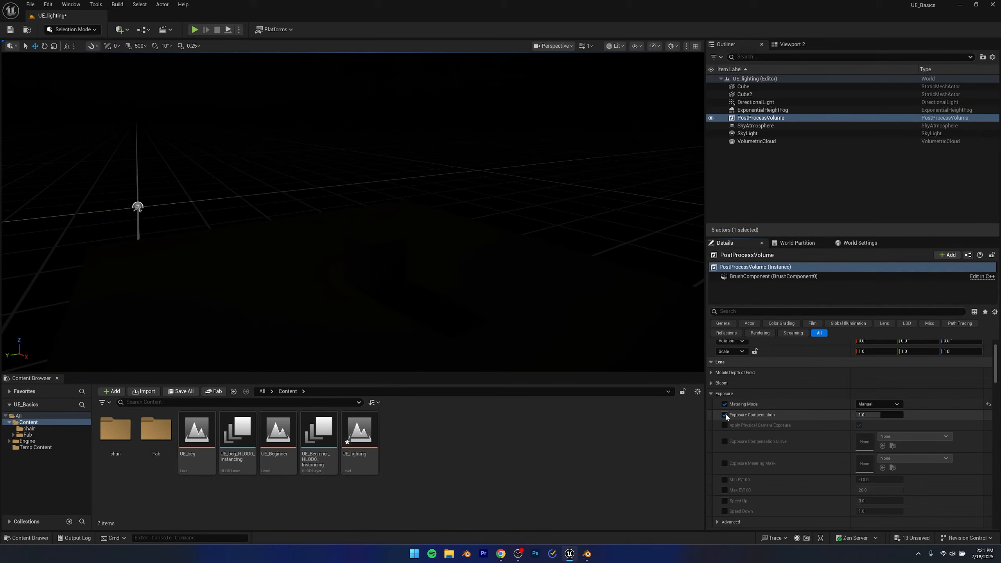
pyautogui.moveTo(867, 415)
pyautogui.mouseDown()
pyautogui.moveTo(903, 416)
pyautogui.moveTo(886, 415)
pyautogui.mouseUp()
pyautogui.click(886, 415)
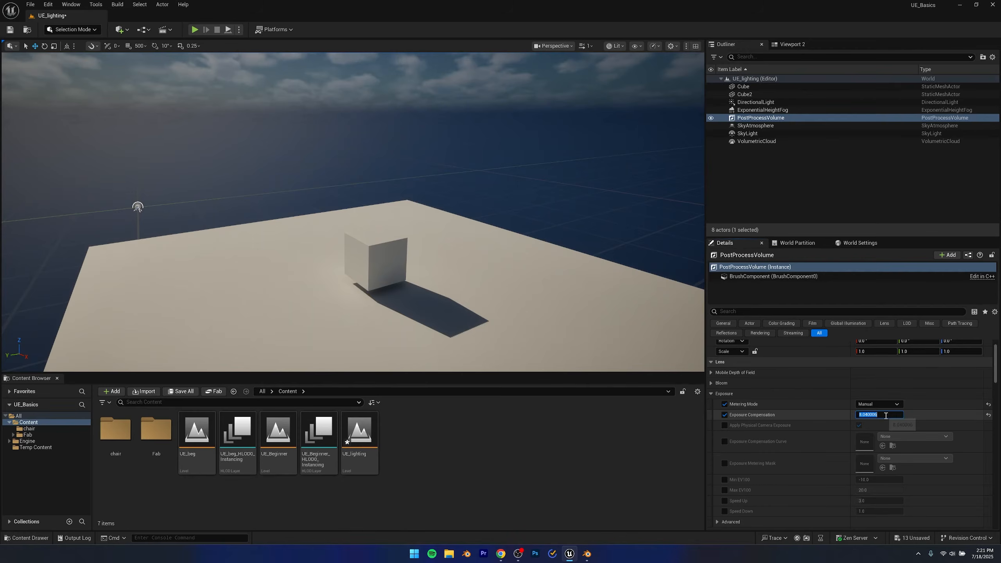
pyautogui.write('9')
pyautogui.press('Return')
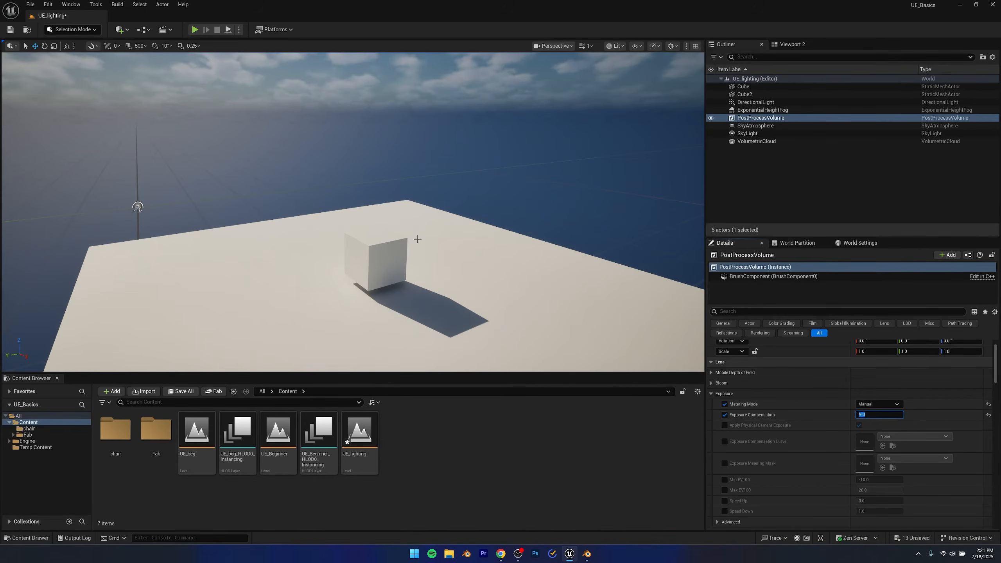
pyautogui.moveTo(416, 237); pyautogui.dragTo(395, 256, button='right')
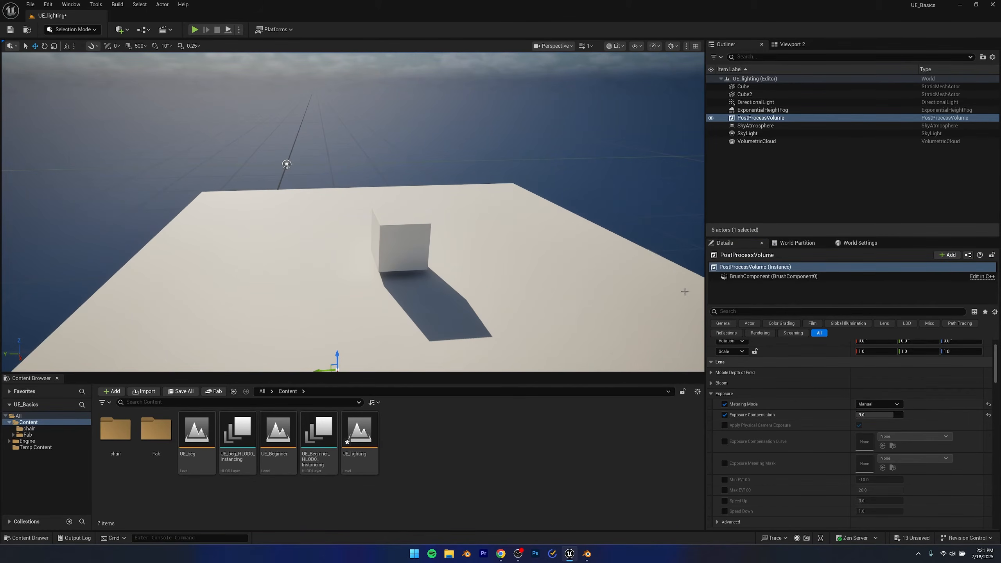
# Set the Exposure Compensation to 10 and check the brightness of the platform, cube and sky
pyautogui.click(872, 415)
pyautogui.write('10')
pyautogui.press('Return')
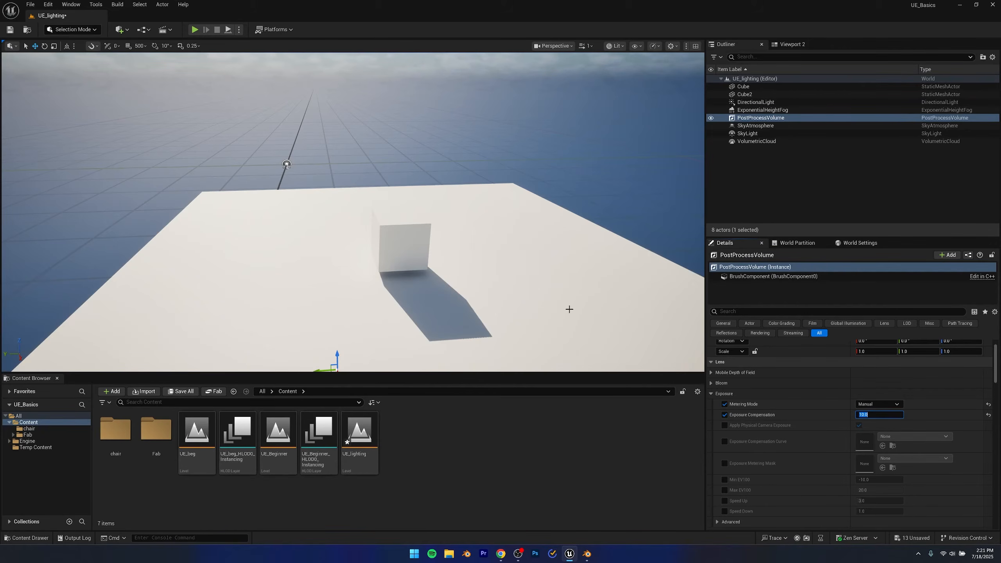
pyautogui.moveTo(568, 311); pyautogui.dragTo(263, 355, button='right')
pyautogui.moveTo(355, 213); pyautogui.dragTo(352, 259, button='right')
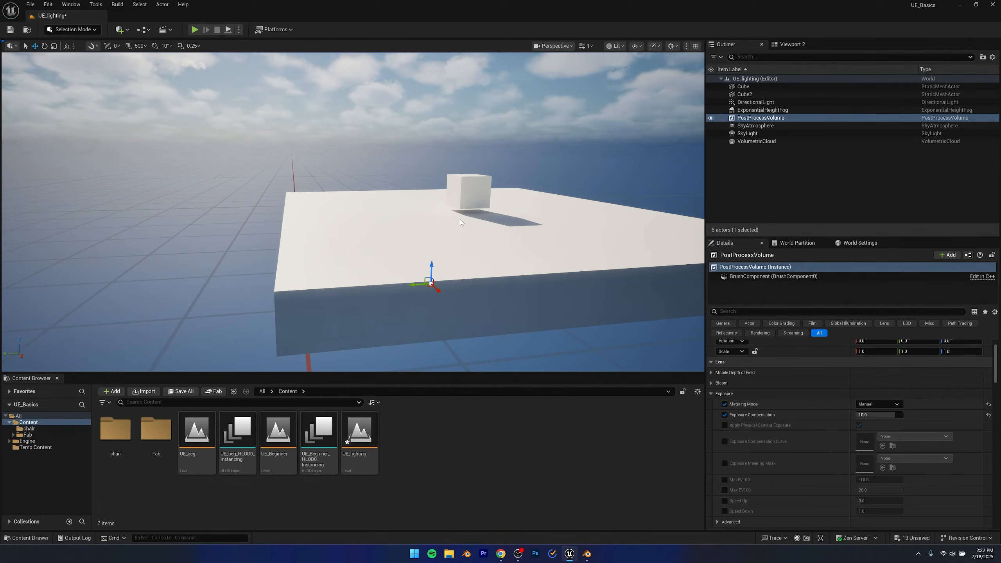
pyautogui.moveTo(460, 220); pyautogui.dragTo(519, 260, button='right')
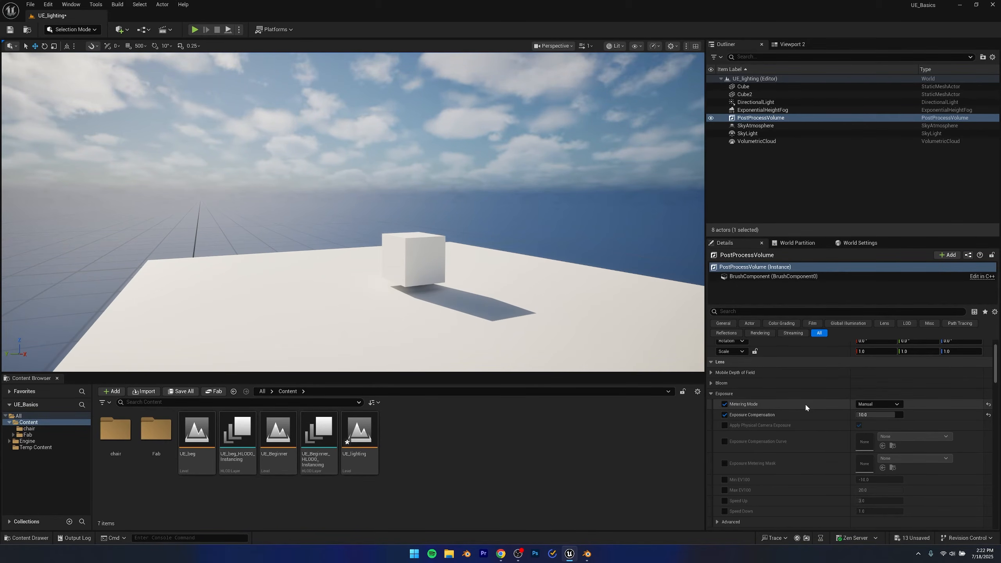
# Enable the post process volume's Bloom Method and Intensity overrides, with the method set to Standard
pyautogui.scroll(-2, 805, 404)
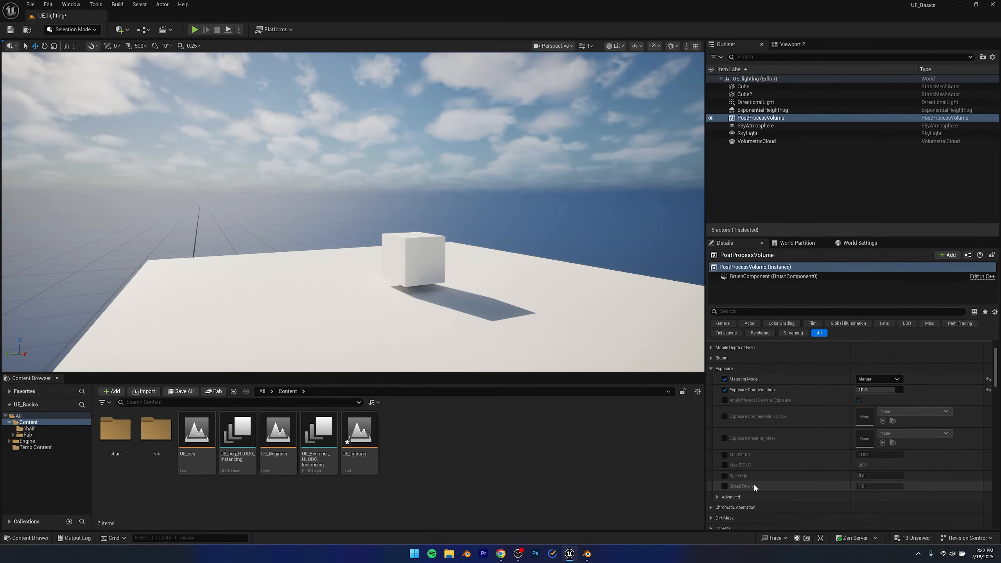
pyautogui.click(712, 370)
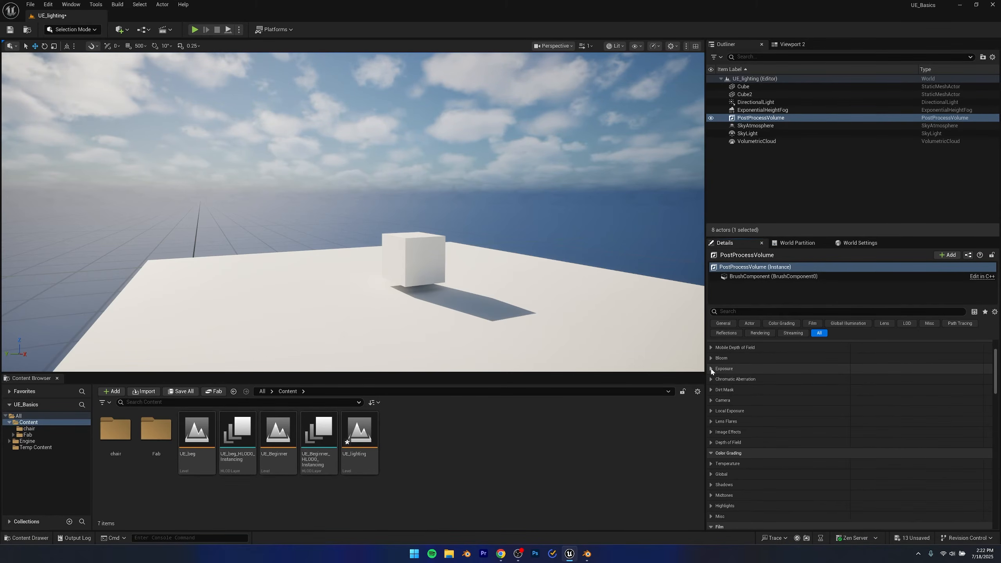
pyautogui.click(711, 358)
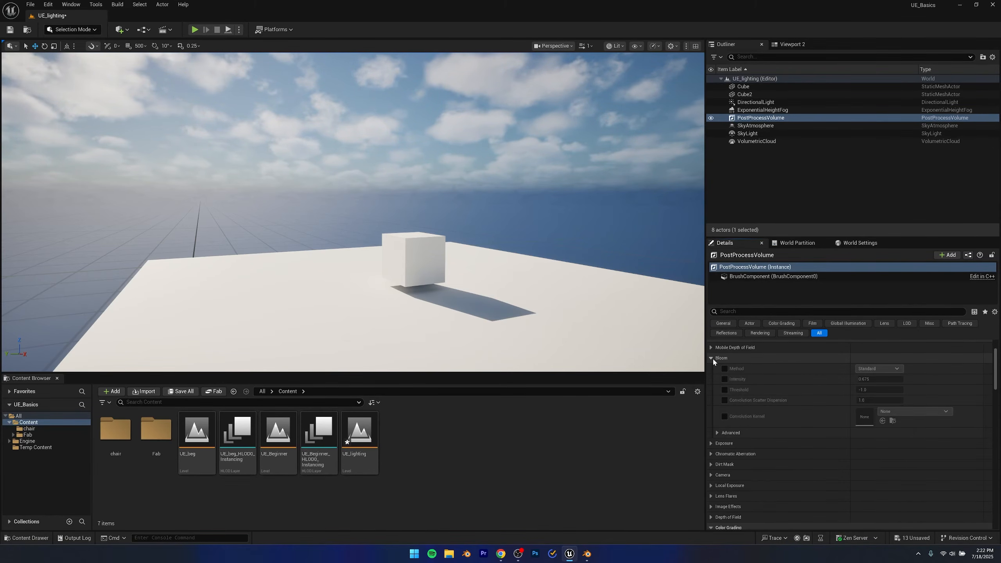
pyautogui.moveTo(426, 257)
pyautogui.mouseDown(button='right')
pyautogui.moveTo(337, 239)
pyautogui.moveTo(426, 257)
pyautogui.mouseUp(button='right')
pyautogui.press('d')
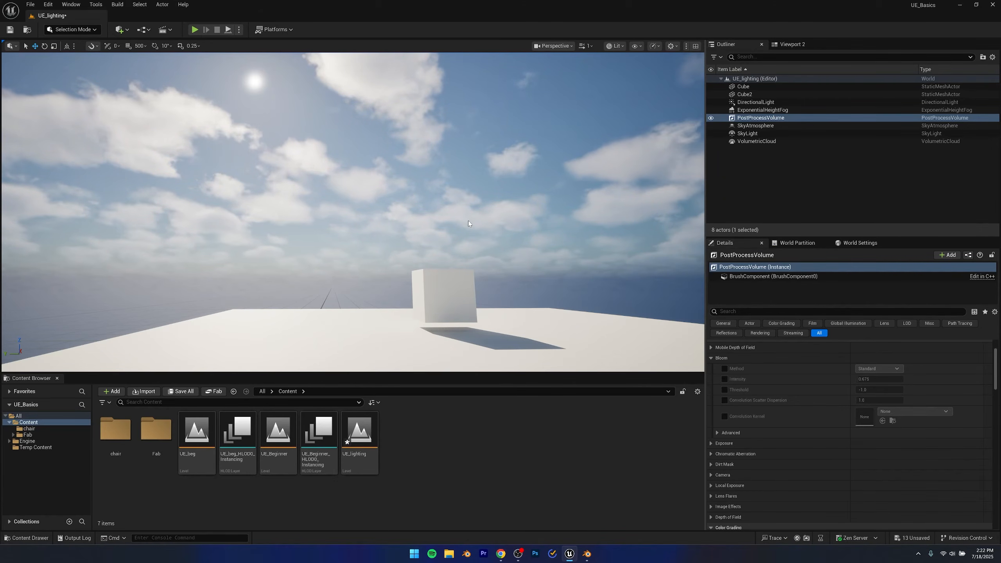
pyautogui.click(724, 369)
pyautogui.click(725, 379)
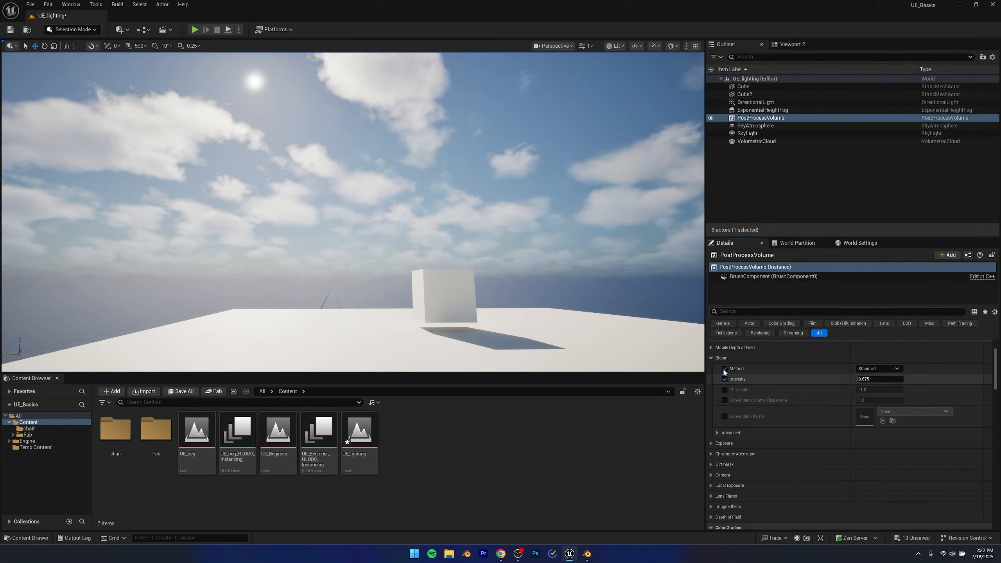
pyautogui.click(878, 369)
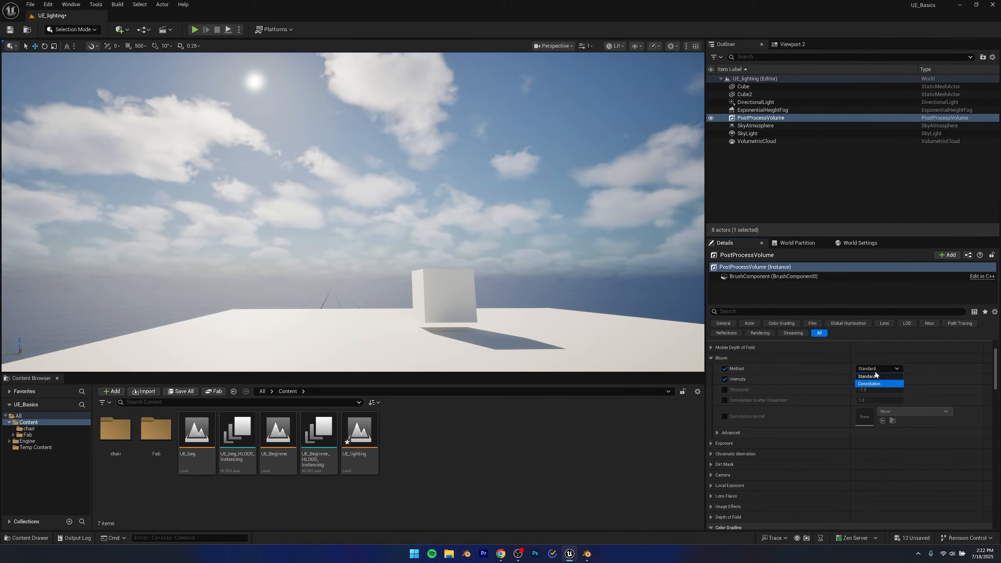
pyautogui.click(869, 377)
# Raise the Bloom Intensity to about 4.0 and check the glow over the cube and platform
pyautogui.moveTo(865, 379); pyautogui.dragTo(879, 379)
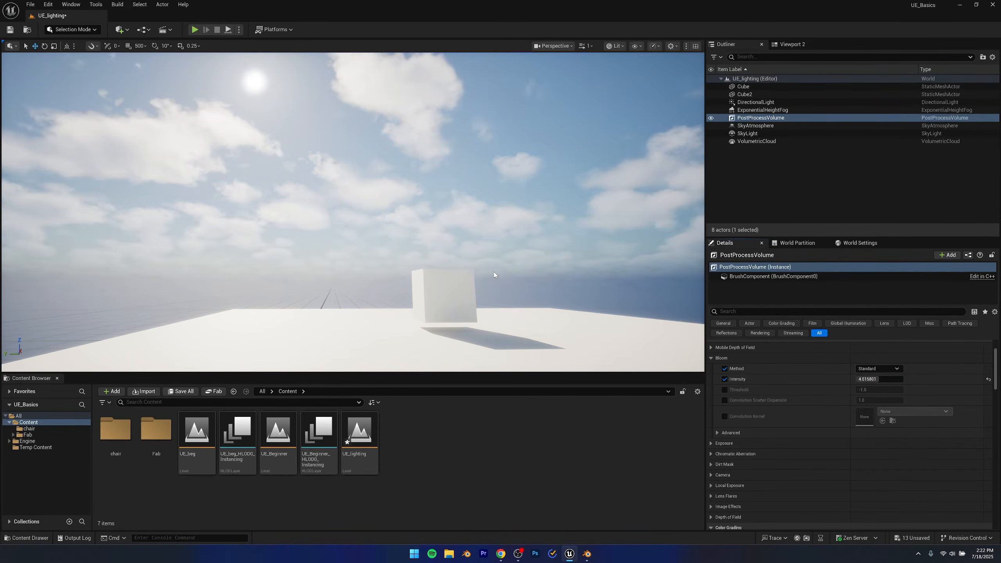
pyautogui.moveTo(494, 277); pyautogui.dragTo(502, 304, button='right')
pyautogui.press('s')
pyautogui.press('s')
pyautogui.press('w')
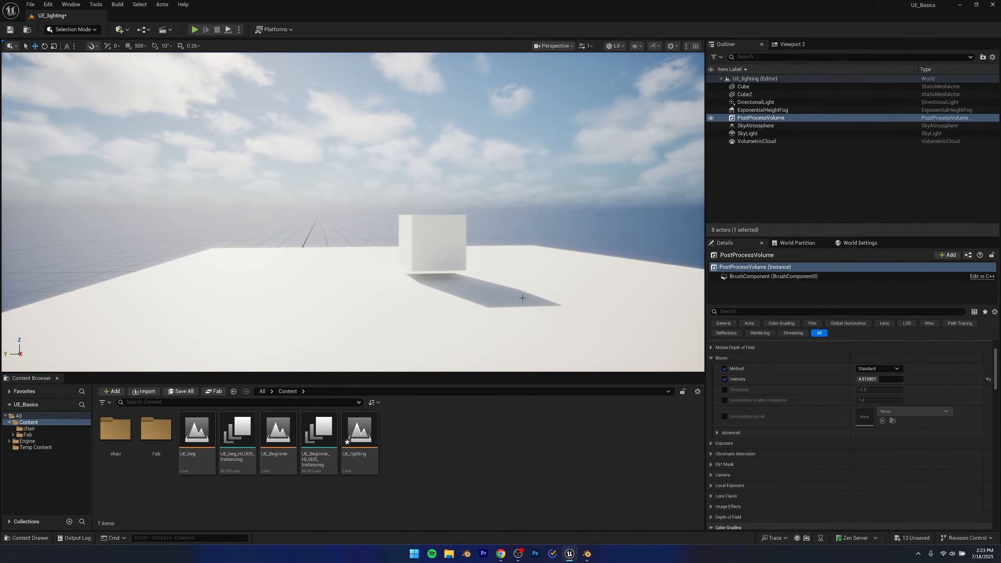
# Lower the Bloom Intensity to about 2.2, change the Bloom Method to Convolution and look at the sun
pyautogui.moveTo(880, 379); pyautogui.dragTo(871, 380)
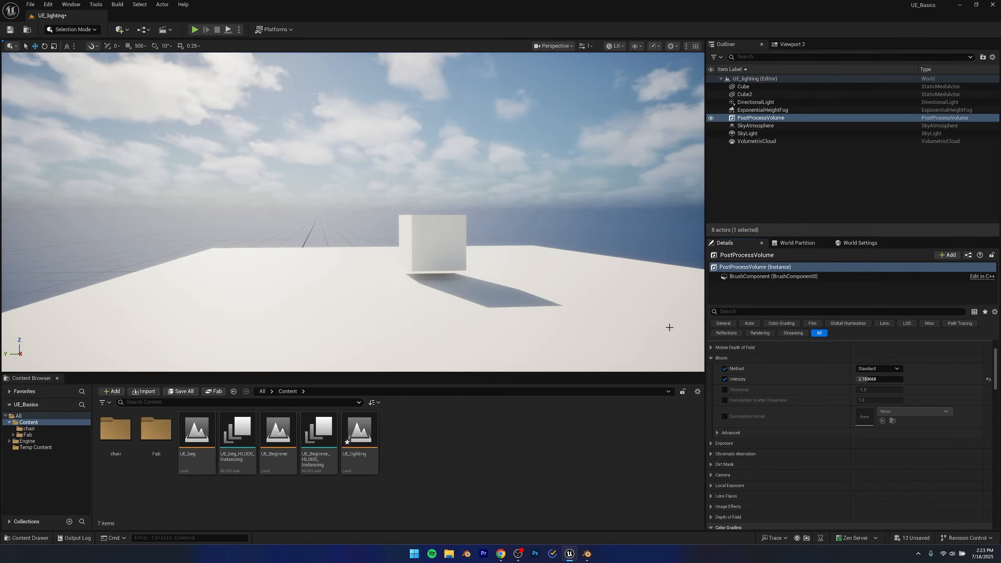
pyautogui.click(868, 370)
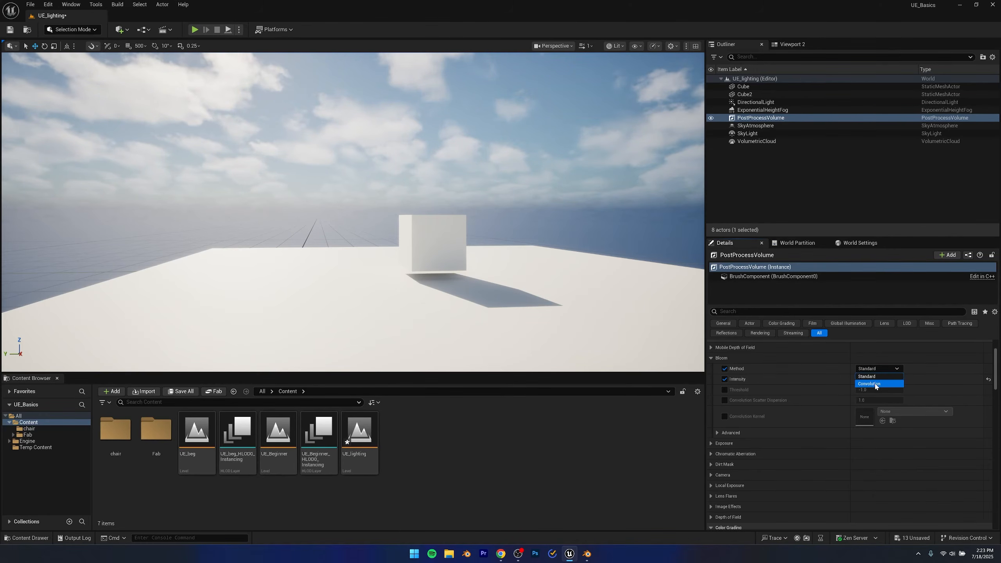
pyautogui.click(860, 379)
pyautogui.moveTo(493, 221); pyautogui.dragTo(483, 271, button='right')
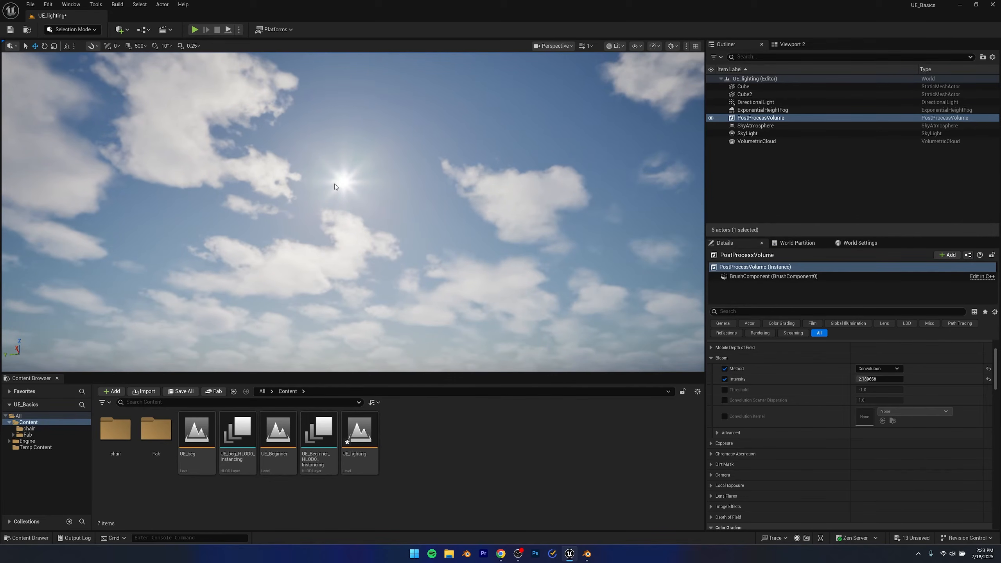
# Compare the sun's glow by switching the Bloom Method to Standard and back to Convolution
pyautogui.click(879, 369)
pyautogui.click(873, 378)
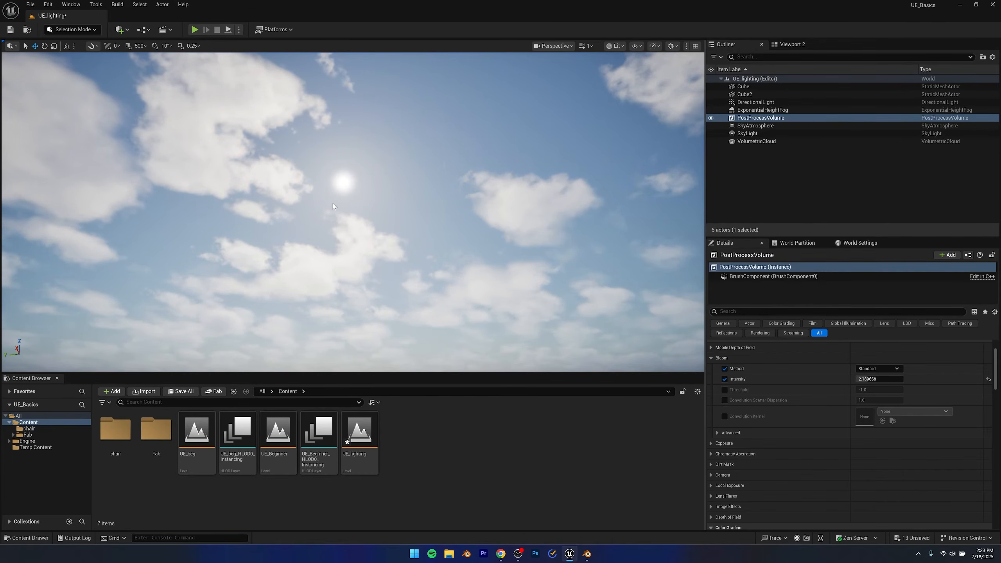
pyautogui.click(879, 368)
pyautogui.click(873, 386)
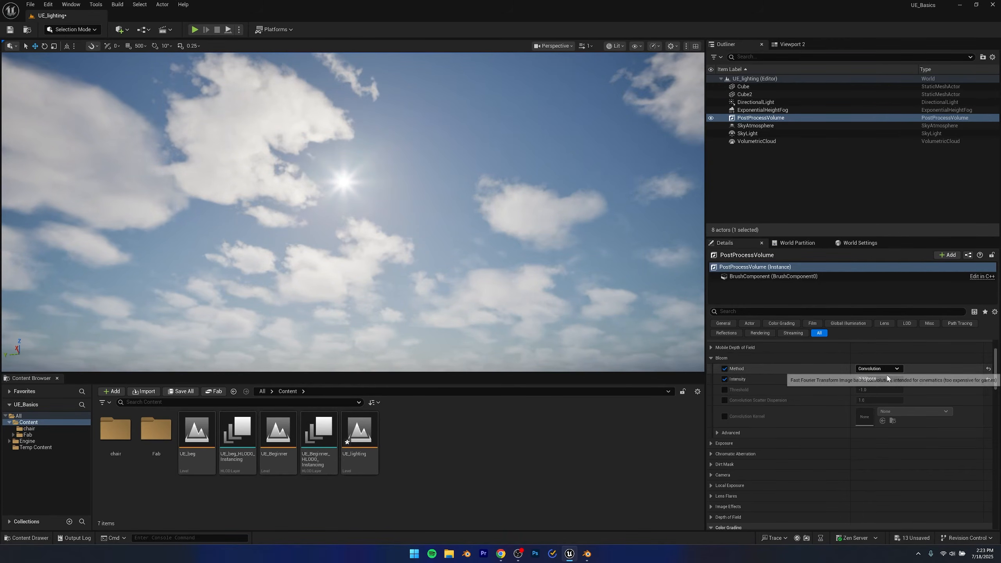
# Raise the Bloom Intensity to about 7.3 and check the glow around the sun, clouds and cube
pyautogui.moveTo(869, 380); pyautogui.dragTo(891, 379)
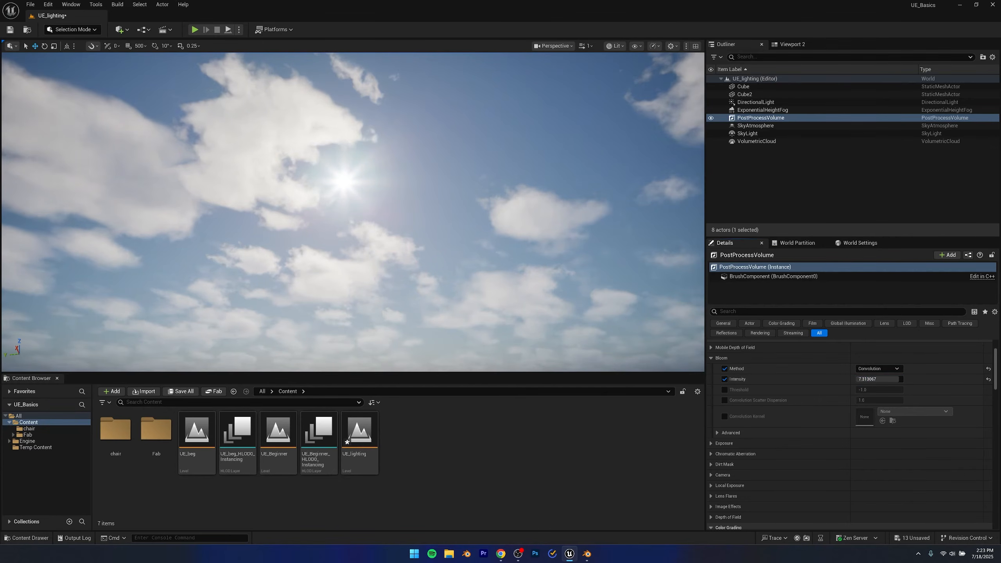
pyautogui.moveTo(353, 213)
pyautogui.mouseDown(button='right')
pyautogui.moveTo(361, 256)
pyautogui.moveTo(364, 219)
pyautogui.mouseUp(button='right')
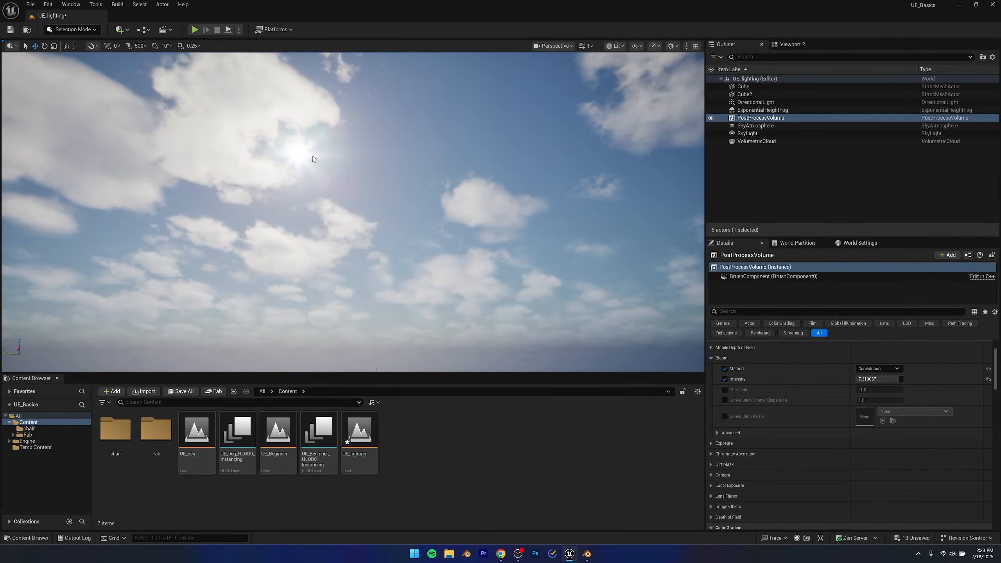
pyautogui.moveTo(356, 219); pyautogui.dragTo(349, 204, button='right')
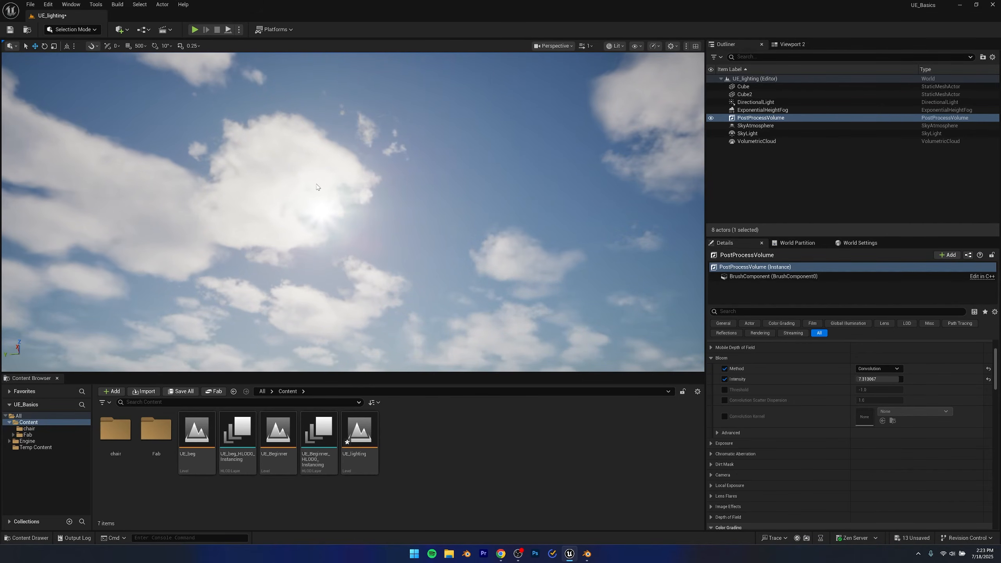
pyautogui.moveTo(349, 252); pyautogui.dragTo(389, 332, button='right')
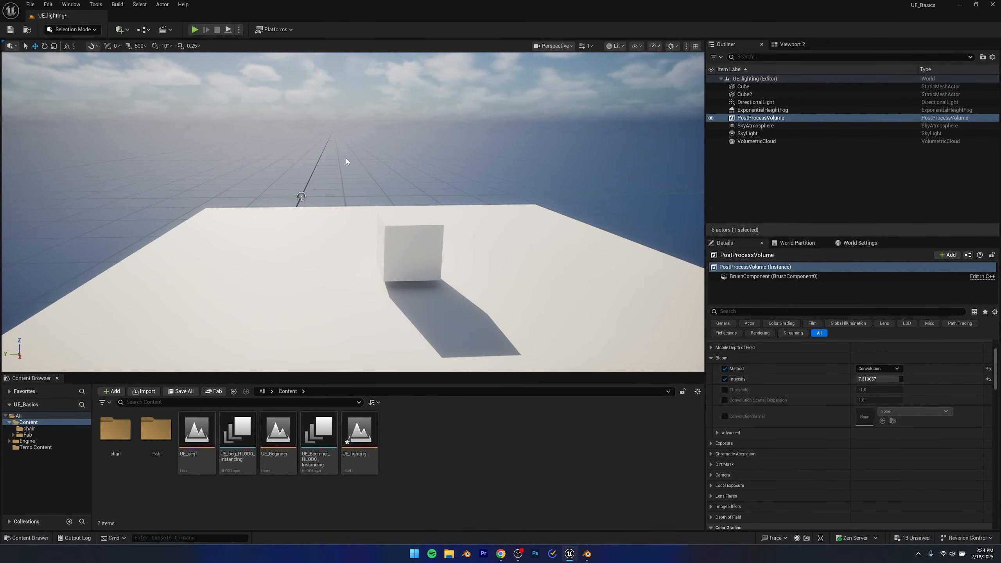
pyautogui.moveTo(354, 205)
pyautogui.mouseDown(button='right')
pyautogui.moveTo(354, 154)
pyautogui.moveTo(353, 200)
pyautogui.mouseUp(button='right')
# Enable the Chromatic Aberration Intensity override, raise it to 5.0 and inspect the color fringes on the cube and platform edges
pyautogui.click(712, 358)
pyautogui.scroll(1, 745, 398)
pyautogui.click(711, 393)
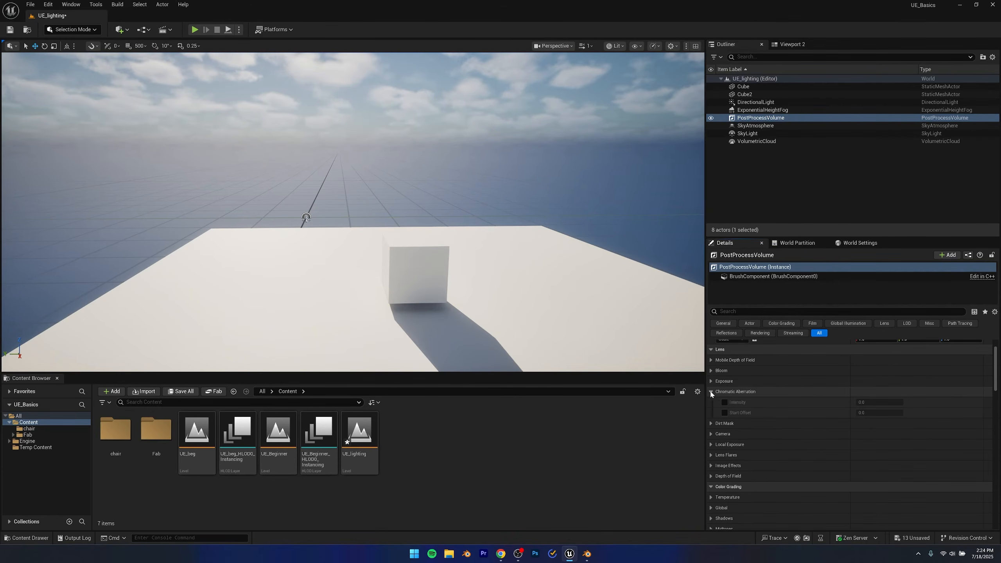
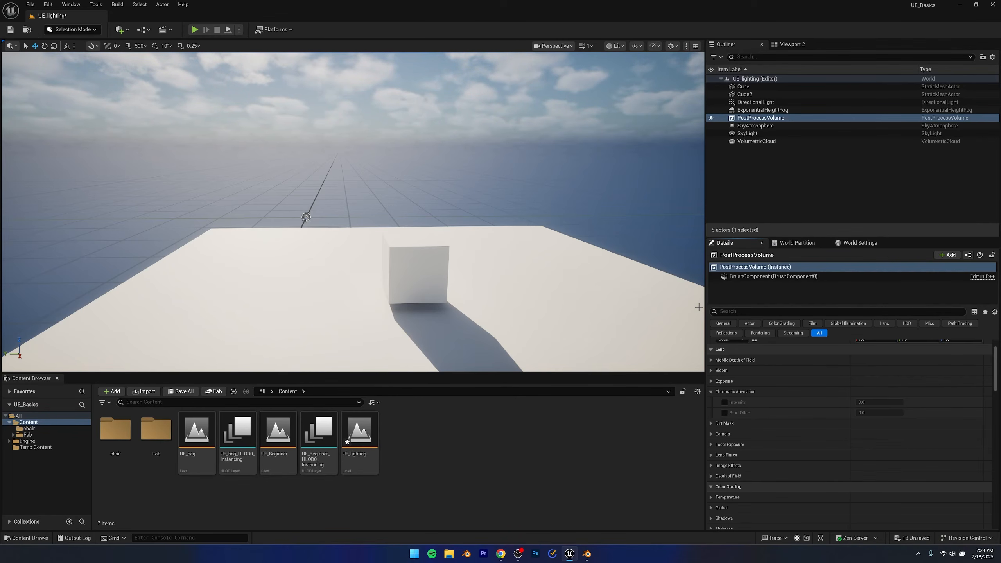
pyautogui.click(725, 403)
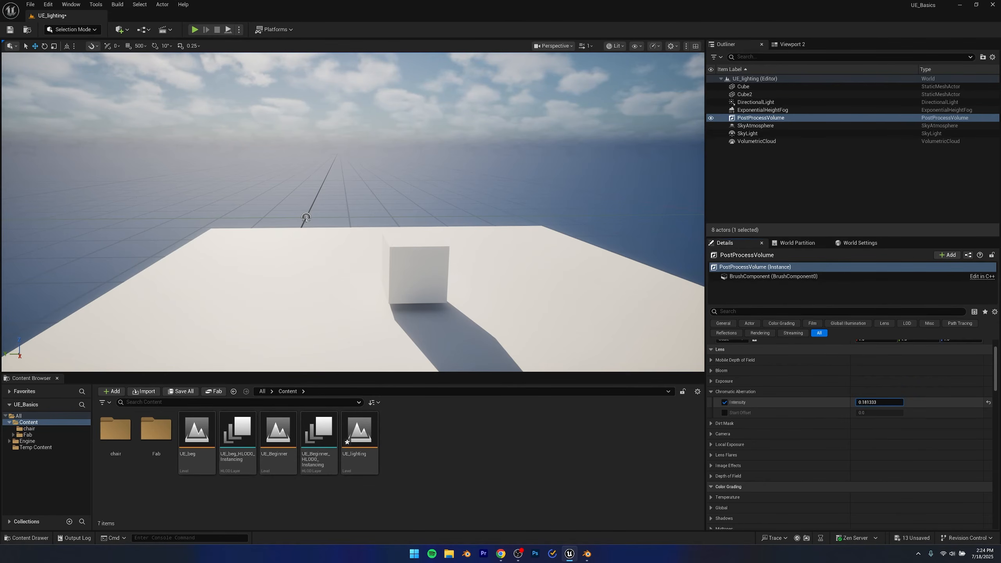
pyautogui.moveTo(865, 403); pyautogui.dragTo(904, 403)
pyautogui.moveTo(453, 237); pyautogui.dragTo(513, 232, button='right')
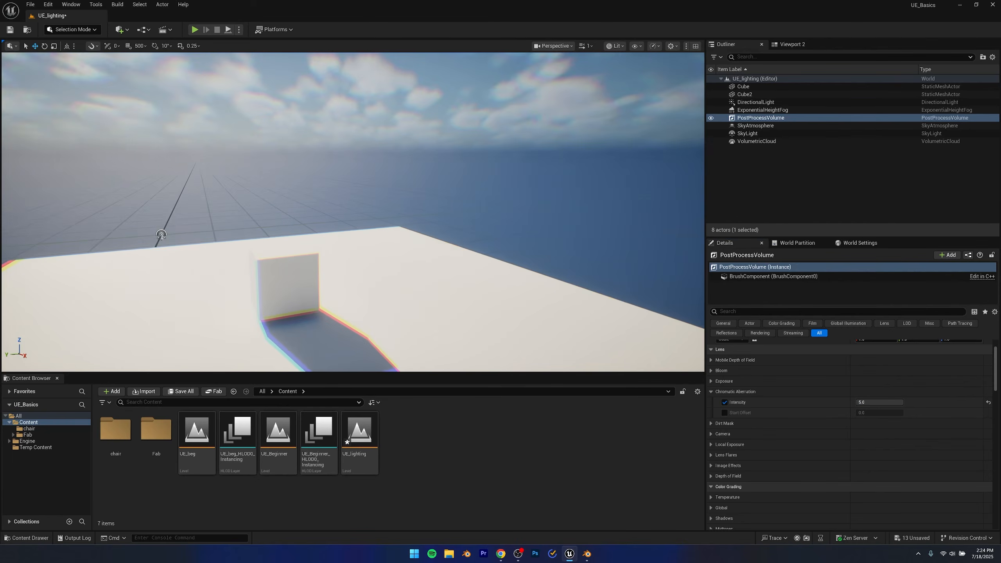
pyautogui.moveTo(196, 238); pyautogui.dragTo(166, 283, button='right')
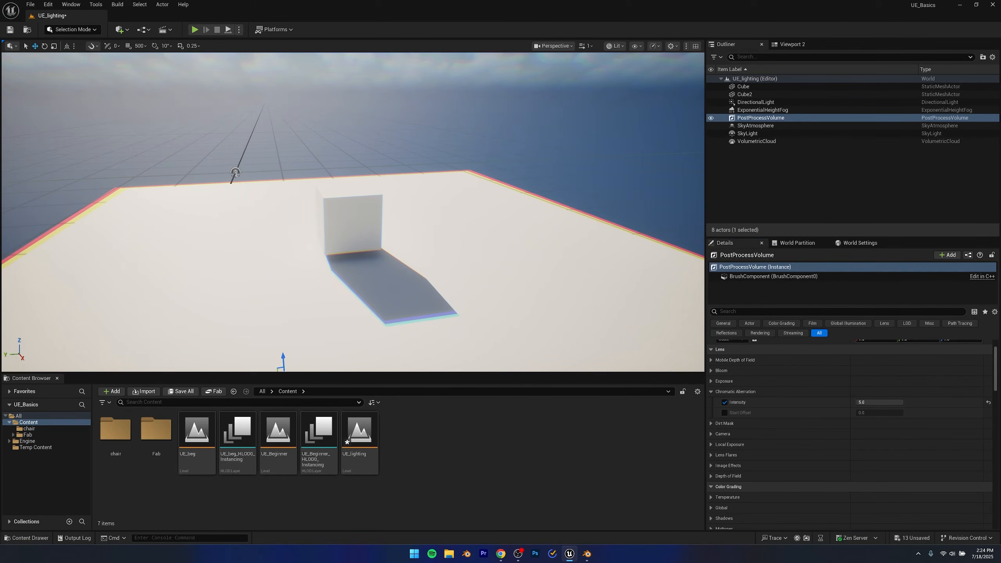
pyautogui.moveTo(166, 283); pyautogui.dragTo(307, 279, button='right')
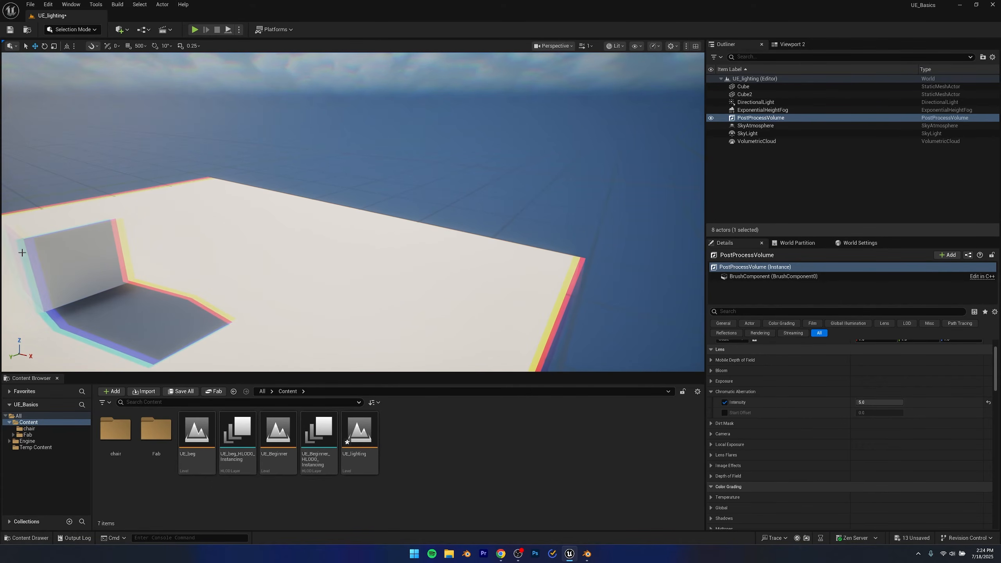
pyautogui.moveTo(122, 235)
pyautogui.mouseDown(button='right')
pyautogui.moveTo(105, 238)
pyautogui.moveTo(122, 239)
pyautogui.mouseUp(button='right')
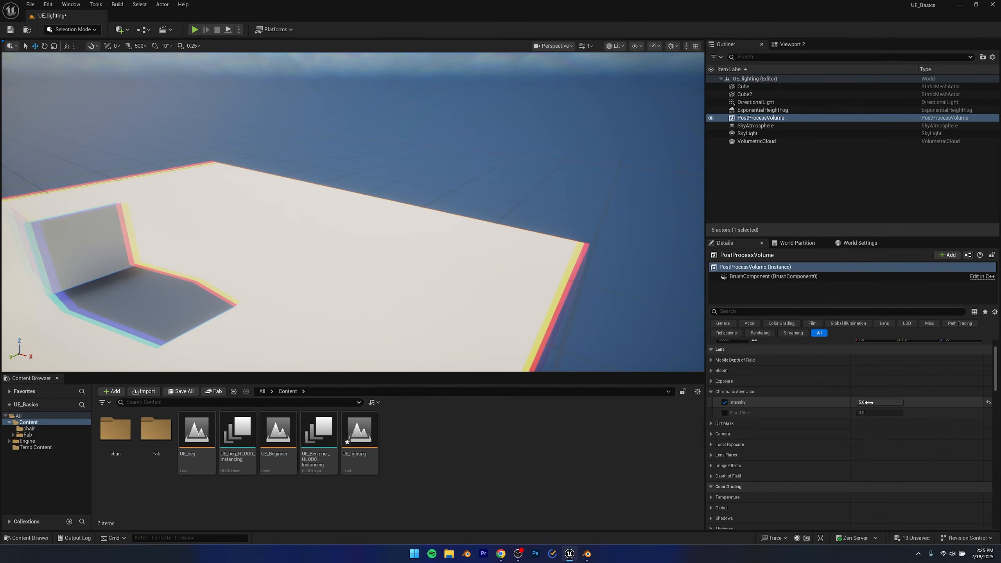
# Set the Chromatic Aberration Intensity to 0.2 and check the cube and platform edges
pyautogui.moveTo(879, 403); pyautogui.dragTo(830, 402)
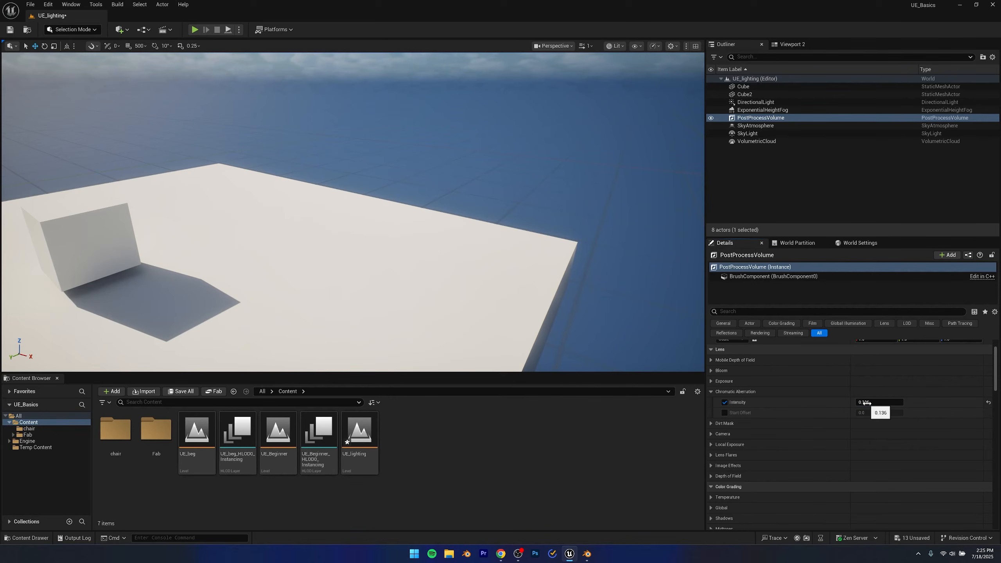
pyautogui.click(871, 403)
pyautogui.press('Return')
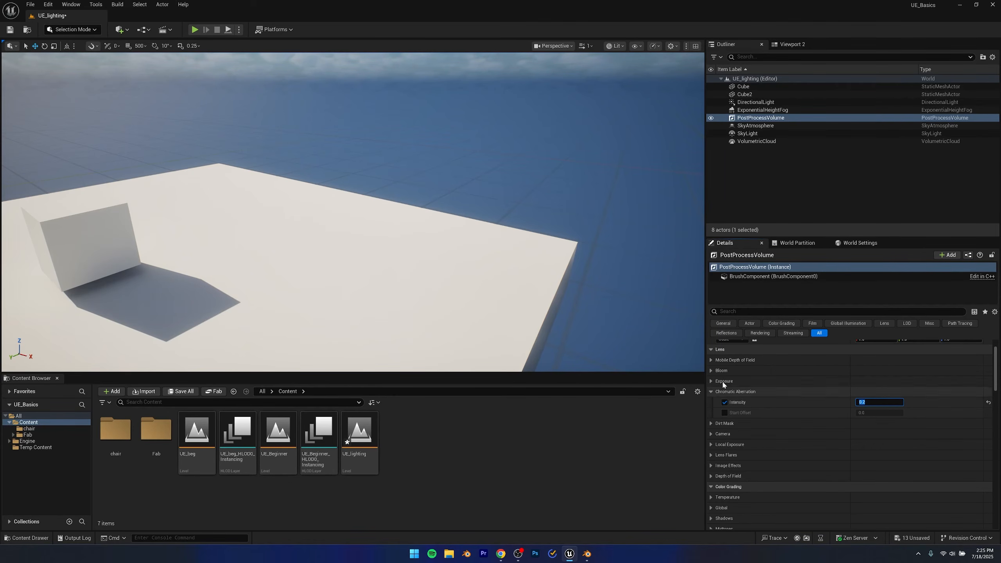
pyautogui.moveTo(501, 227); pyautogui.dragTo(560, 238, button='right')
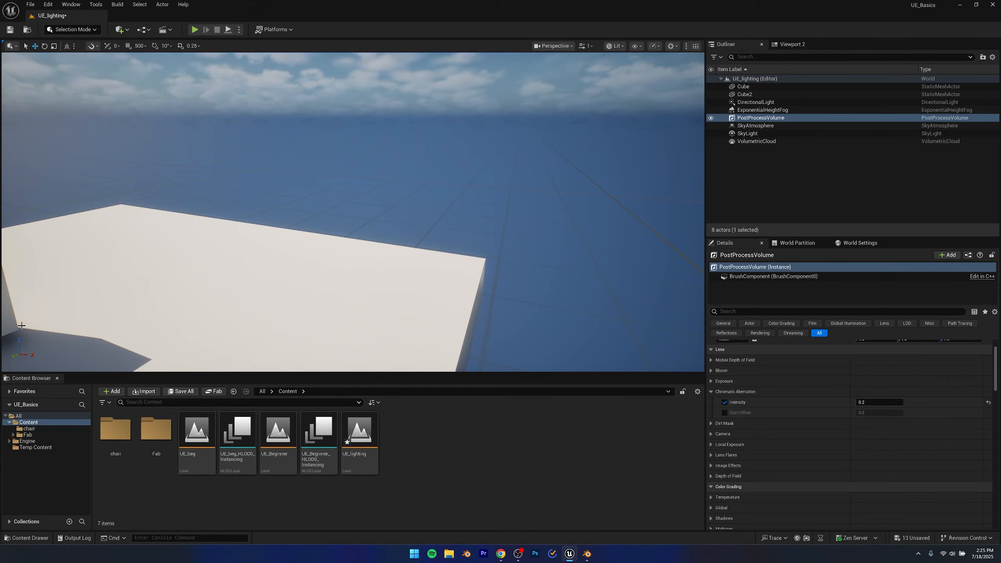
pyautogui.moveTo(389, 217); pyautogui.dragTo(297, 227, button='right')
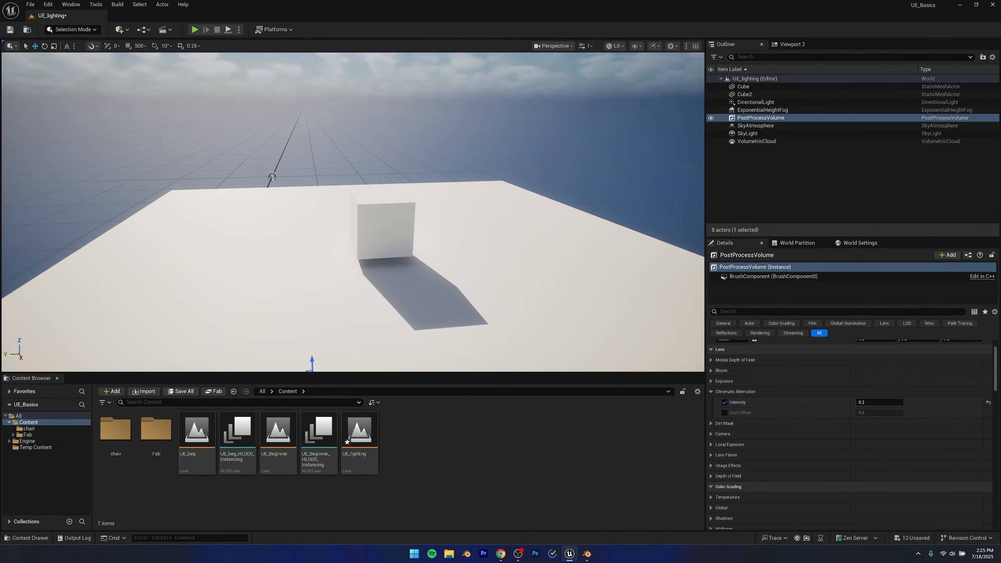
# Enable the Lens Flares Intensity override on the post process volume and view the flare around the sun
pyautogui.click(712, 393)
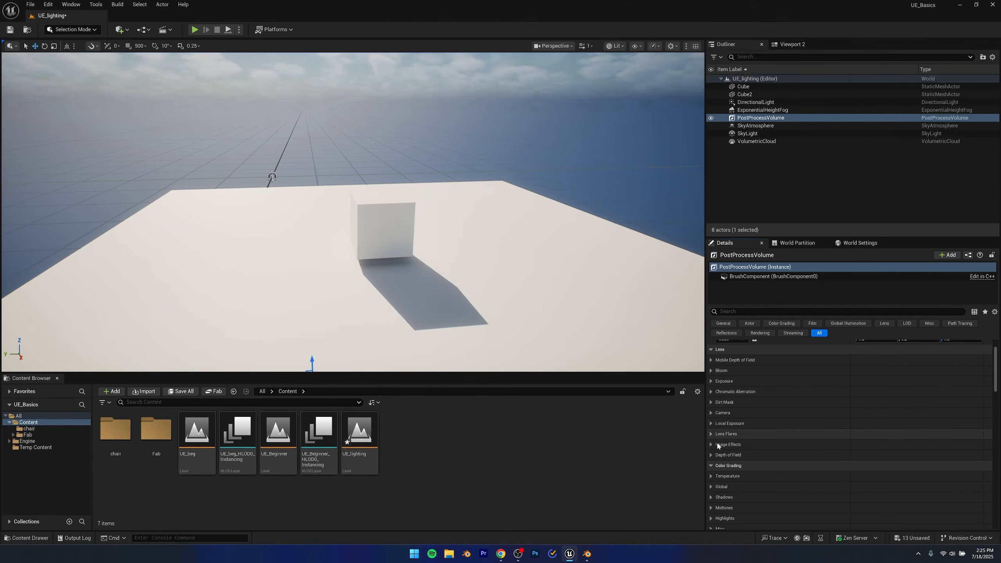
pyautogui.click(710, 434)
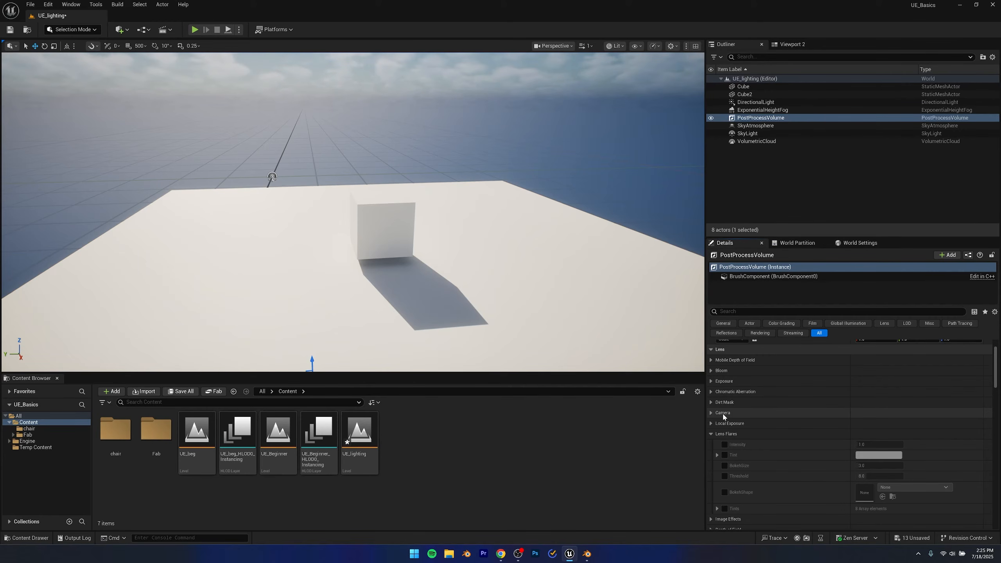
pyautogui.scroll(-1, 744, 398)
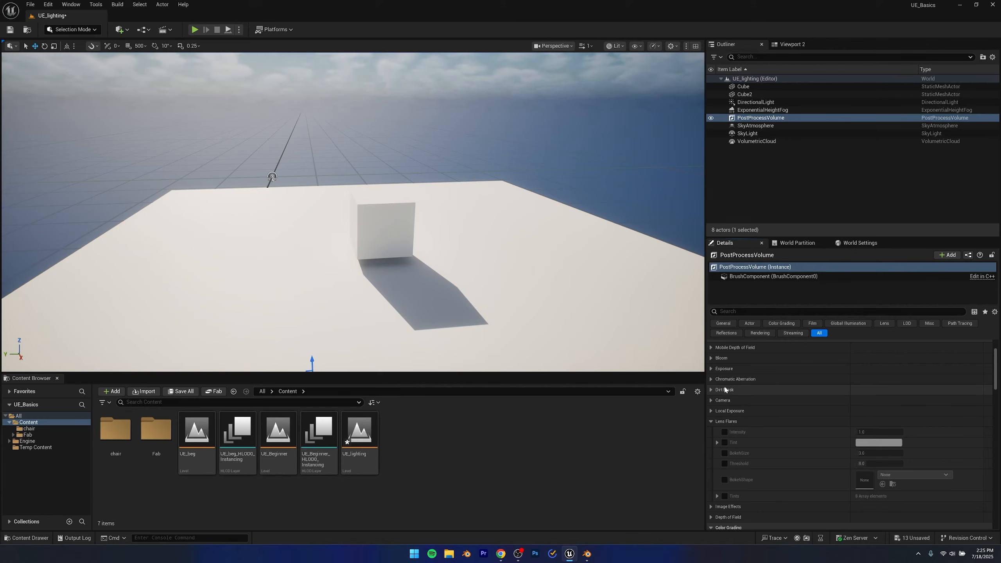
pyautogui.moveTo(524, 252); pyautogui.dragTo(485, 75, button='right')
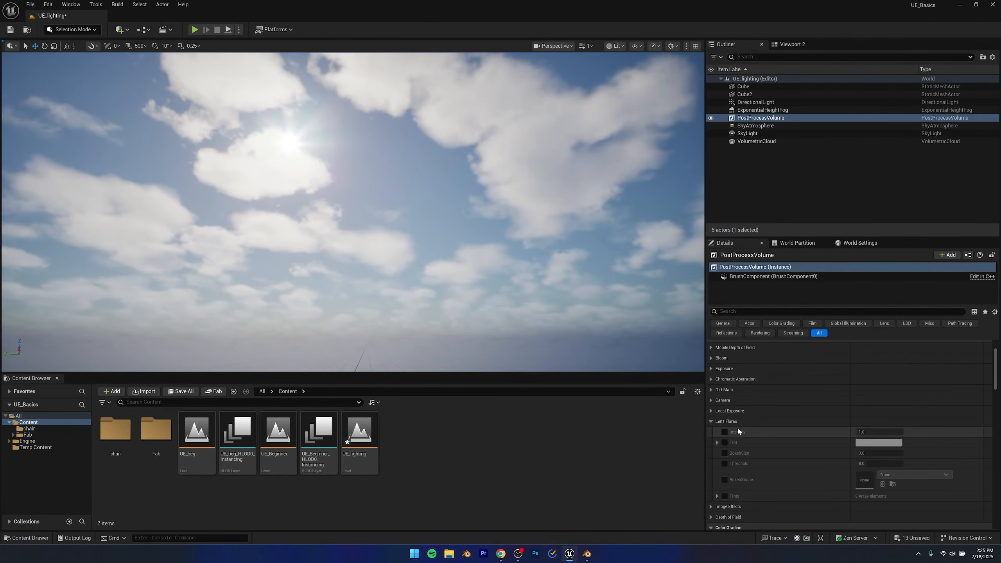
pyautogui.click(724, 433)
pyautogui.moveTo(552, 253); pyautogui.dragTo(478, 248, button='right')
pyautogui.moveTo(294, 224); pyautogui.dragTo(294, 224, button='right')
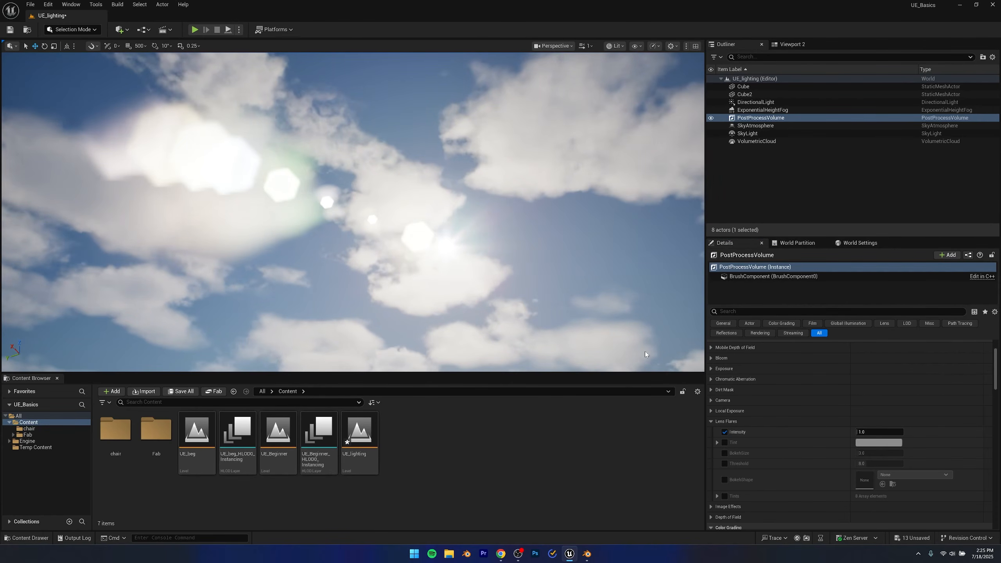
# Lower the Lens Flares Intensity to about 0.085 and check the sky, cube and platform
pyautogui.hotkey('ctrl', 'z')
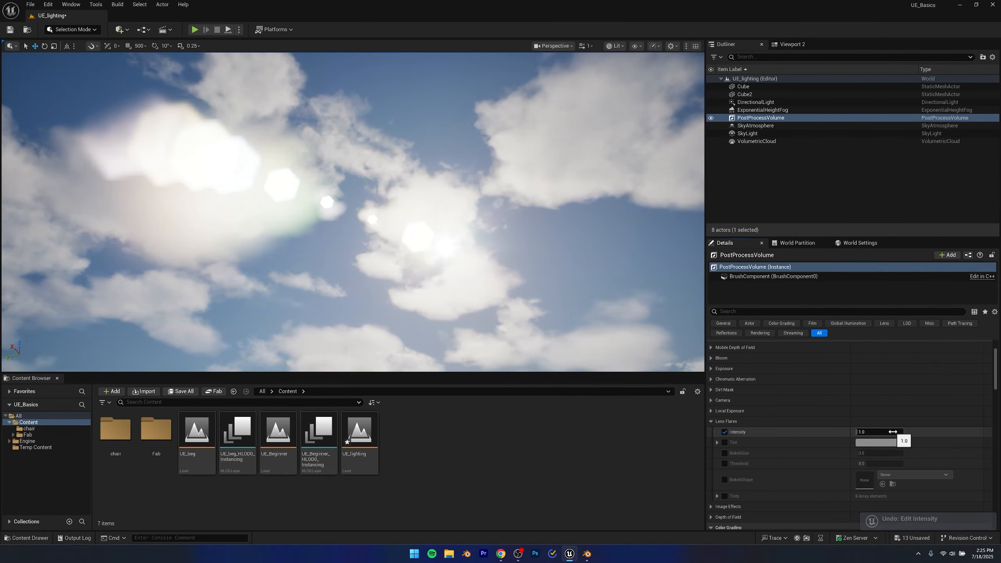
pyautogui.click(880, 432)
pyautogui.write('0')
pyautogui.press('Return')
pyautogui.moveTo(880, 432); pyautogui.dragTo(884, 432)
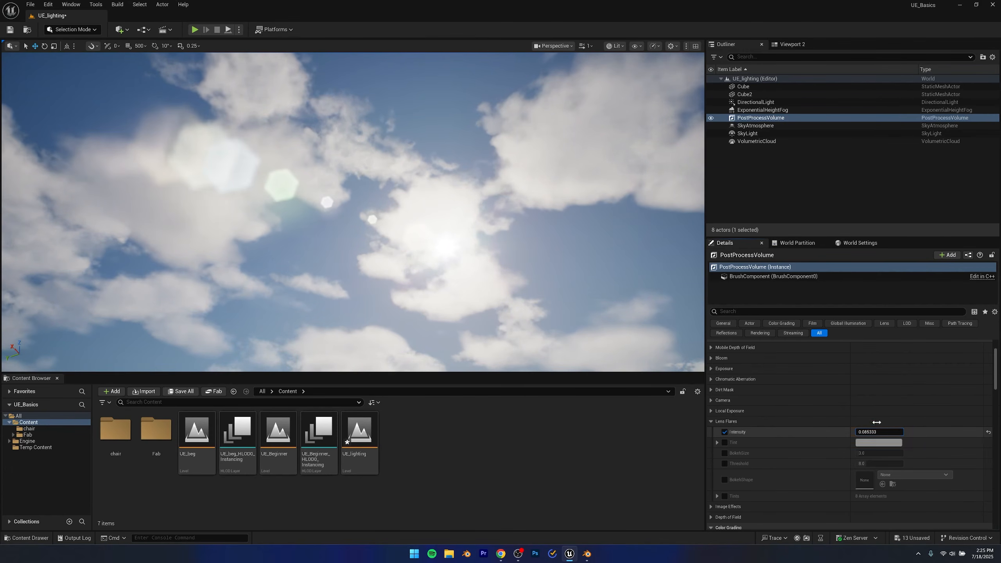
pyautogui.moveTo(493, 222); pyautogui.dragTo(536, 352, button='right')
pyautogui.press('s')
pyautogui.press('d')
pyautogui.press('e')
pyautogui.press('a')
pyautogui.press('w')
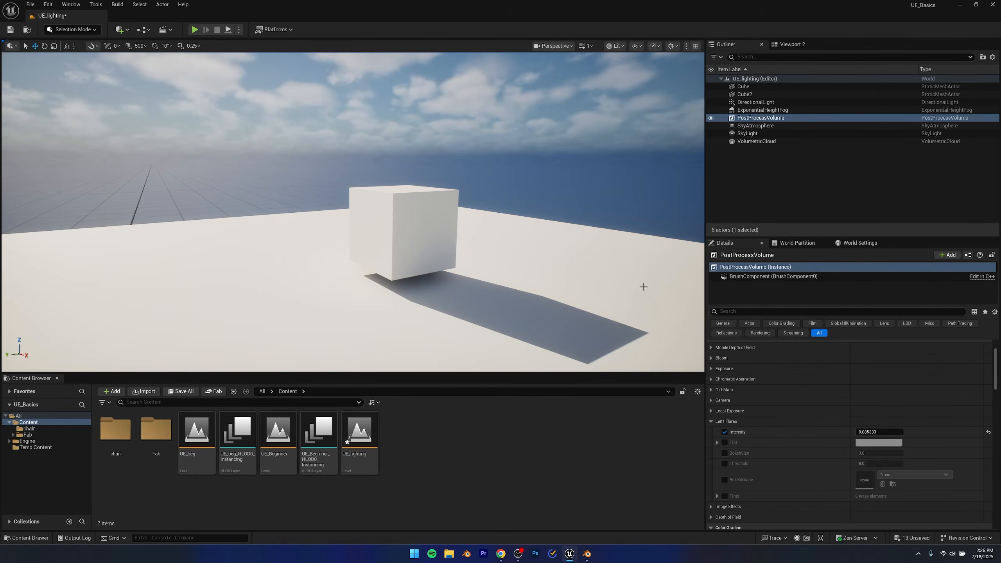
# Set the Lens Flares Intensity to 0.03 and check the scene around the cube
pyautogui.click(882, 432)
pyautogui.moveTo(882, 433); pyautogui.dragTo(865, 433)
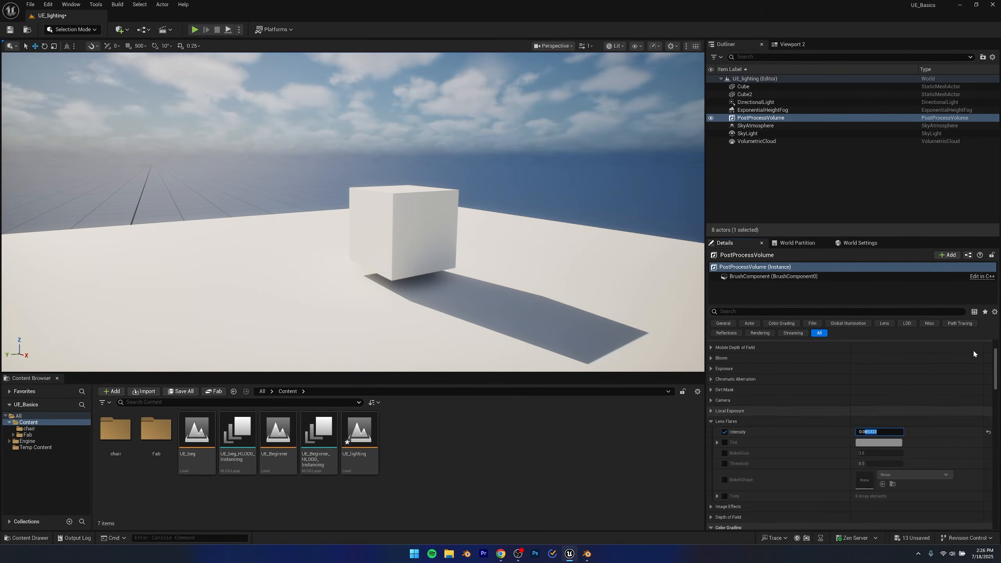
pyautogui.write('3')
pyautogui.press('Return')
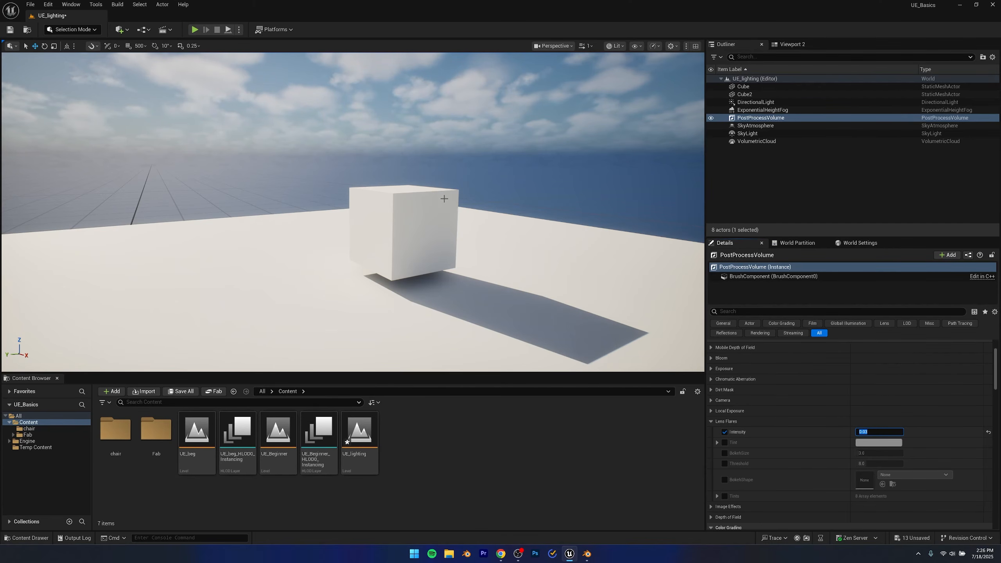
pyautogui.moveTo(443, 197); pyautogui.dragTo(368, 132, button='right')
pyautogui.moveTo(424, 157); pyautogui.dragTo(444, 213, button='right')
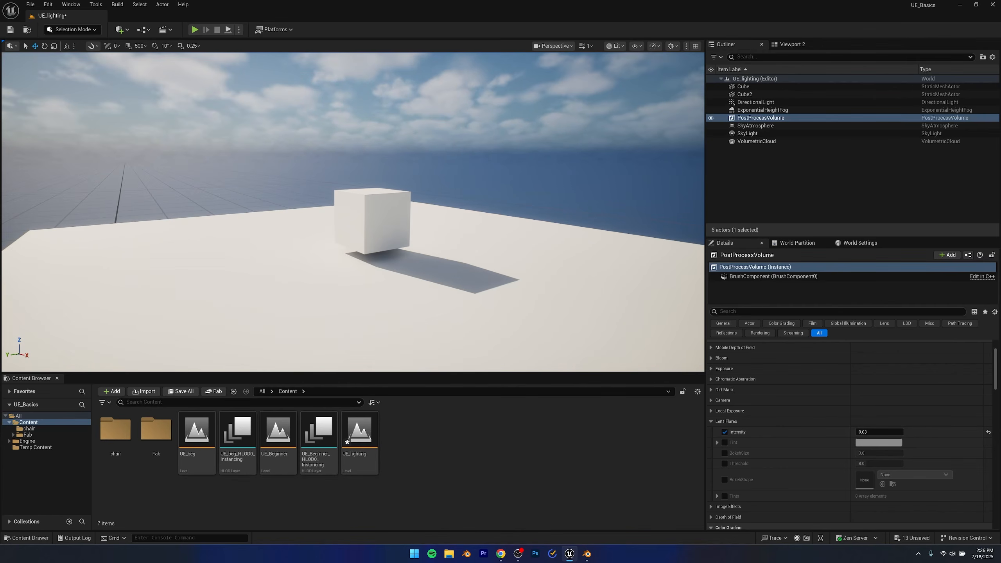
# Enable the Lens Flares Tint override, preview a purple tint on the sun's flare and cancel the color change
pyautogui.click(725, 442)
pyautogui.click(890, 444)
pyautogui.moveTo(494, 248); pyautogui.dragTo(457, 215, button='right')
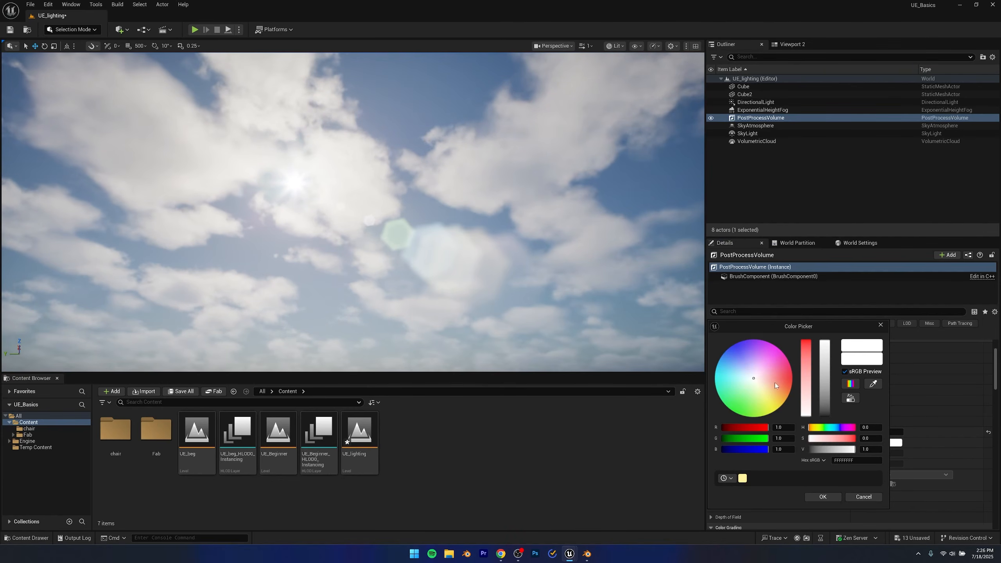
pyautogui.moveTo(775, 385); pyautogui.dragTo(756, 345)
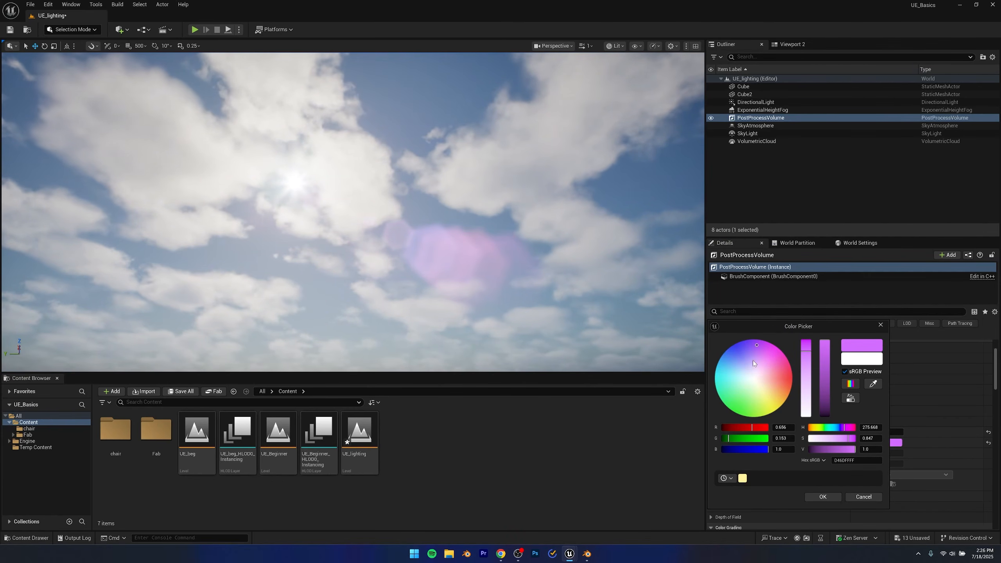
pyautogui.click(855, 498)
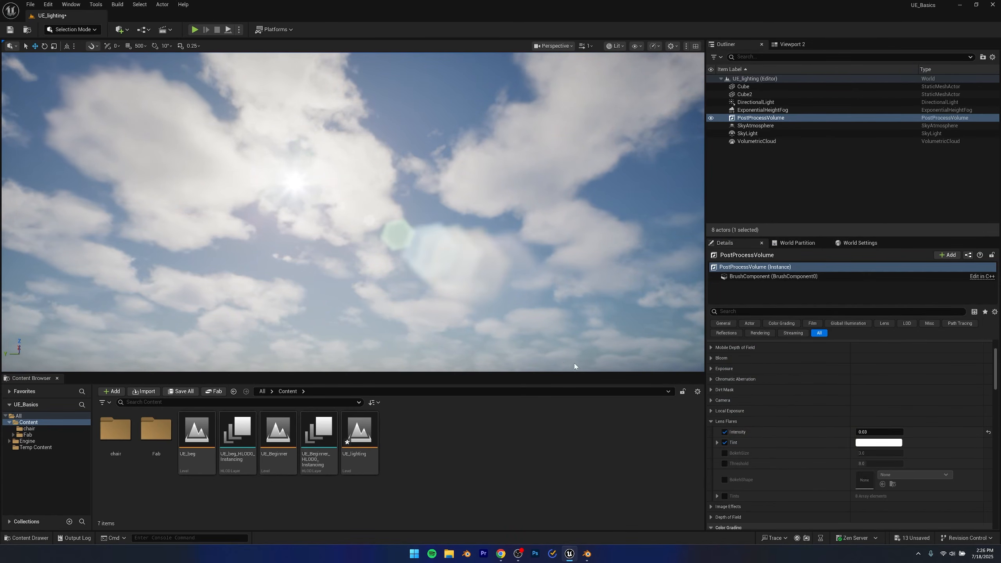
pyautogui.click(709, 422)
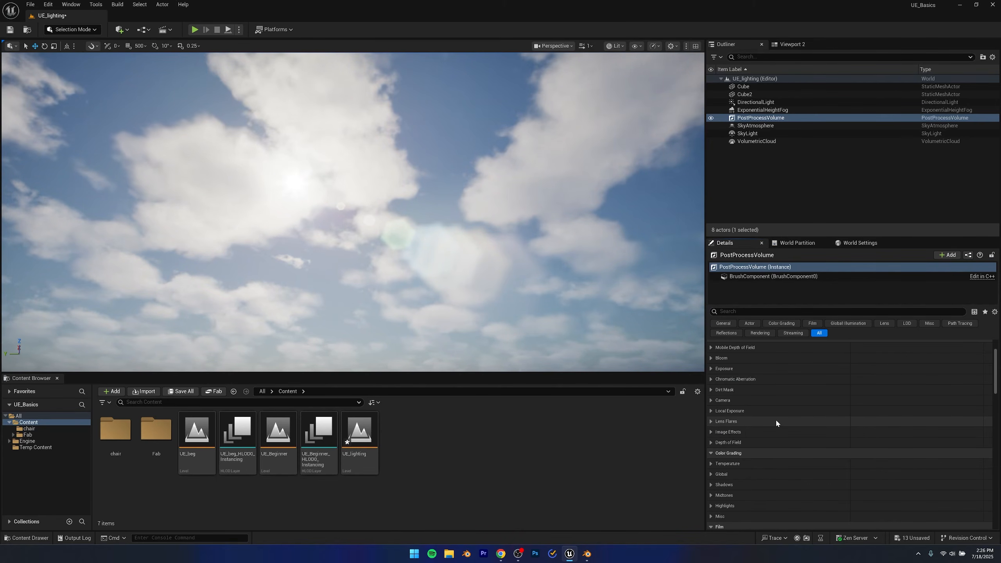
# Enable the Temperature Type and Temp overrides in Color Grading, keep White Balance and warm the scene to a Temp of about 9492
pyautogui.scroll(-2, 776, 419)
pyautogui.scroll(-2, 775, 418)
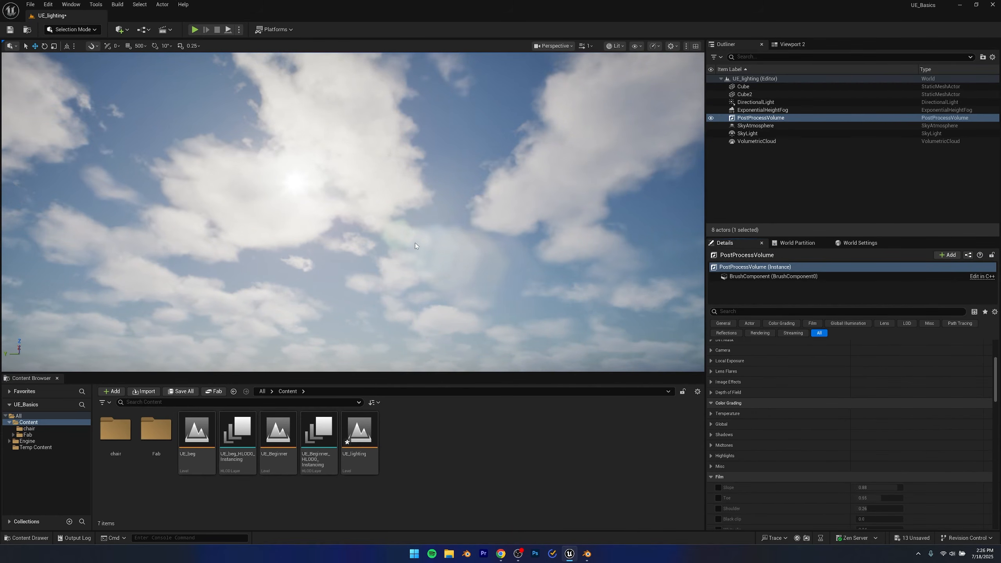
pyautogui.moveTo(414, 242)
pyautogui.mouseDown(button='right')
pyautogui.moveTo(420, 316)
pyautogui.moveTo(415, 231)
pyautogui.mouseUp(button='right')
pyautogui.press('s')
pyautogui.press('w')
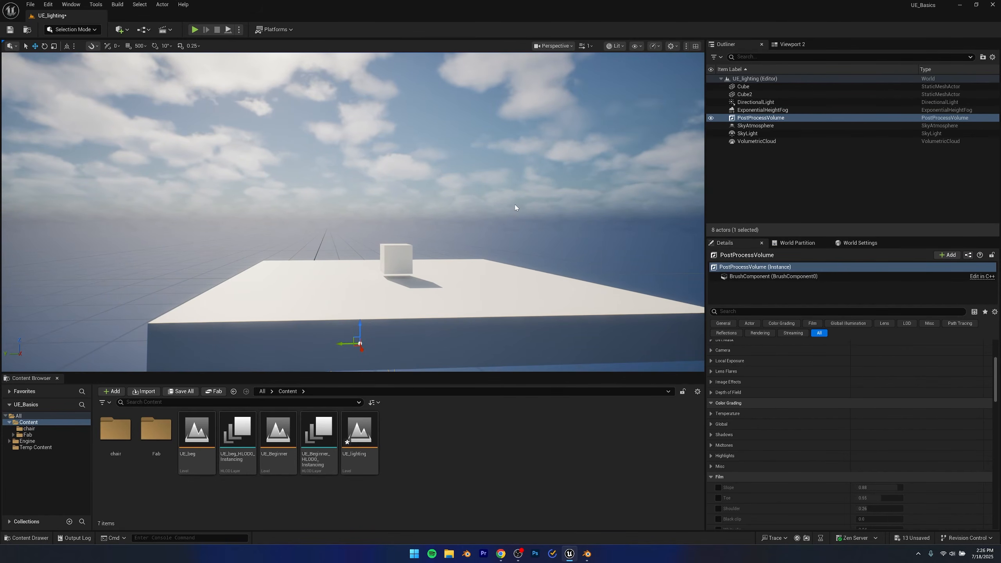
pyautogui.click(712, 414)
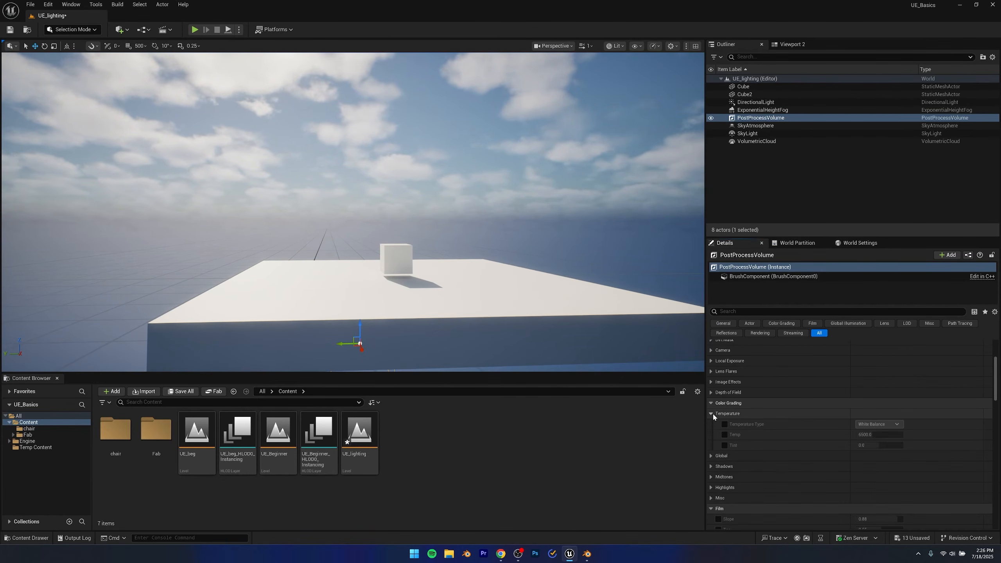
pyautogui.click(725, 425)
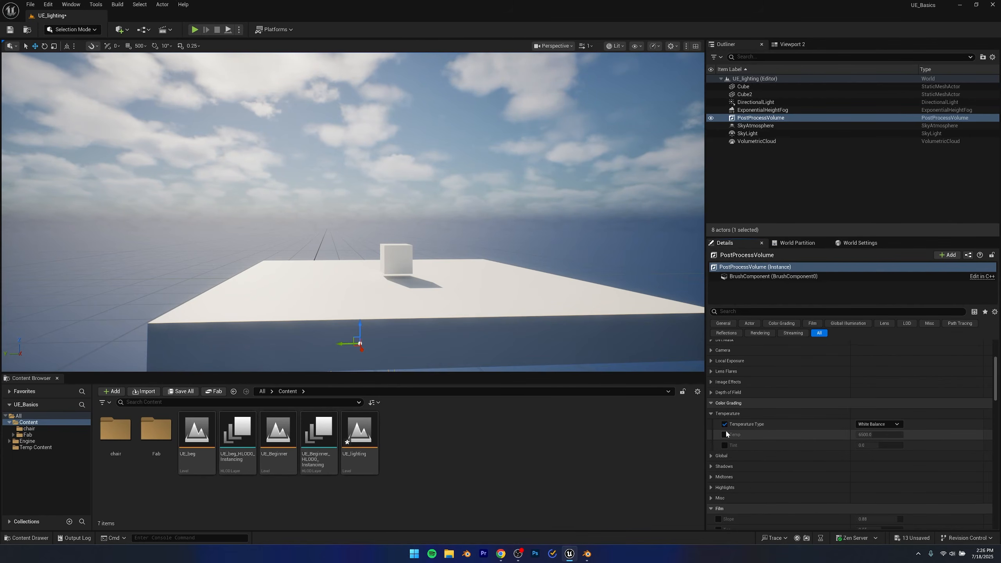
pyautogui.click(724, 434)
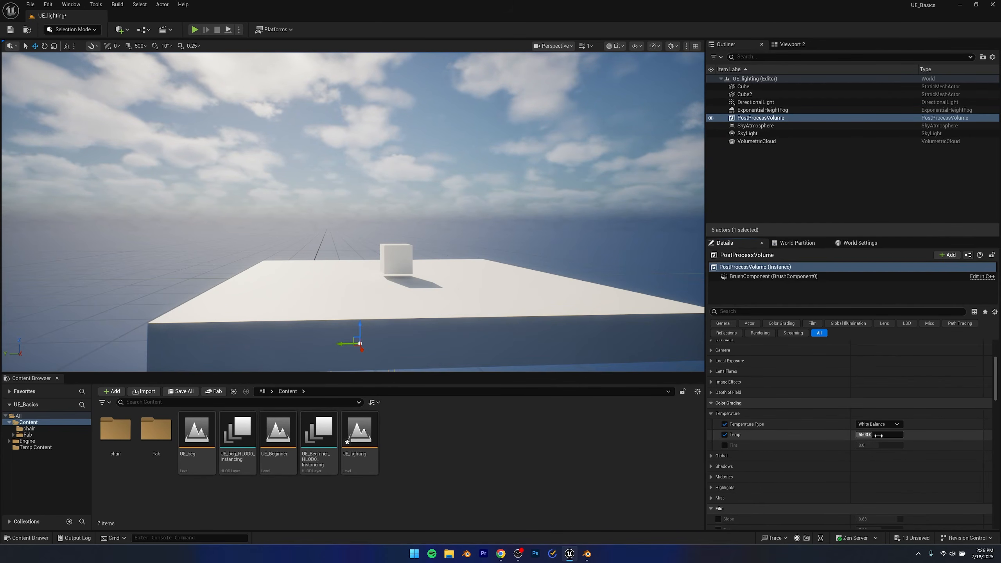
pyautogui.moveTo(867, 434); pyautogui.dragTo(876, 435)
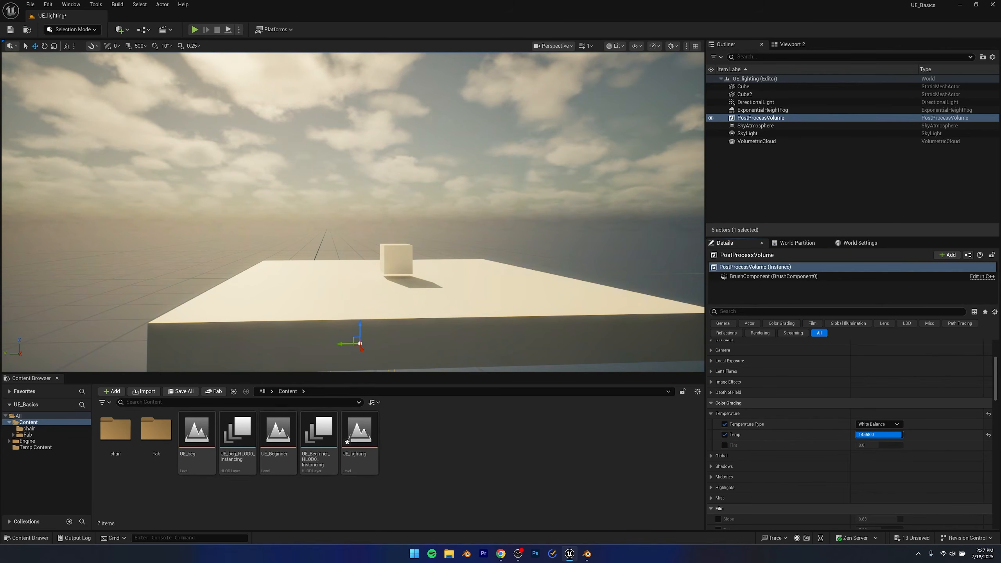
pyautogui.moveTo(904, 435)
pyautogui.mouseDown()
pyautogui.moveTo(857, 435)
pyautogui.moveTo(894, 435)
pyautogui.moveTo(884, 435)
pyautogui.mouseUp()
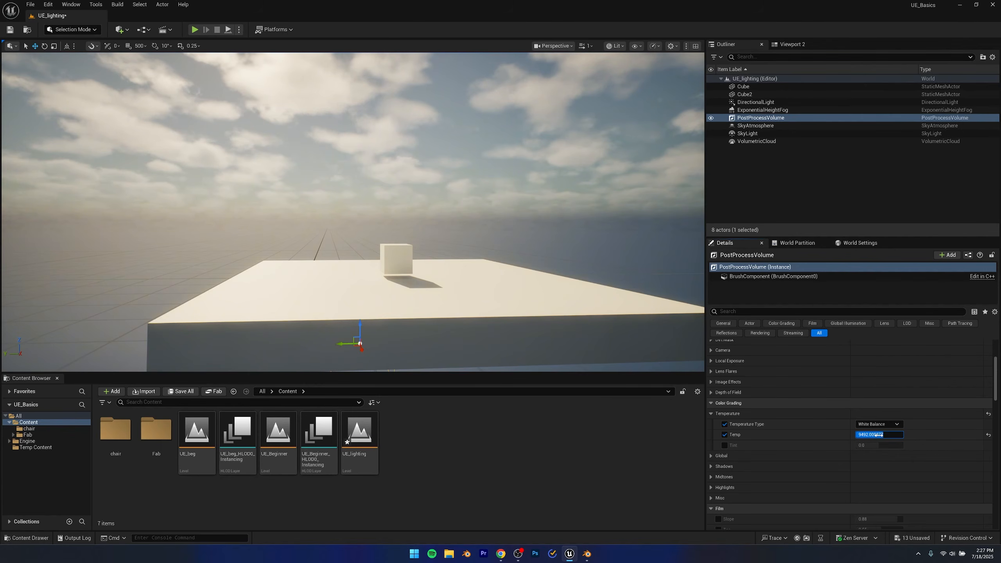
# Enable the Color Grading Tint override and shift it to a negative value for a slightly greener scene
pyautogui.click(725, 445)
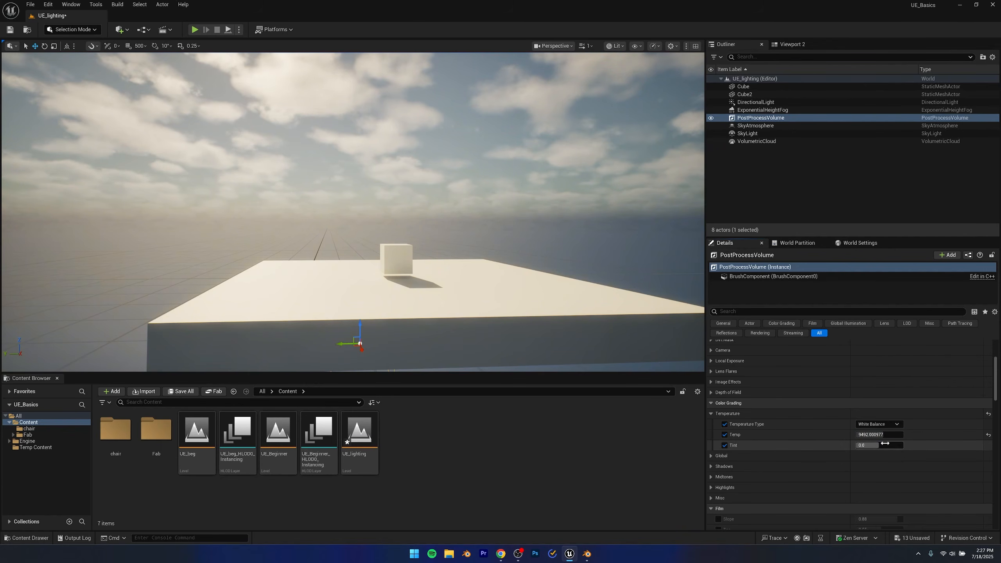
pyautogui.moveTo(886, 443); pyautogui.dragTo(876, 444)
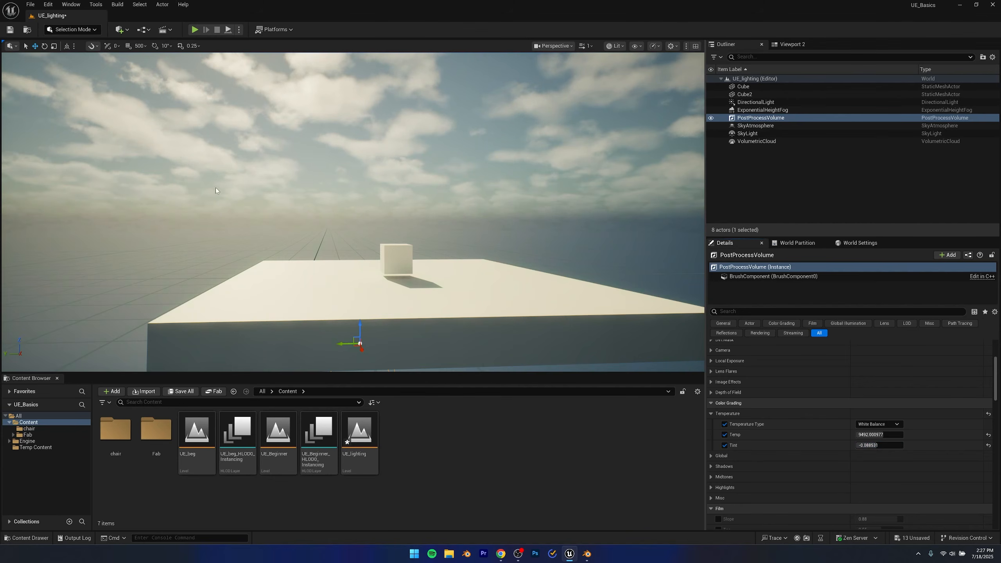
pyautogui.moveTo(434, 237)
pyautogui.mouseDown(button='right')
pyautogui.moveTo(438, 157)
pyautogui.moveTo(445, 235)
pyautogui.moveTo(430, 241)
pyautogui.mouseUp(button='right')
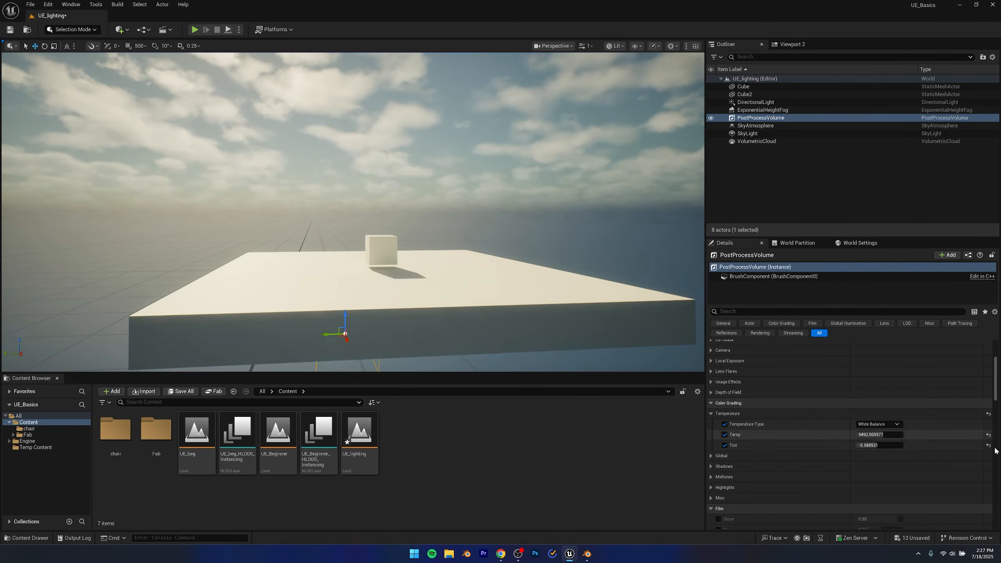
# Enable the Saturation and Contrast overrides in the Global color grading settings
pyautogui.click(712, 415)
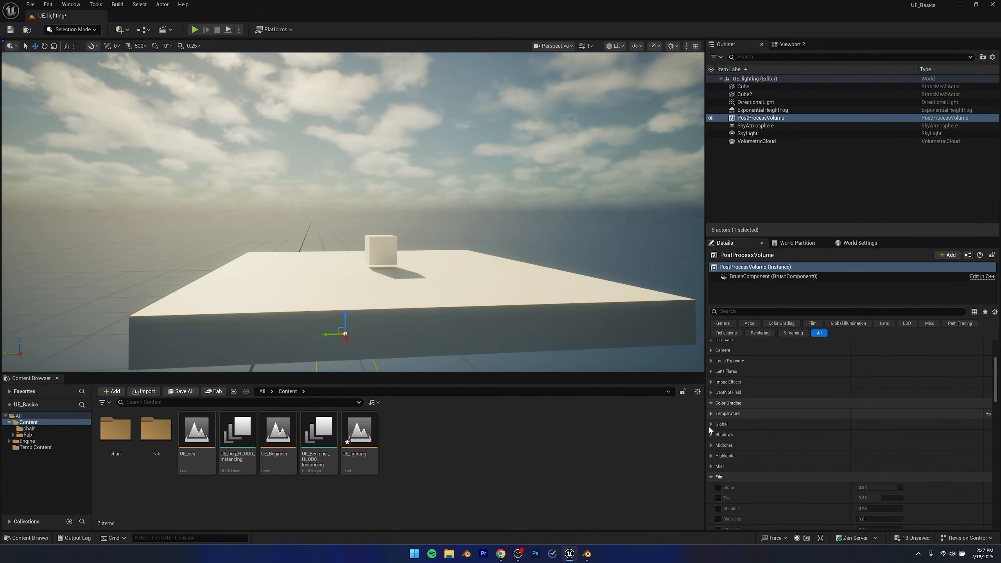
pyautogui.click(712, 424)
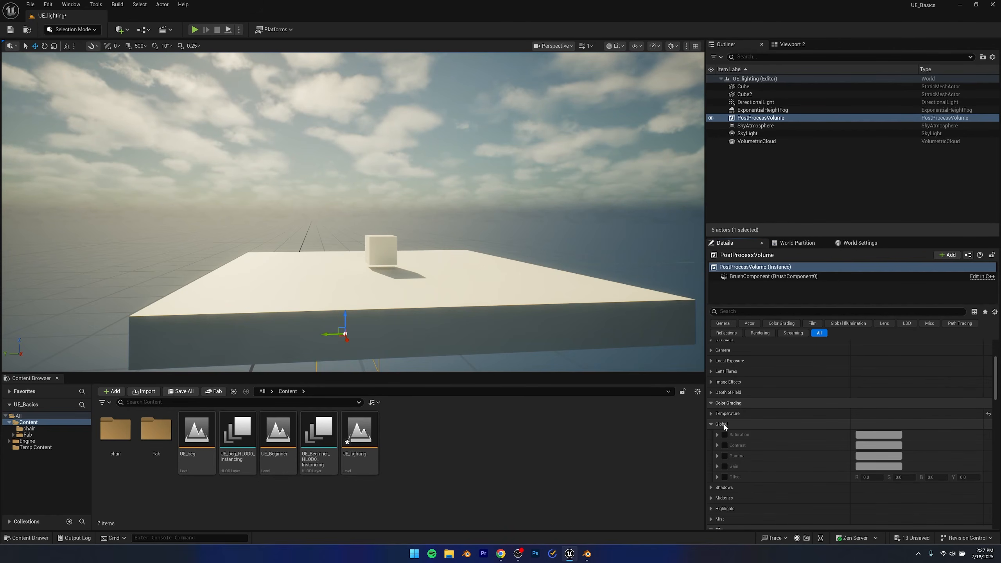
pyautogui.scroll(-1, 740, 433)
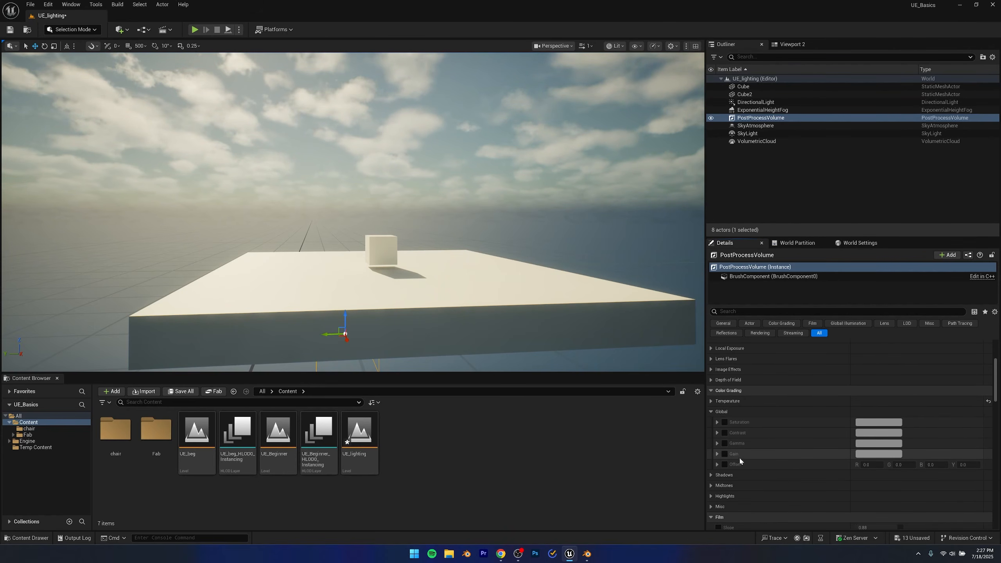
pyautogui.click(717, 423)
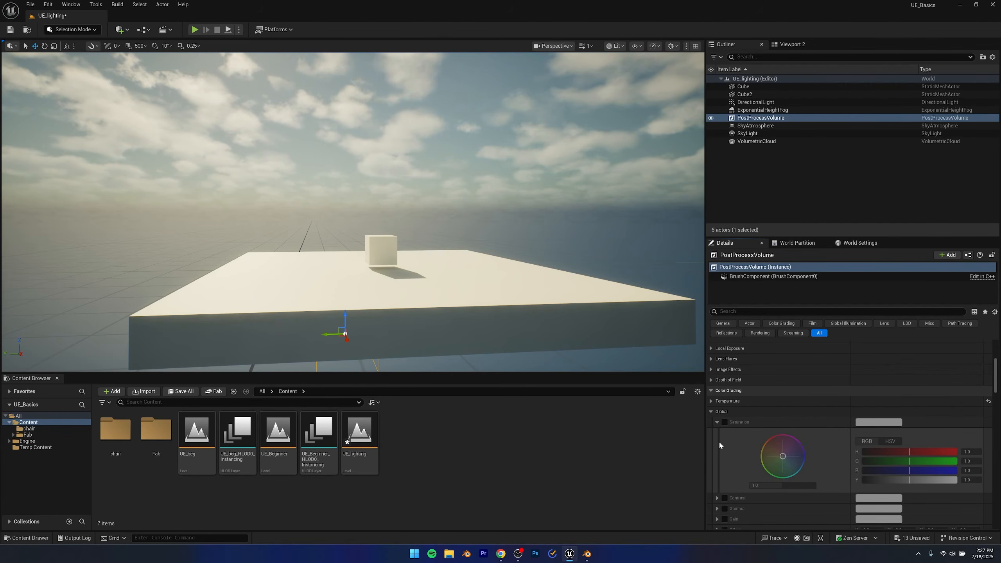
pyautogui.scroll(-4, 731, 442)
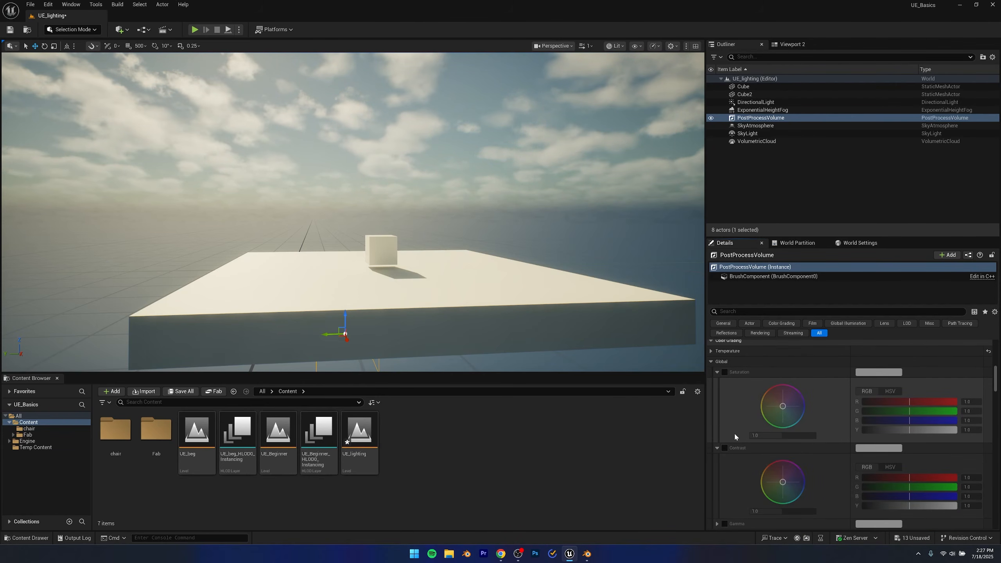
pyautogui.click(724, 448)
pyautogui.click(724, 372)
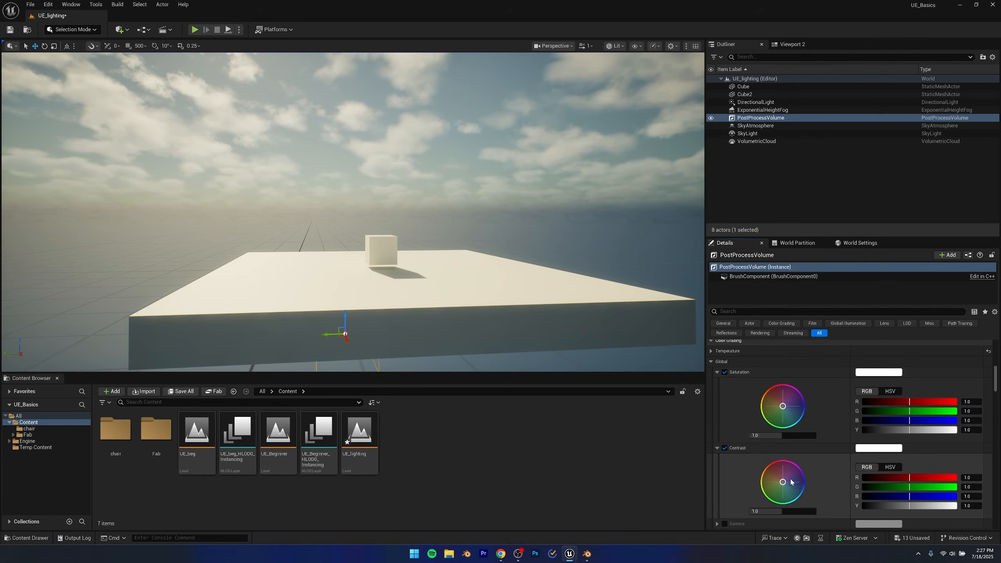
# Set the global Contrast to 1.2, increase it to 1.4 and check the sky and platform
pyautogui.click(778, 512)
pyautogui.write('1')
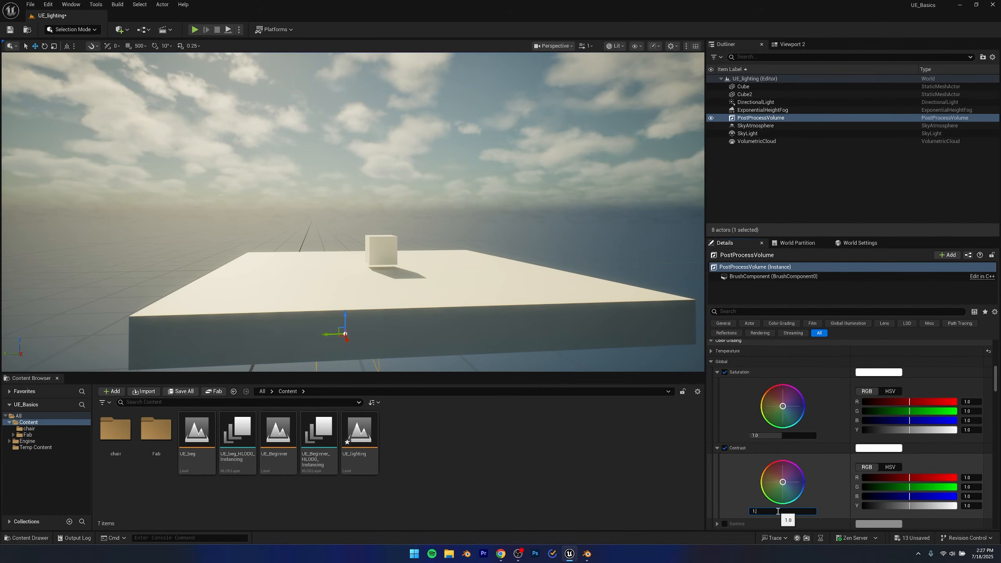
pyautogui.write('.2')
pyautogui.press('Return')
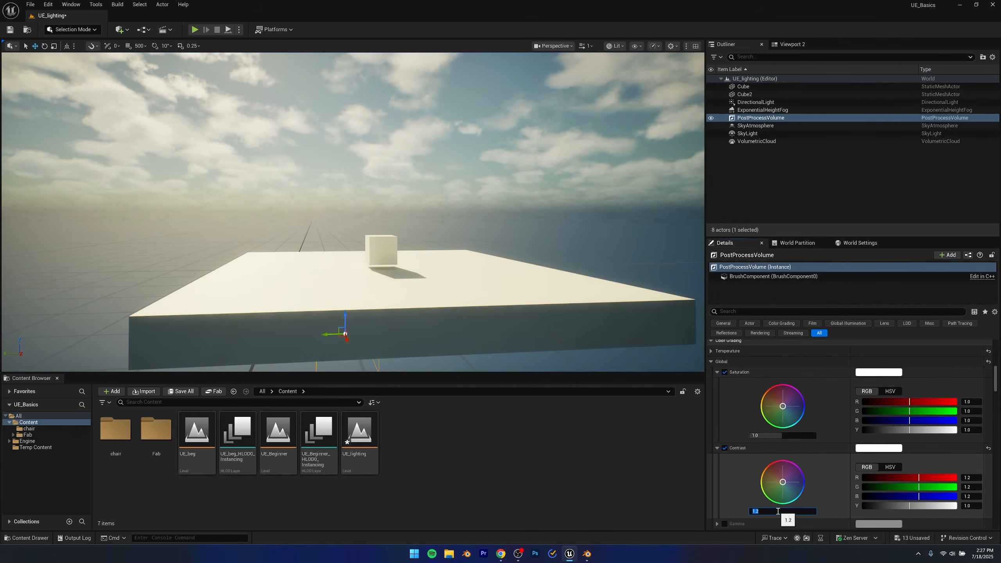
pyautogui.write('1.4')
pyautogui.press('Return')
pyautogui.moveTo(436, 331); pyautogui.dragTo(422, 308, button='right')
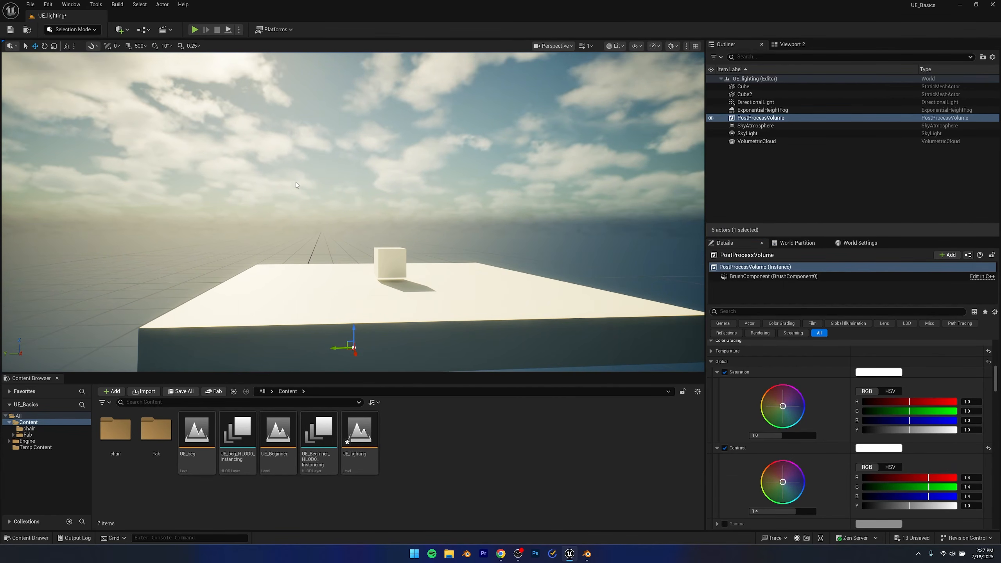
# Set the Global color grading Saturation to 1.2 and check the sky and platform
pyautogui.moveTo(775, 435); pyautogui.dragTo(778, 437)
pyautogui.click(777, 436)
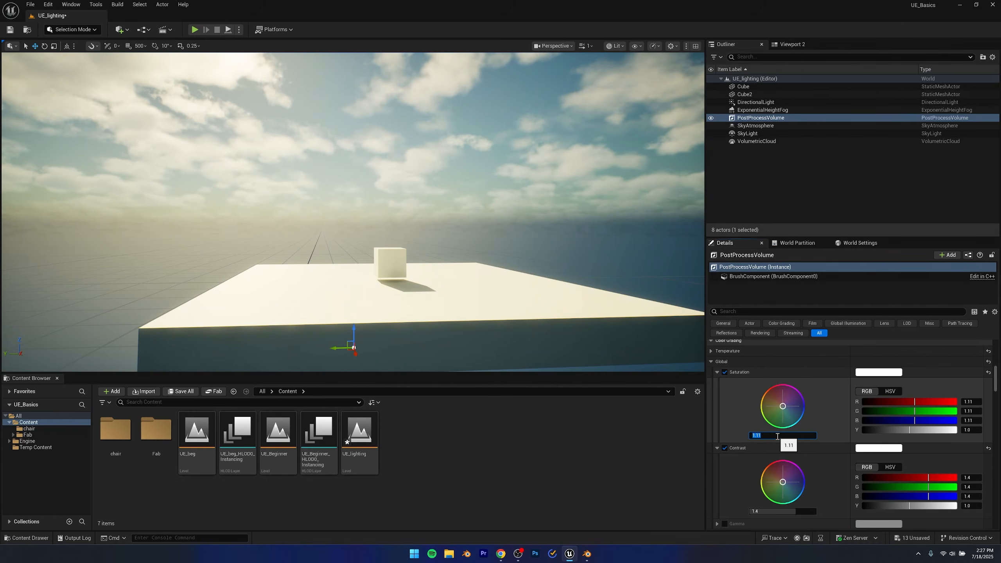
pyautogui.write('1.2')
pyautogui.press('Return')
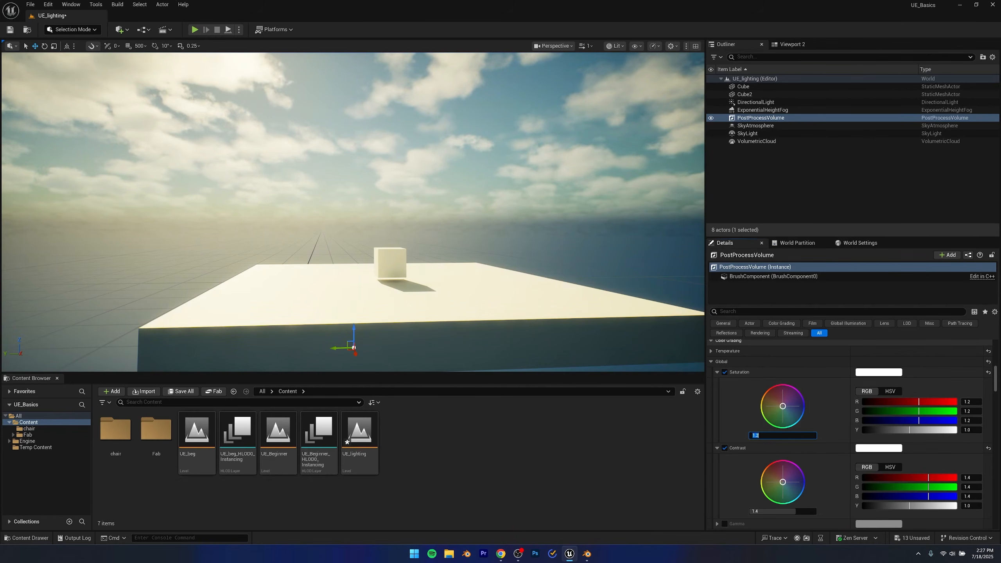
pyautogui.moveTo(493, 276); pyautogui.dragTo(420, 259, button='right')
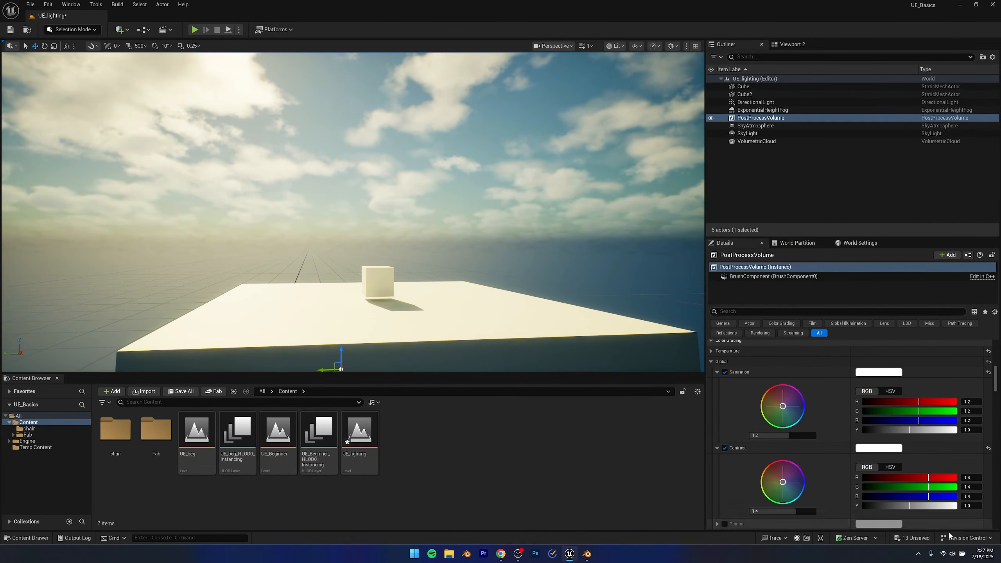
# Collapse Saturation and Contrast, then examine the Gamma override and the Shadows and Midtones groups in Color Grading
pyautogui.click(717, 373)
pyautogui.click(717, 383)
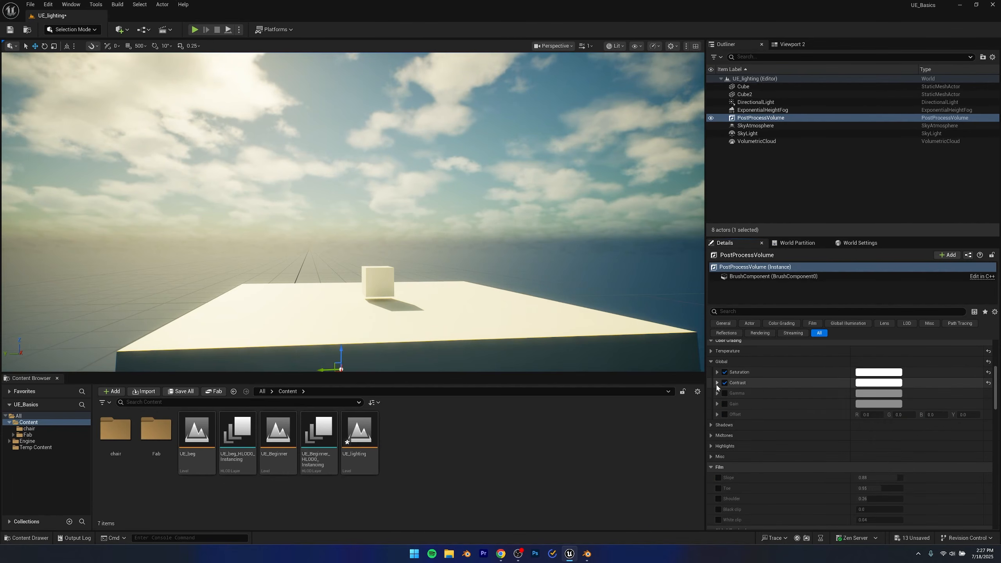
pyautogui.click(724, 393)
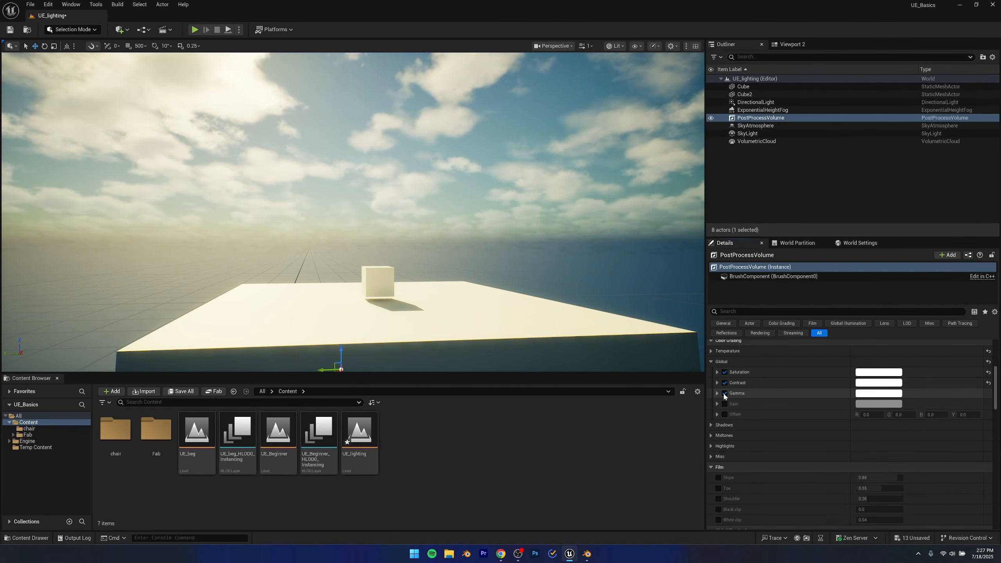
pyautogui.click(725, 394)
pyautogui.scroll(-2, 770, 437)
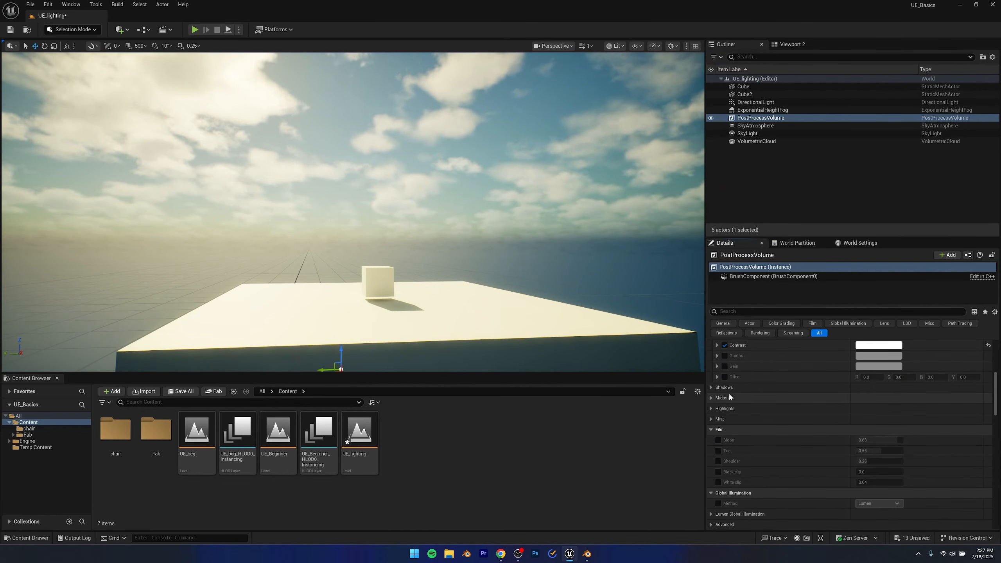
pyautogui.click(712, 388)
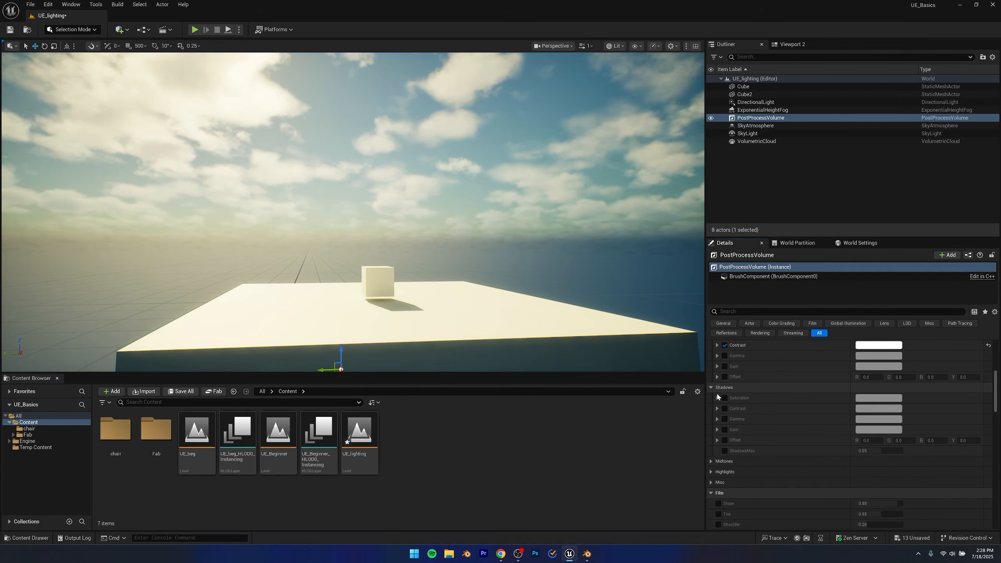
pyautogui.click(712, 388)
pyautogui.click(712, 398)
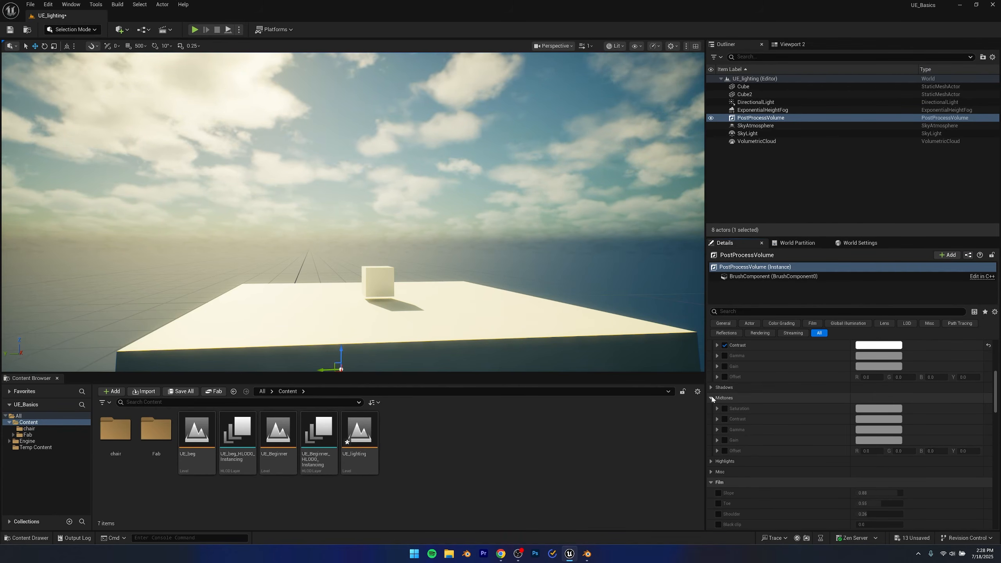
pyautogui.click(711, 398)
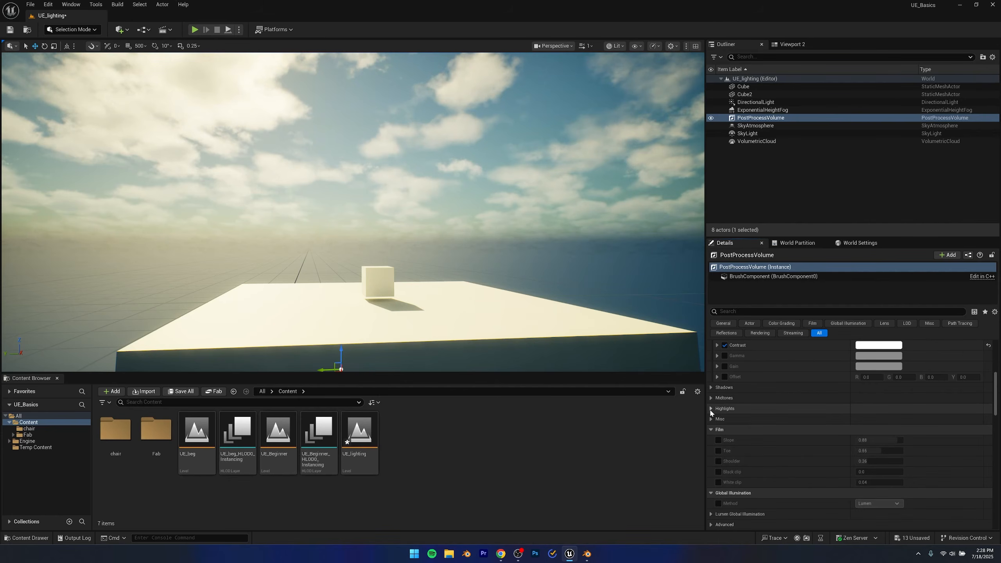
pyautogui.scroll(2, 752, 443)
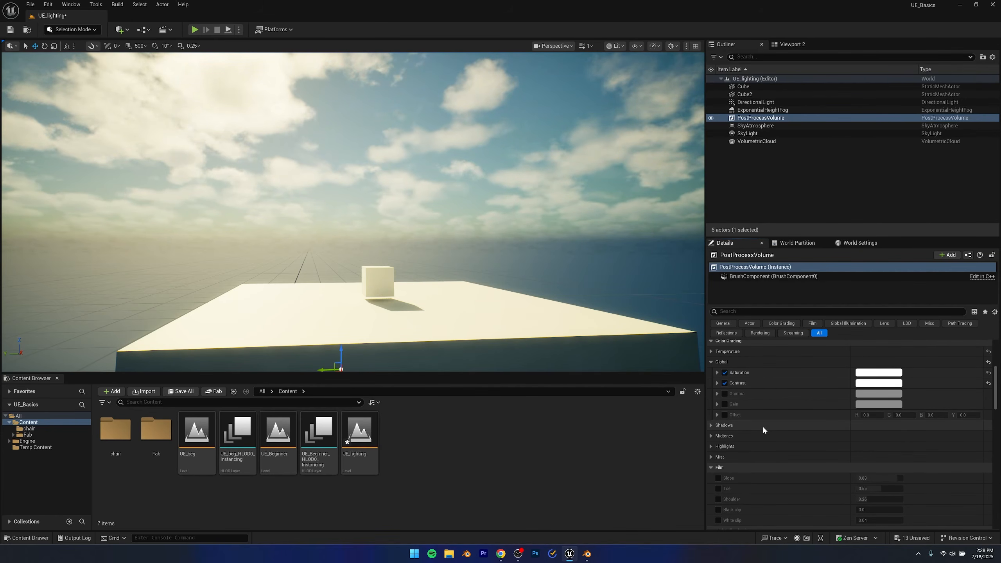
# Look through the volume's Film, Global Illumination, Reflections, Rendering Features, Film Grain and Path Tracing settings, and return to its Transform settings
pyautogui.moveTo(674, 346); pyautogui.dragTo(669, 346, button='right')
pyautogui.scroll(-2, 803, 426)
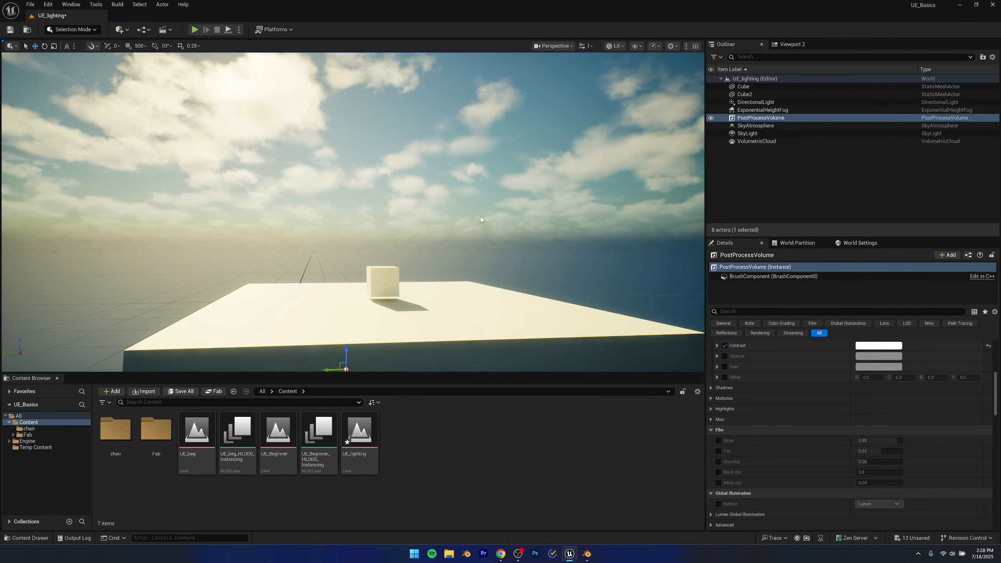
pyautogui.scroll(-6, 788, 419)
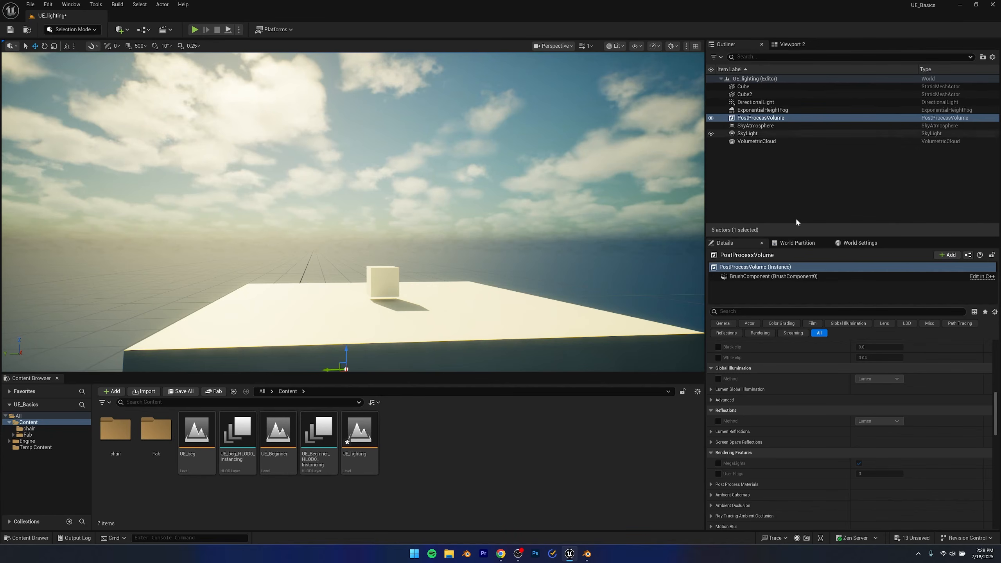
pyautogui.scroll(3, 770, 420)
pyautogui.scroll(-2, 727, 459)
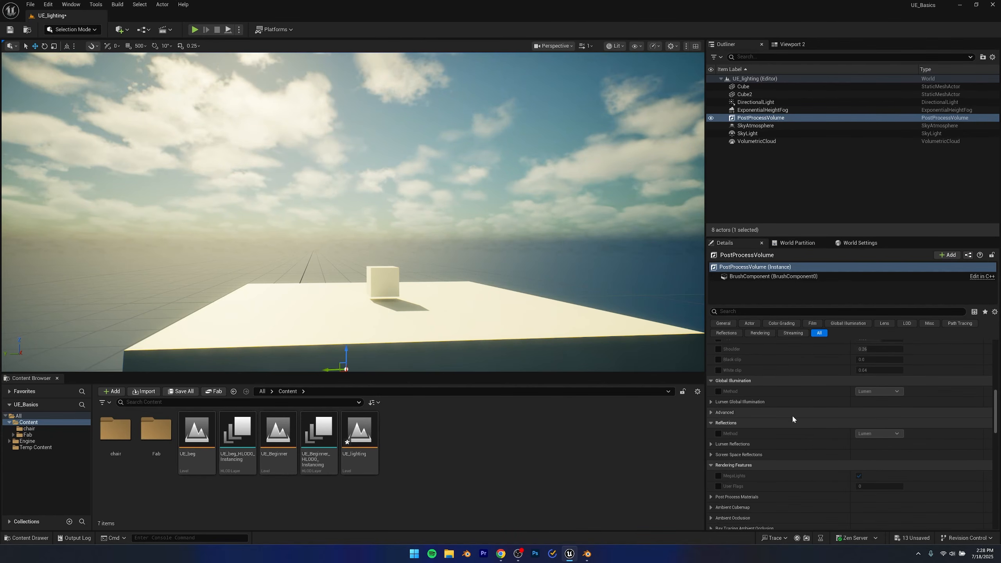
pyautogui.scroll(-2, 800, 475)
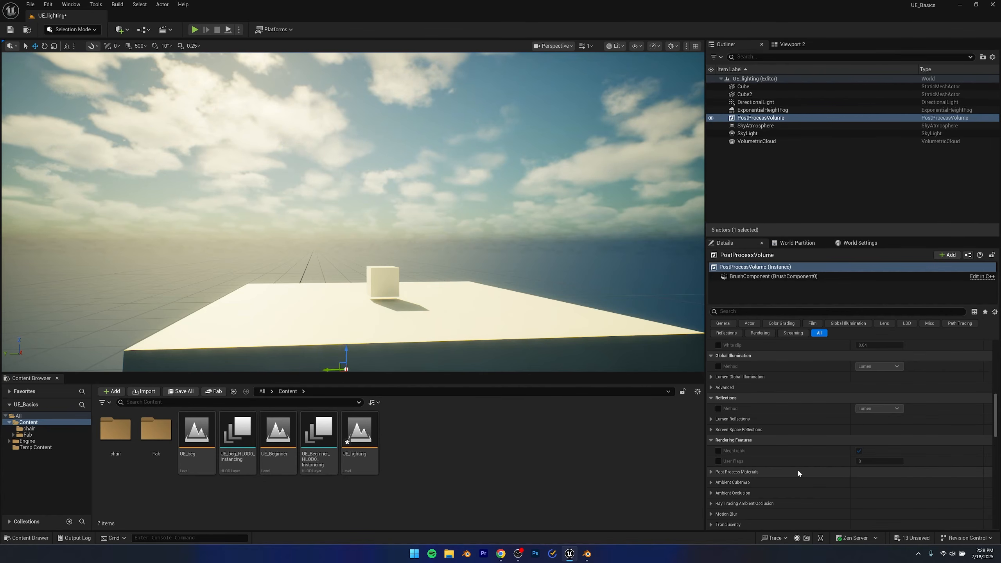
pyautogui.scroll(-4, 798, 471)
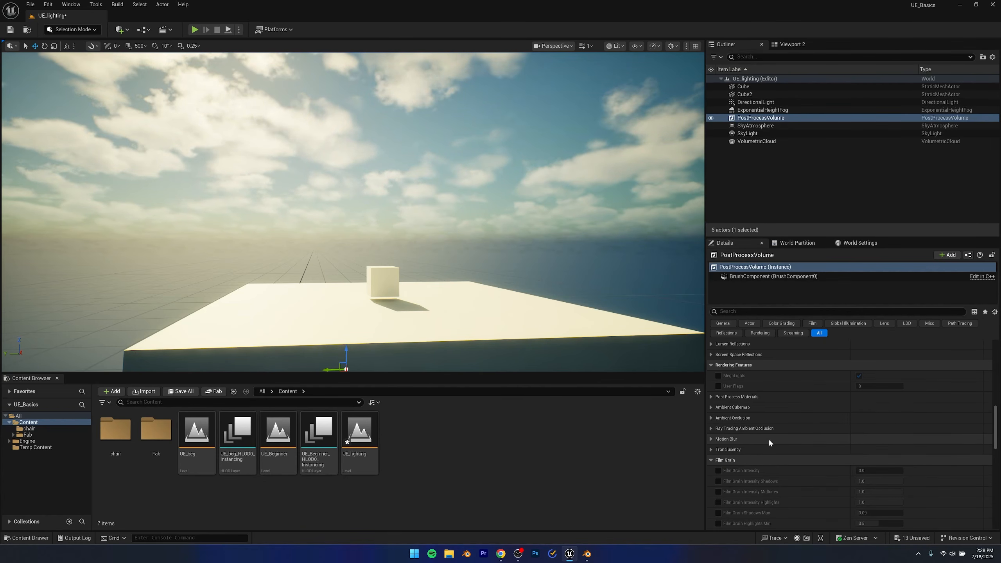
pyautogui.scroll(-1, 769, 440)
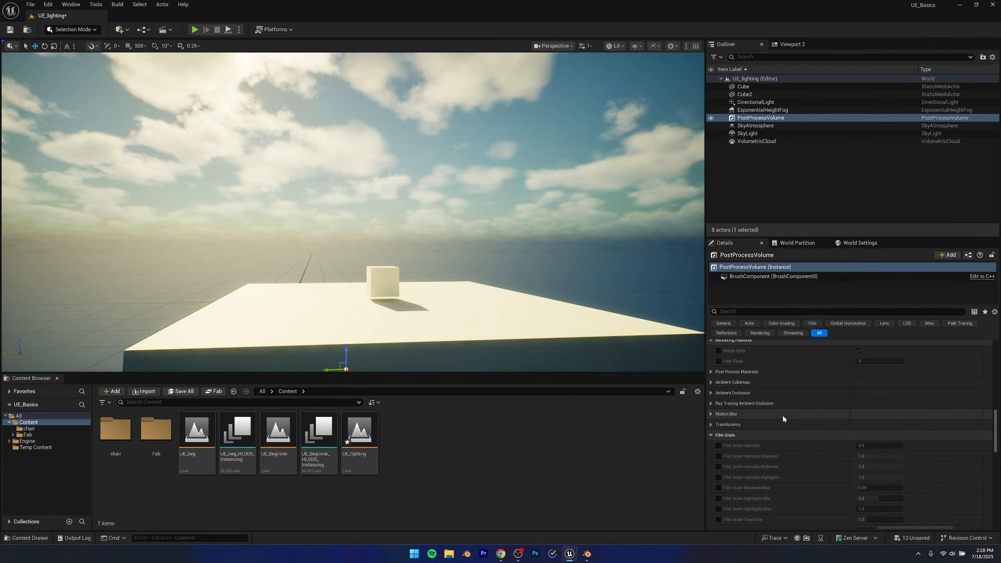
pyautogui.scroll(-4, 803, 414)
pyautogui.scroll(4, 802, 413)
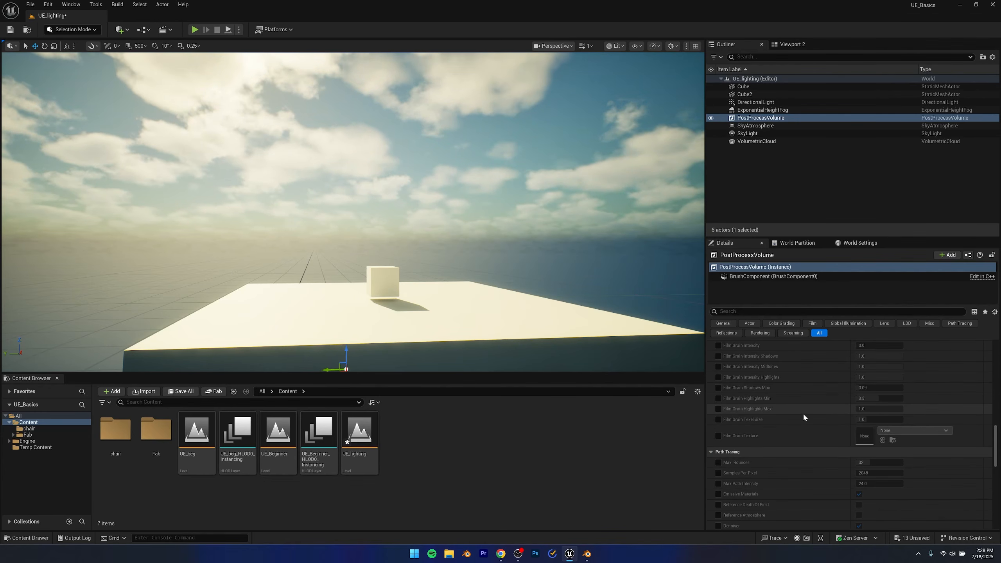
pyautogui.scroll(6, 731, 465)
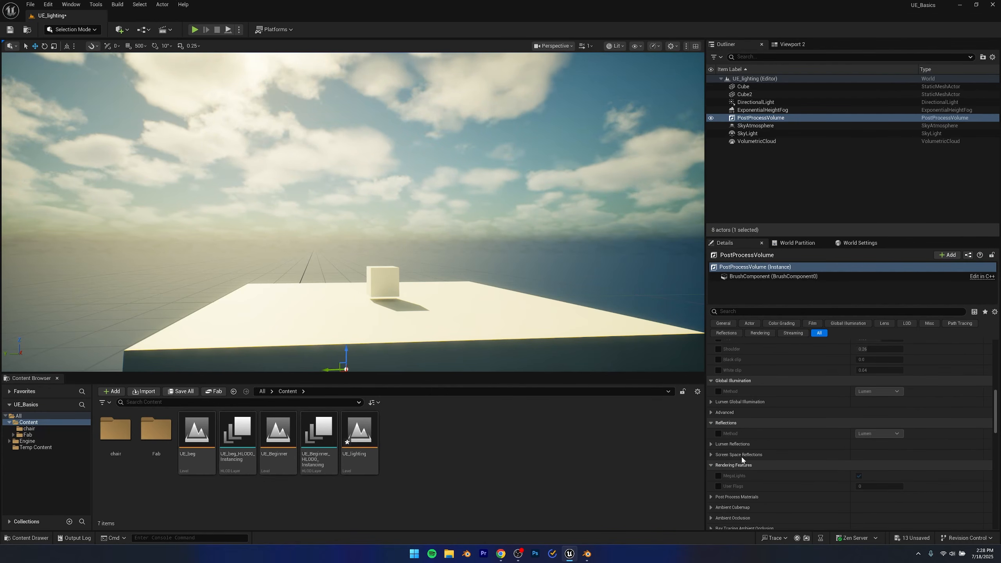
pyautogui.scroll(10, 769, 397)
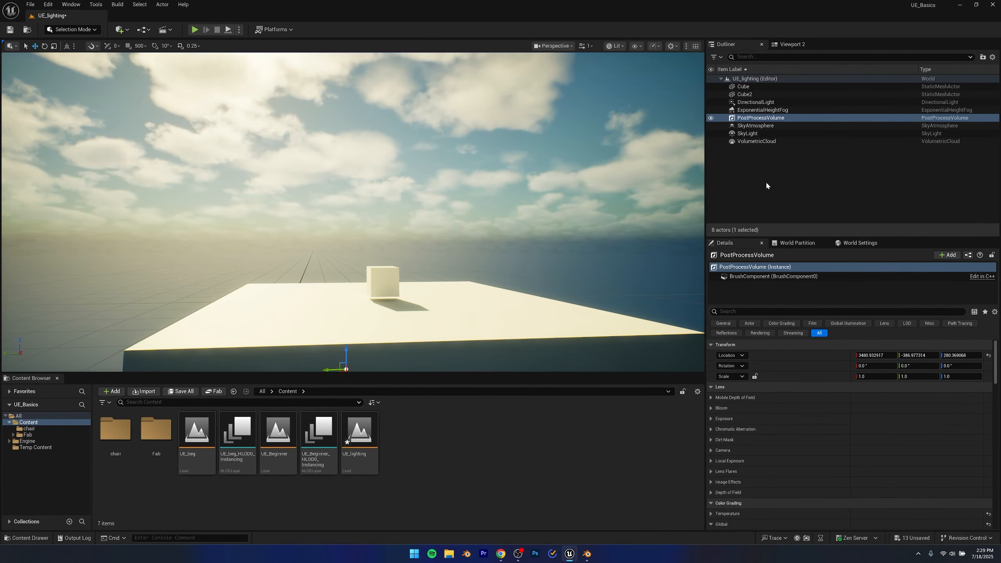
# Toggle the PostProcessVolume's visibility to compare the scene with and without it, leave it hidden and clear the selection
pyautogui.click(712, 118)
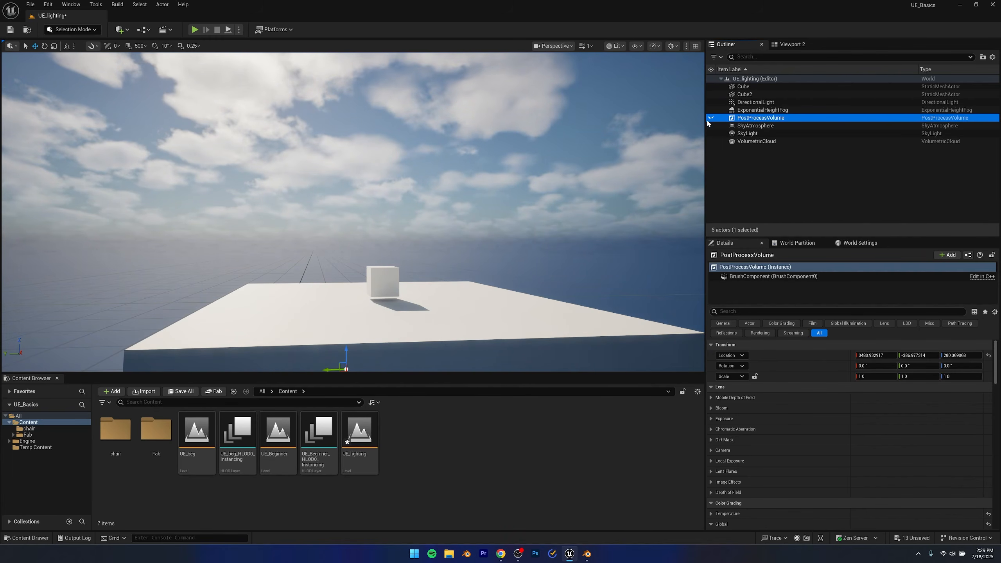
pyautogui.click(711, 118)
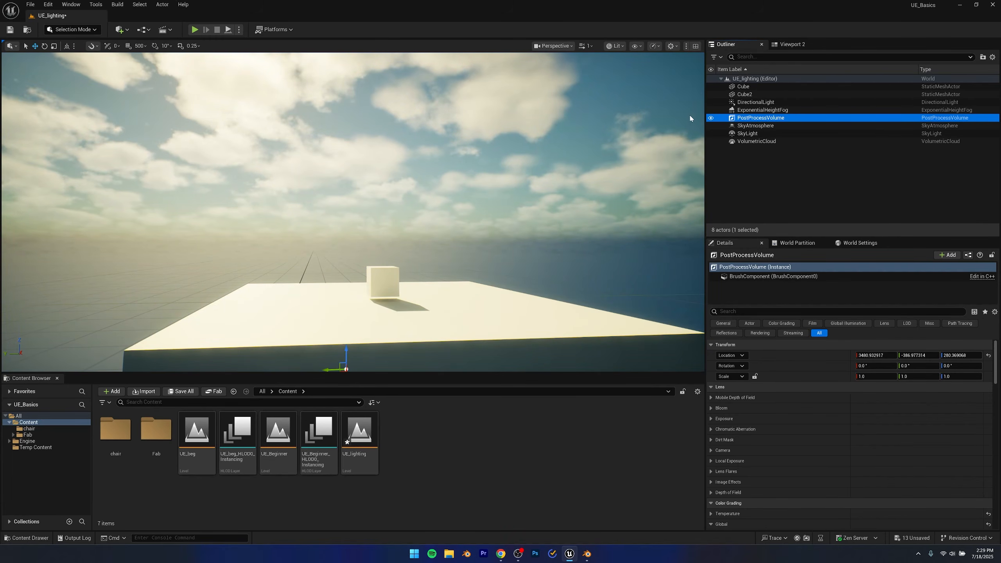
pyautogui.click(711, 118)
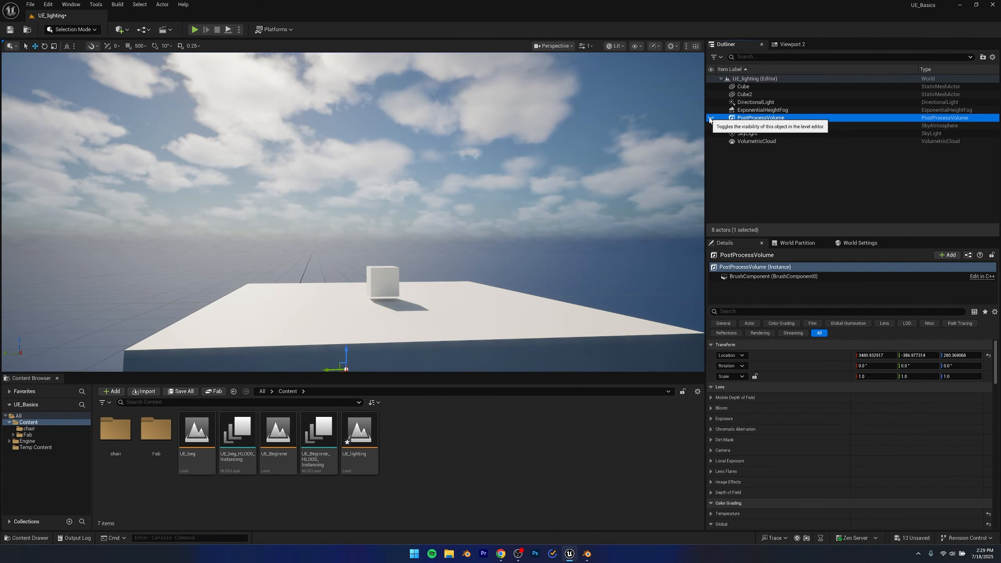
pyautogui.click(764, 118)
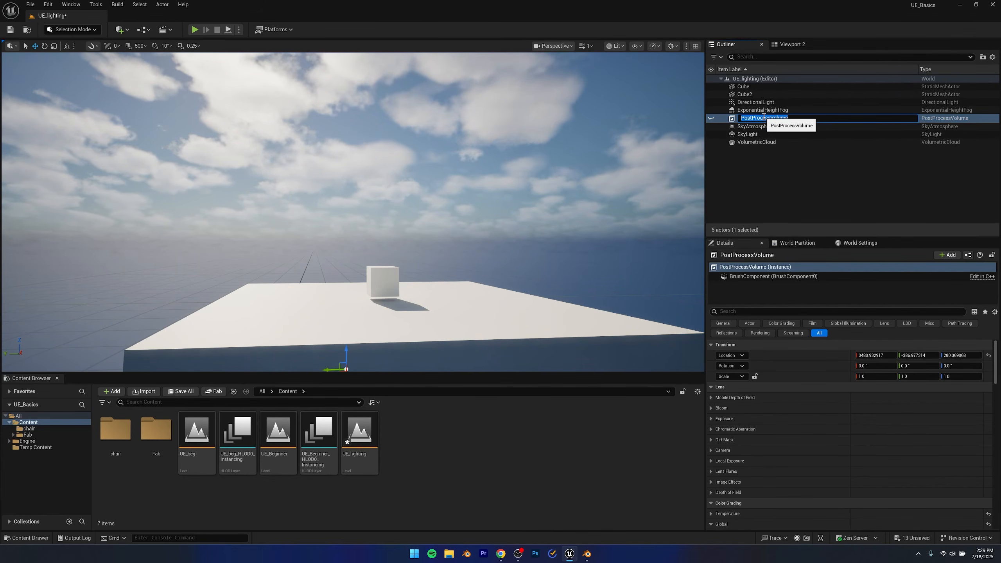
pyautogui.click(761, 179)
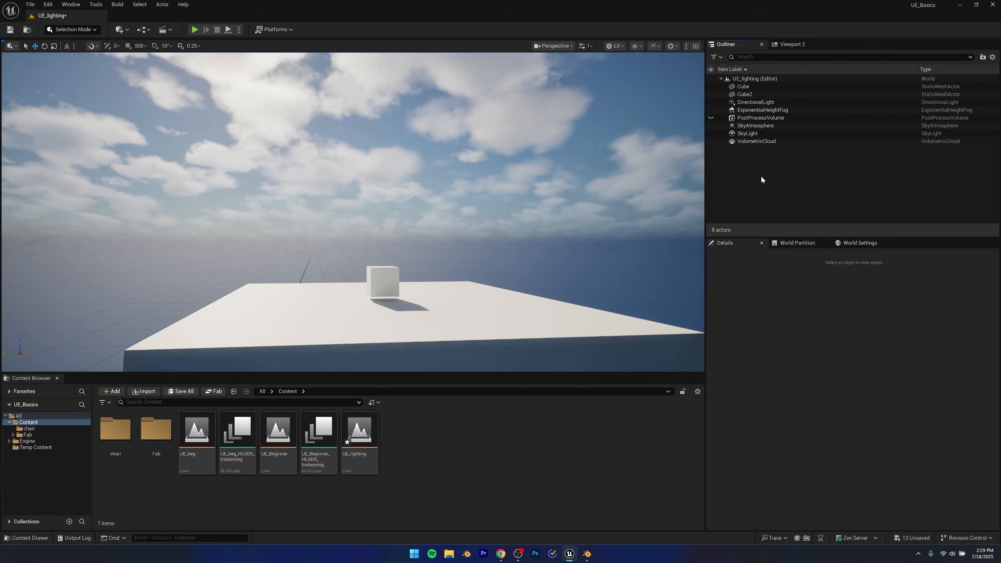